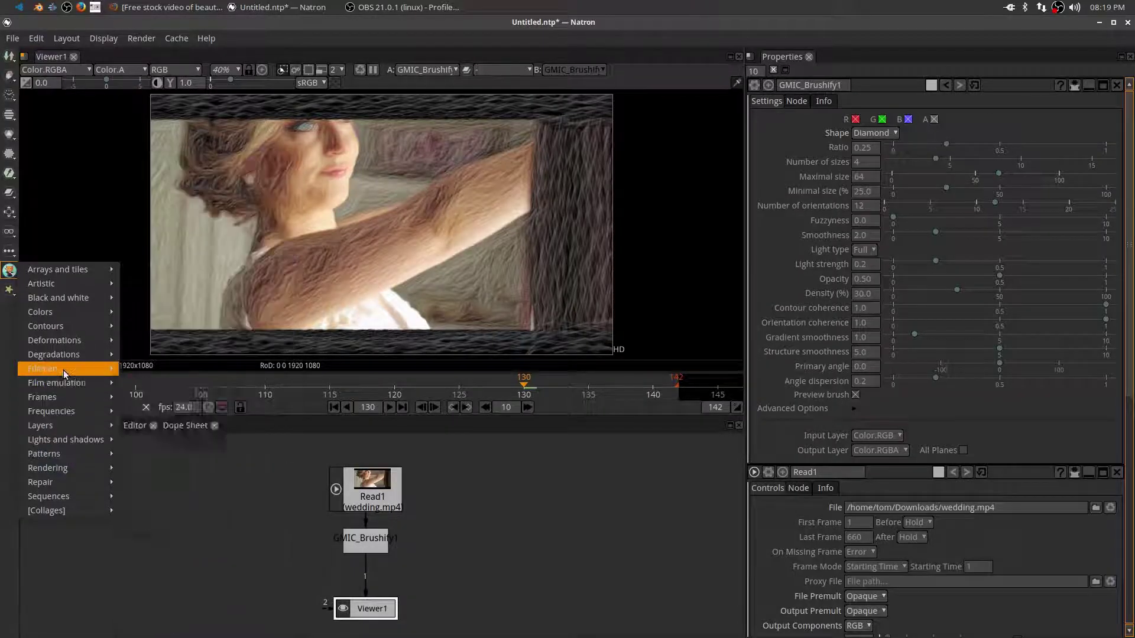
Search the web for 'natron gmic'.
mouse_move(63, 367)
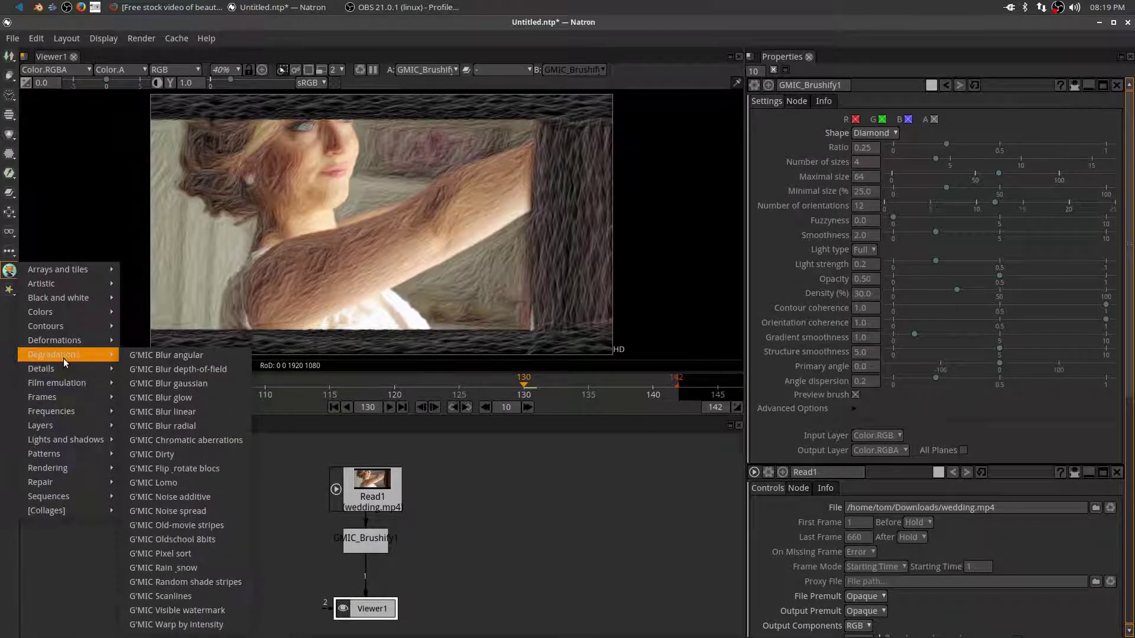
mouse_move(63, 397)
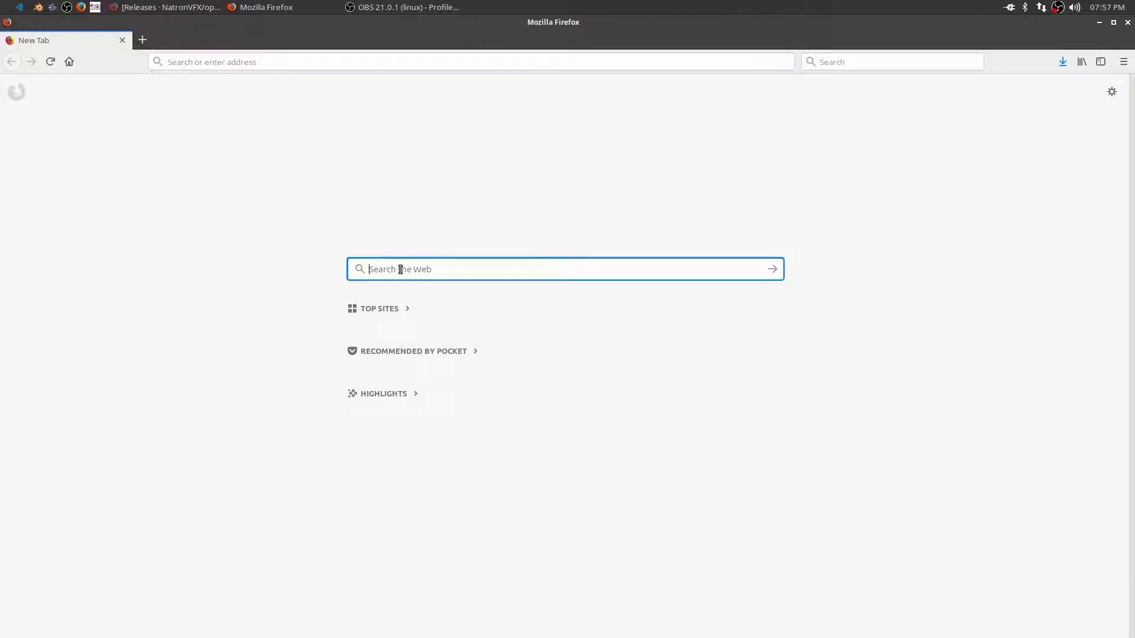
type("natron")
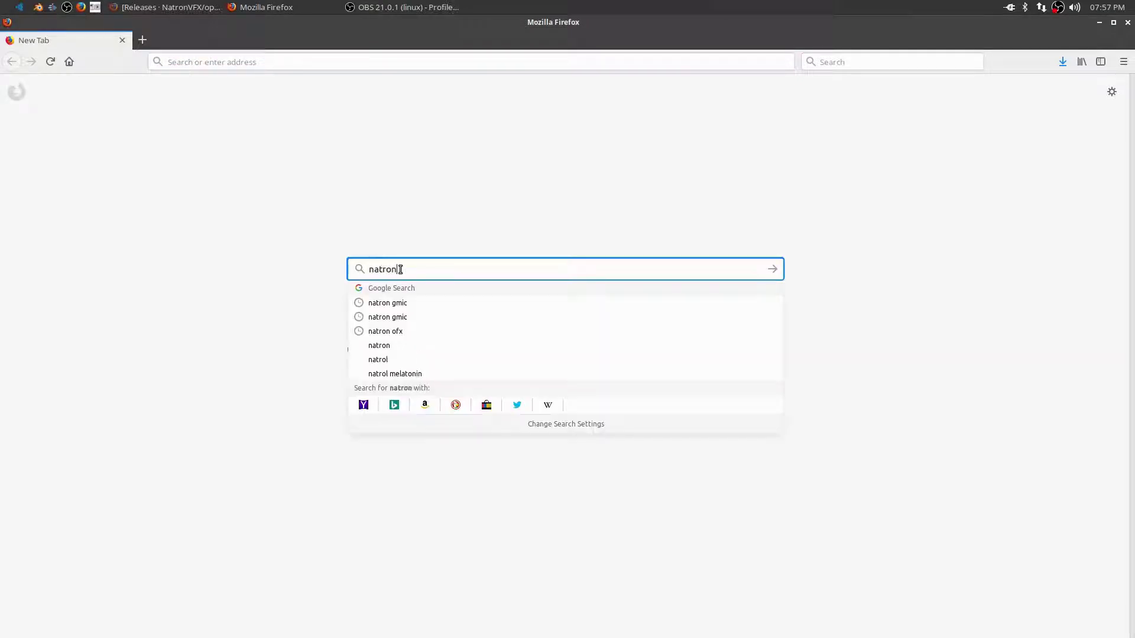
type(" gmic")
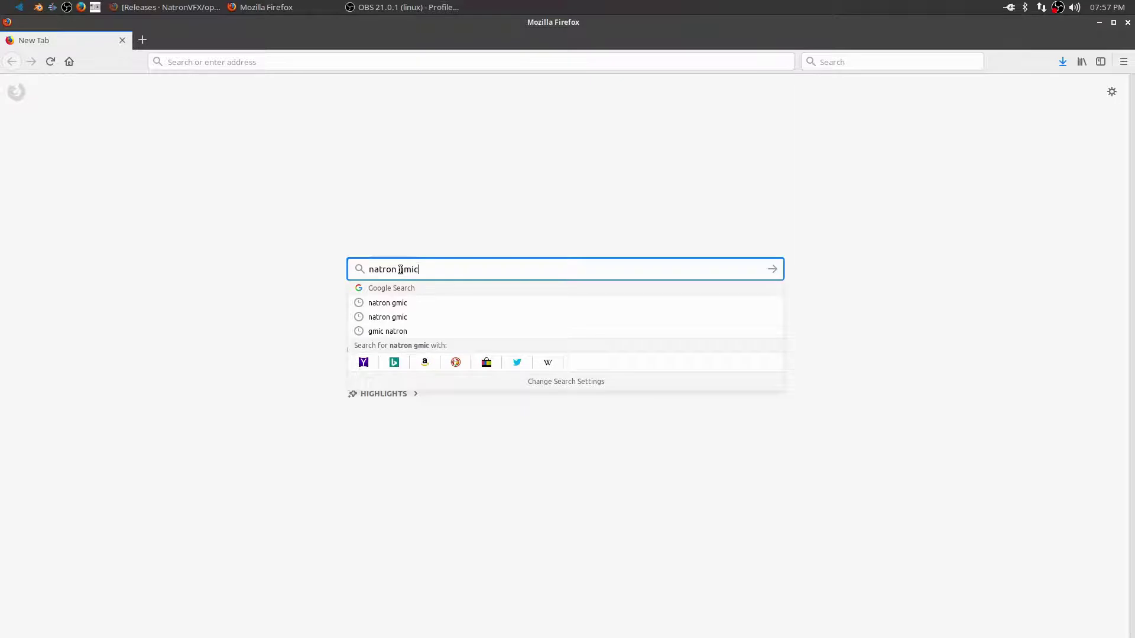
key("Return")
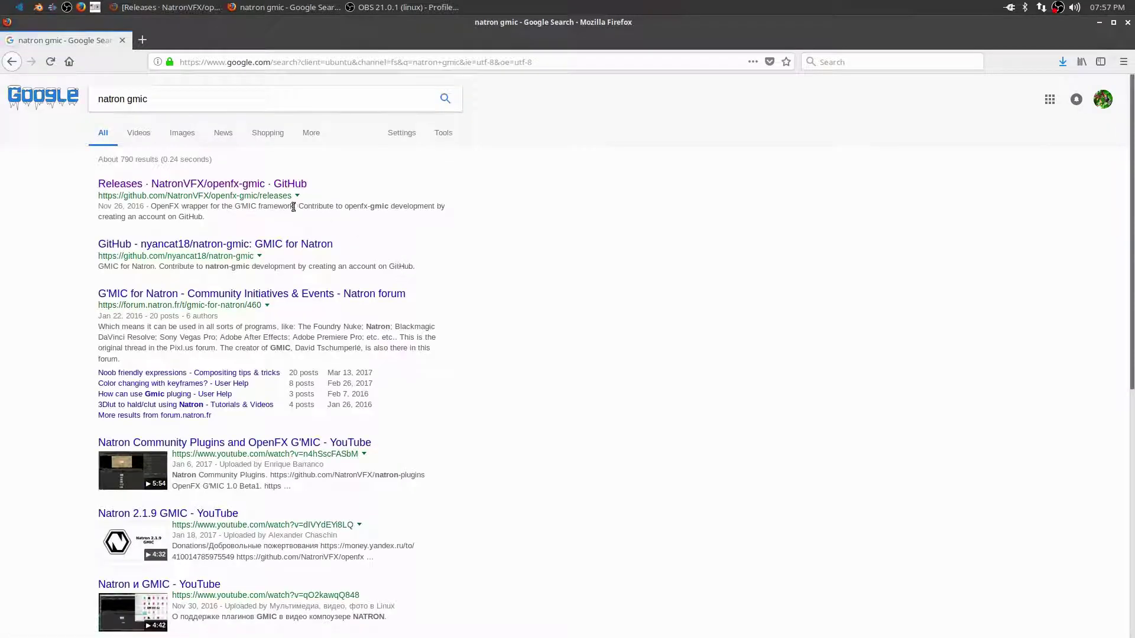
Open the NatronVFX openfx-gmic GitHub releases page and start downloading the Linux 64-bit G'MIC bundle.
left_click(213, 186)
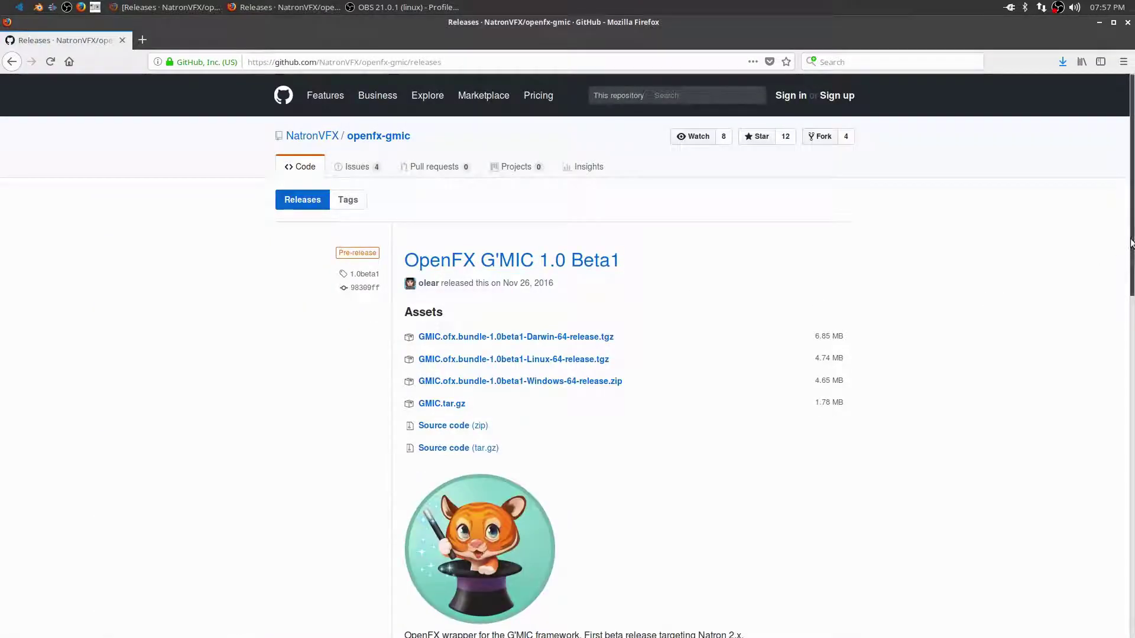
left_click_drag(1131, 242, 1130, 304)
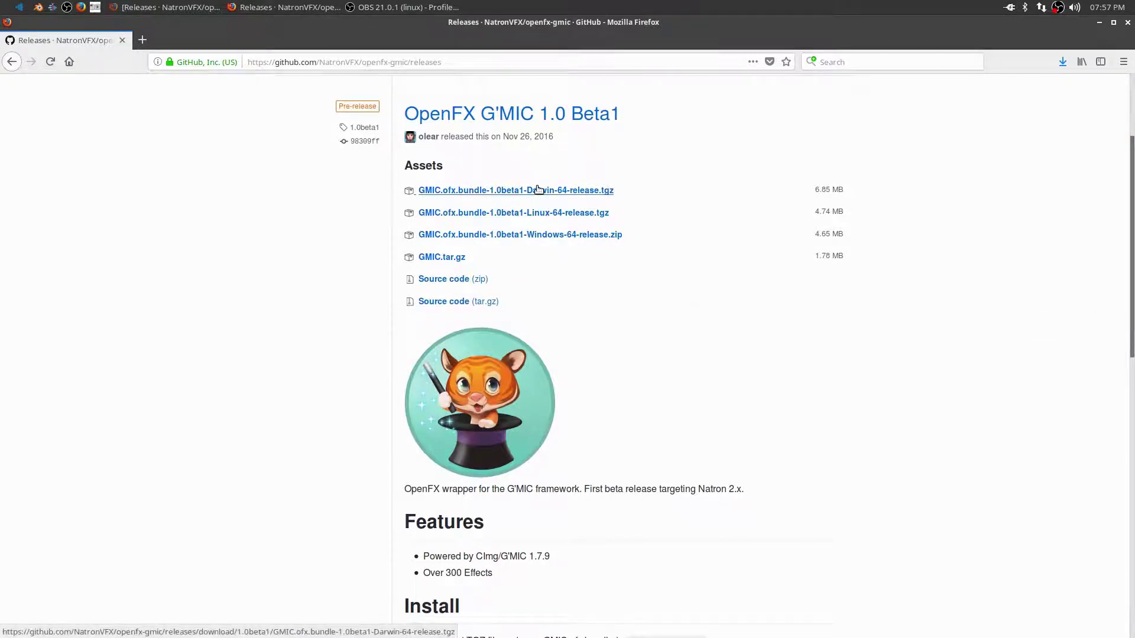
left_click(515, 213)
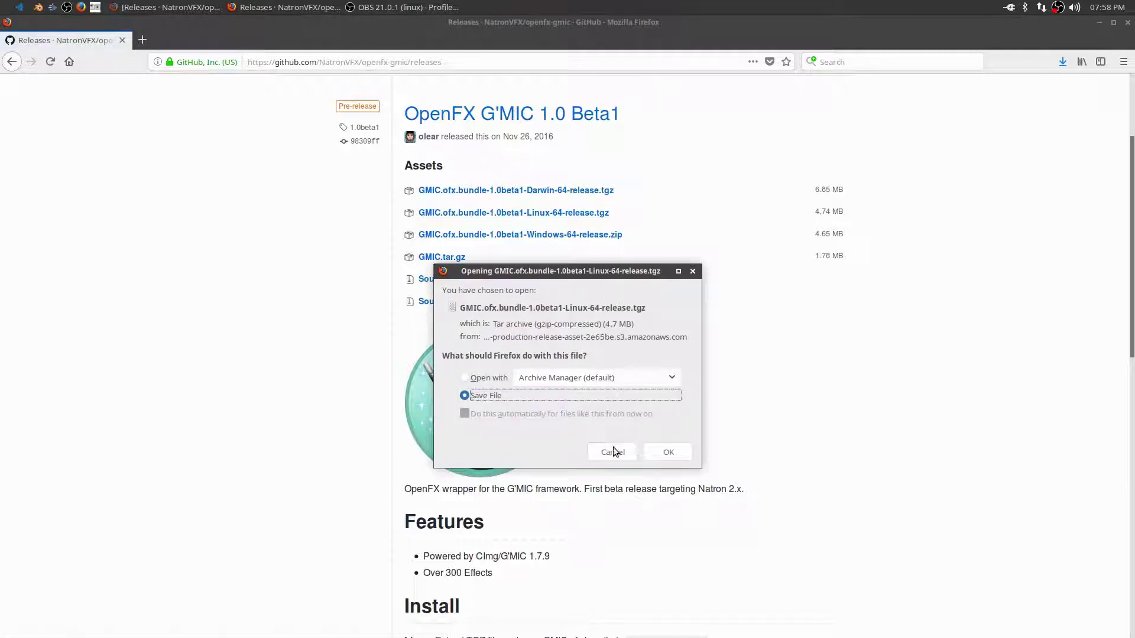
Save GMIC.ofx.bundle-1.0beta1-Linux-64-release.tgz to disk.
left_click(662, 454)
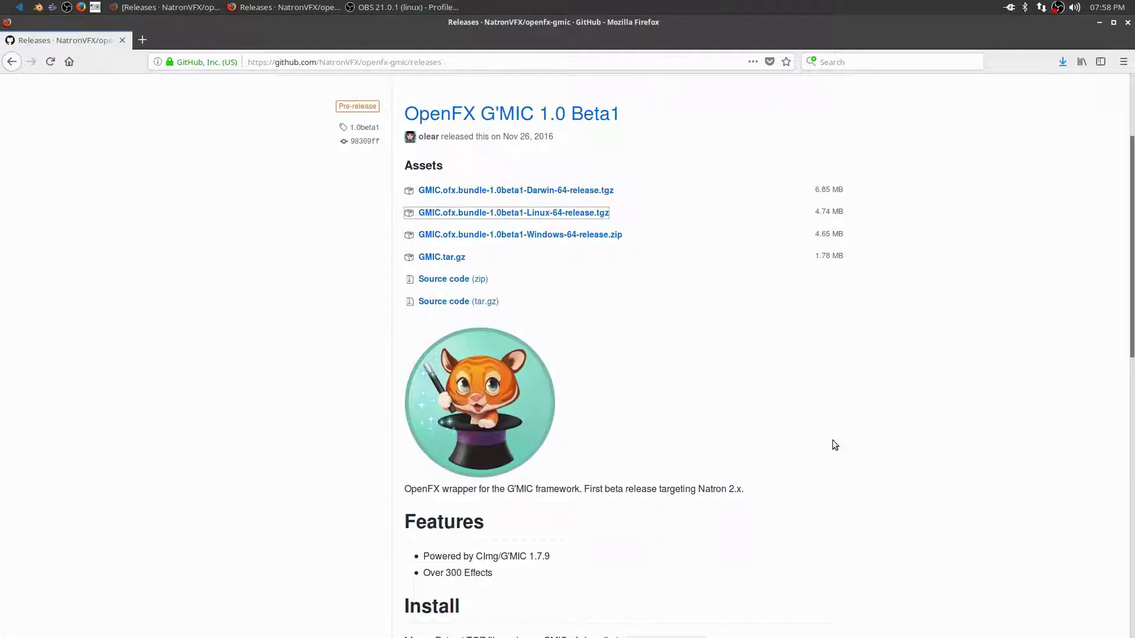
scroll(909, 440, "down", 9)
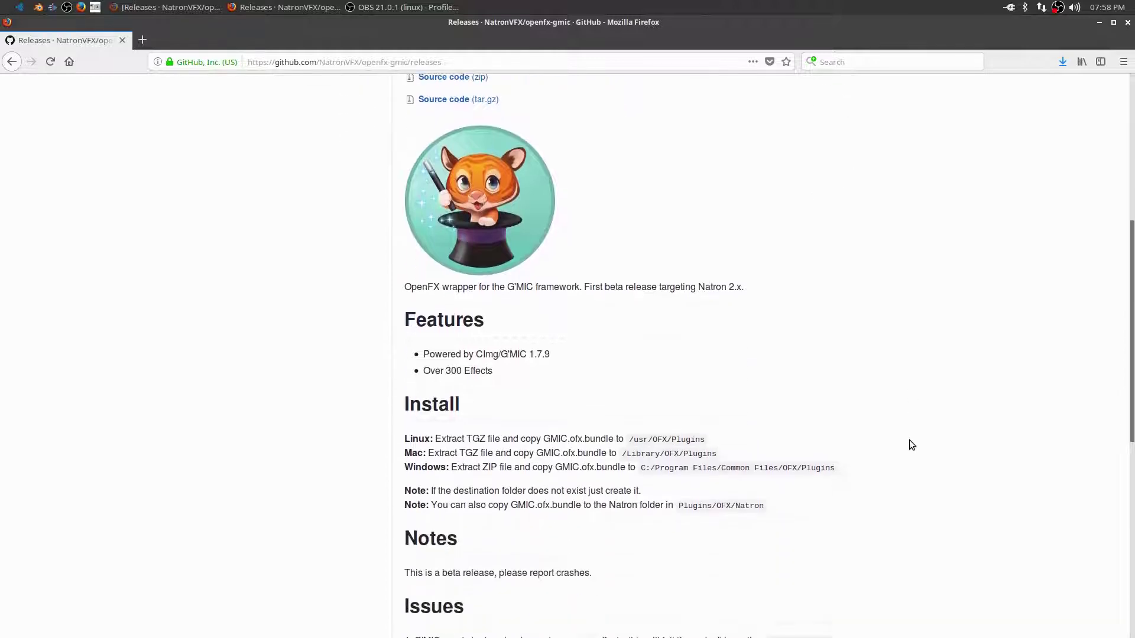
scroll(910, 444, "down", 2)
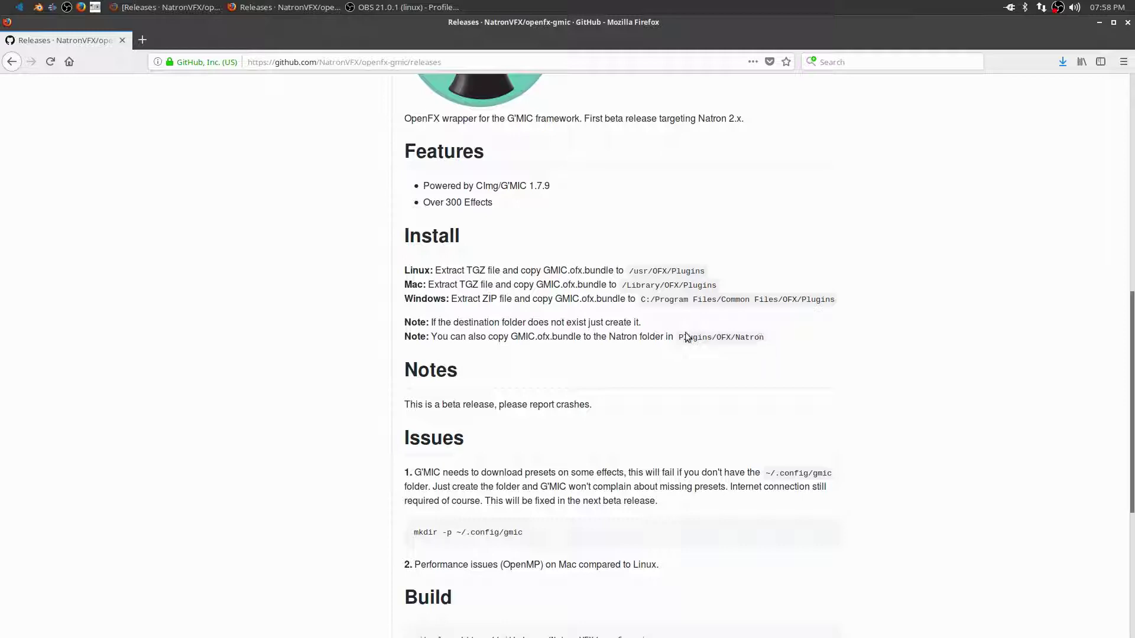
Highlight the Plugins/OFX/Natron install path and the mkdir command for the gmic config folder.
left_click_drag(679, 336, 763, 336)
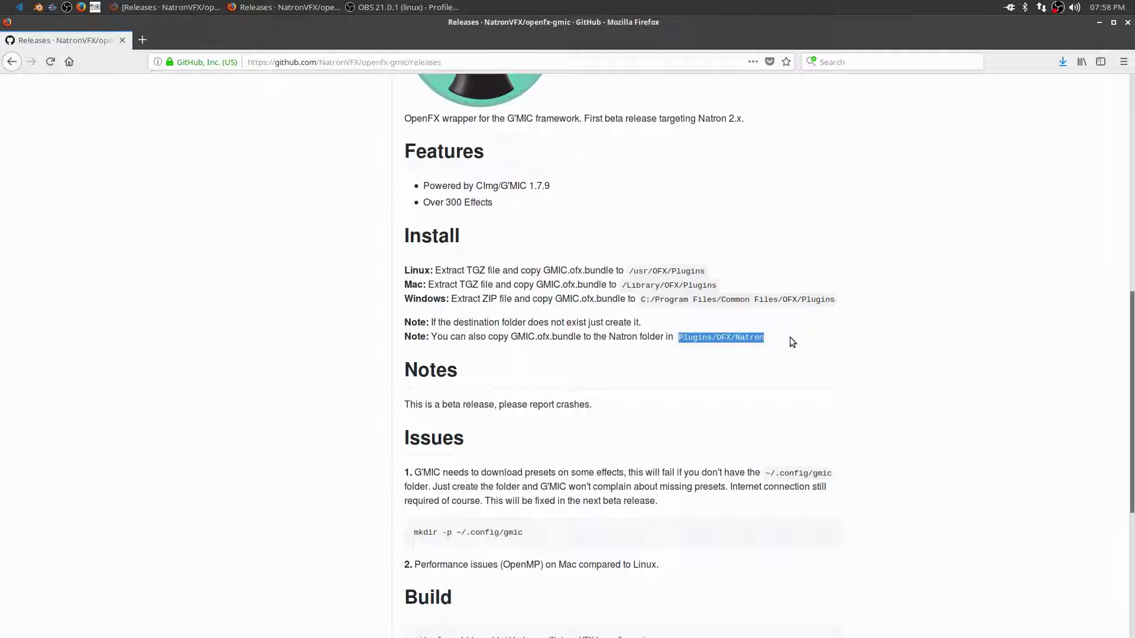
scroll(790, 337, "down", 4)
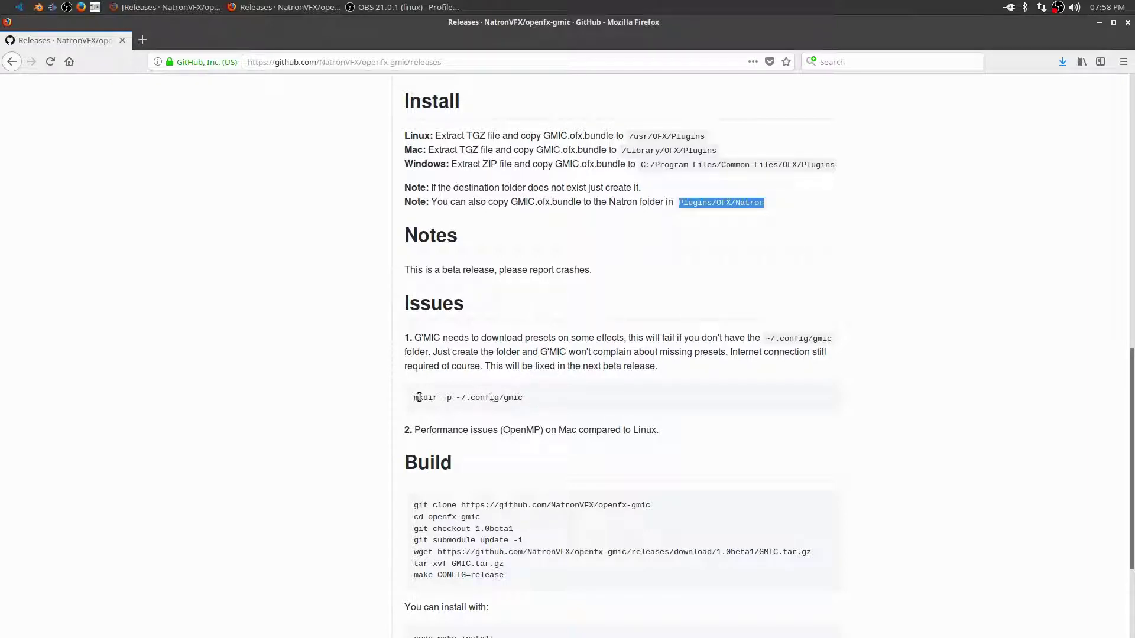
left_click_drag(418, 397, 523, 399)
left_click(594, 390)
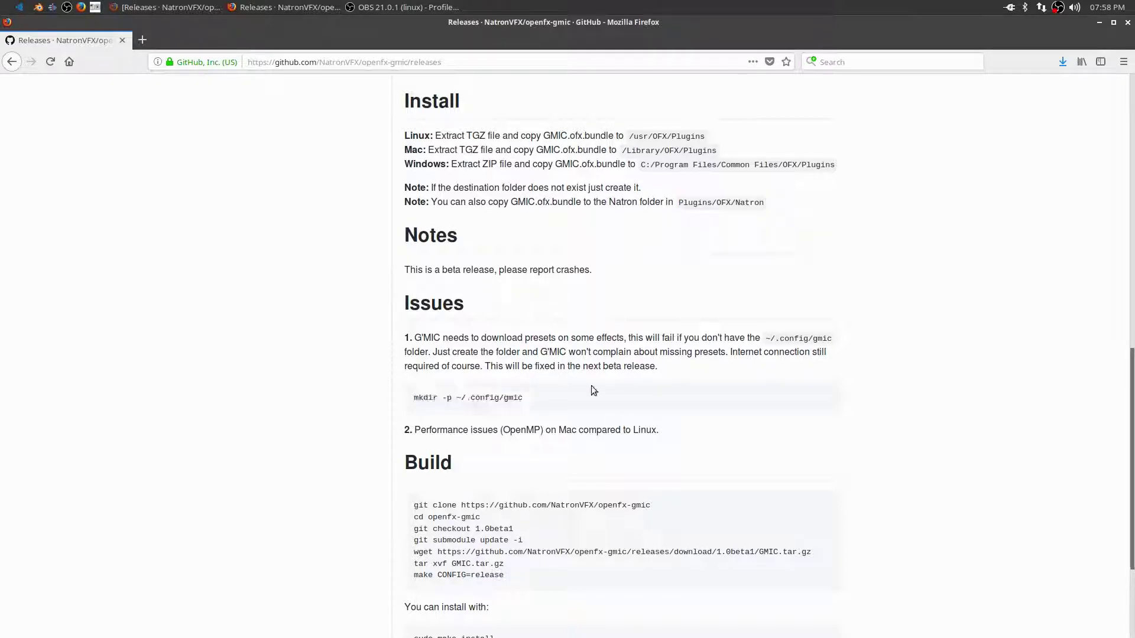
Open a File Manager window on the home Downloads folder.
left_click(1097, 21)
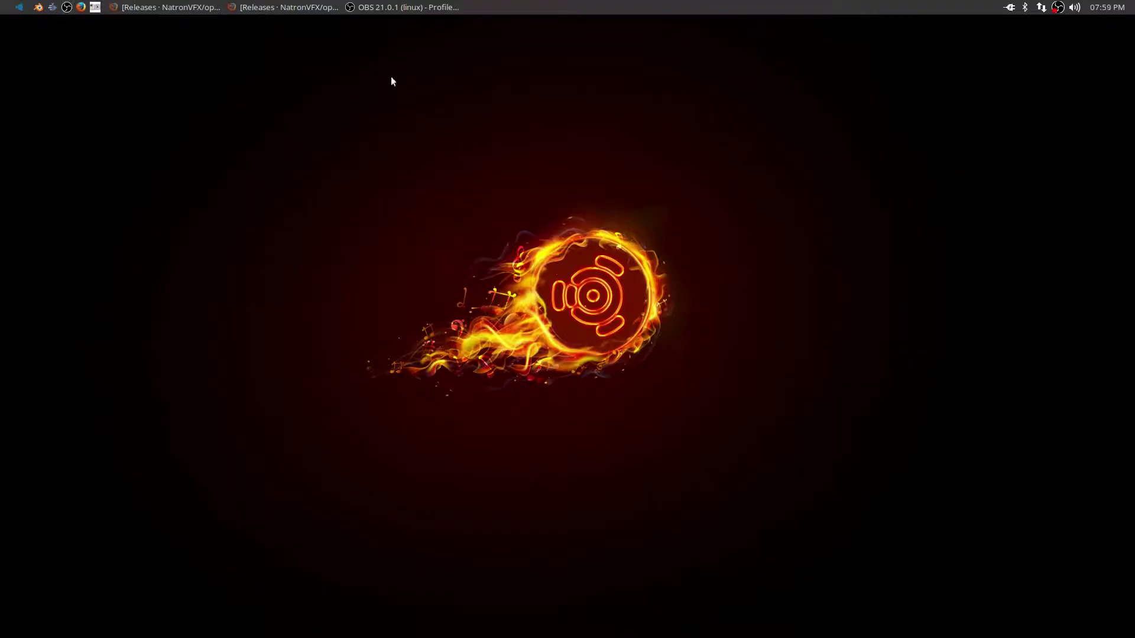
right_click(894, 160)
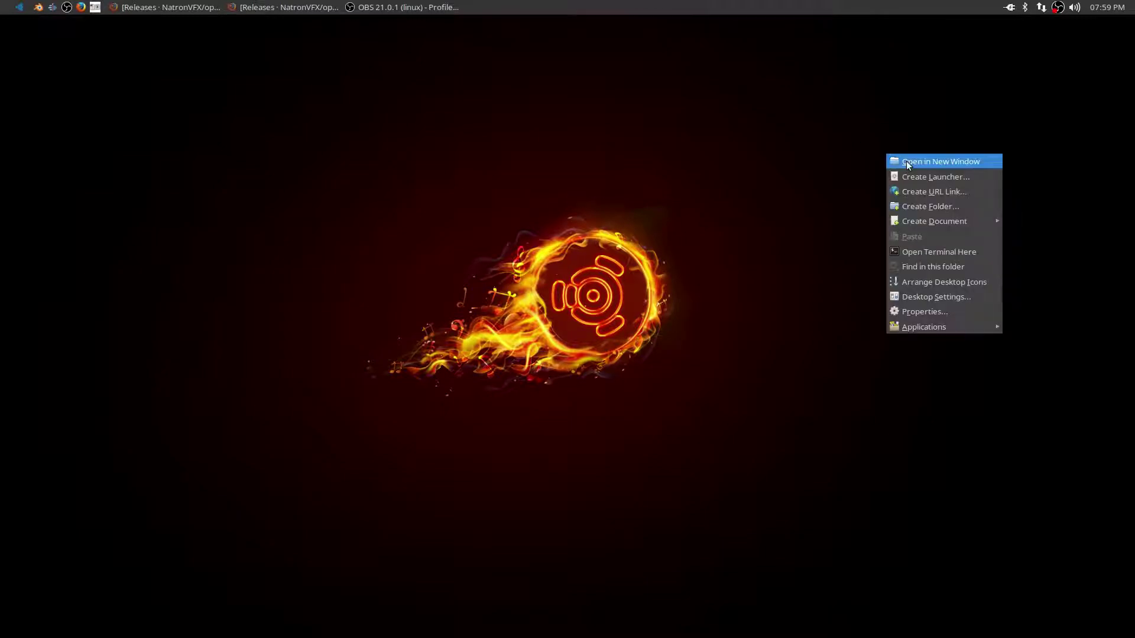
left_click(910, 163)
left_click_drag(285, 23, 746, 80)
left_click(499, 228)
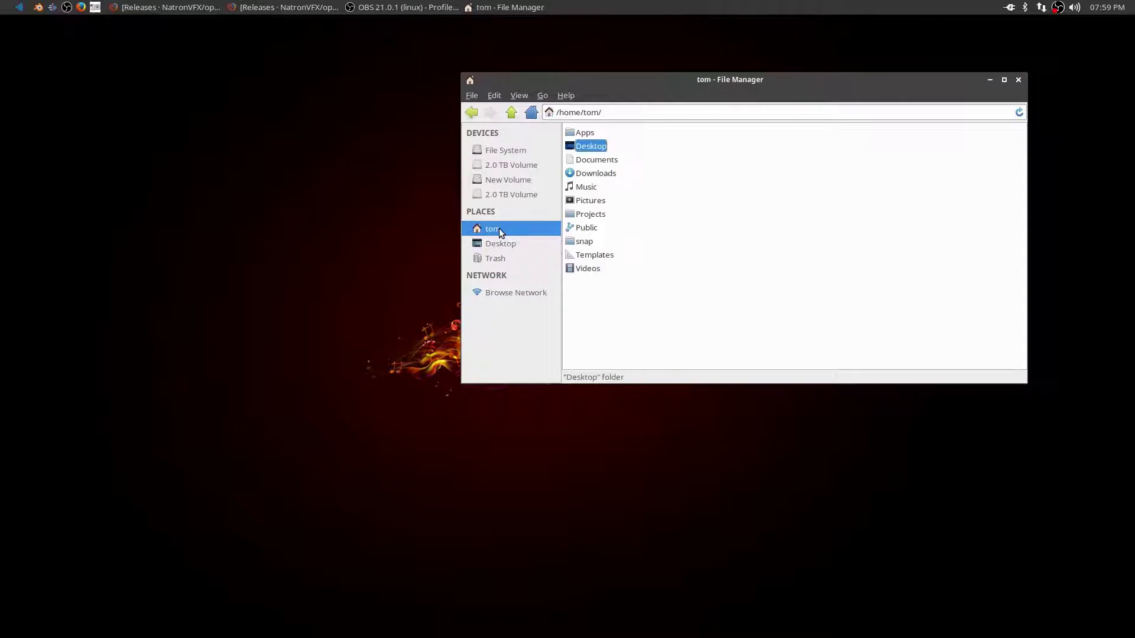
left_click(597, 177)
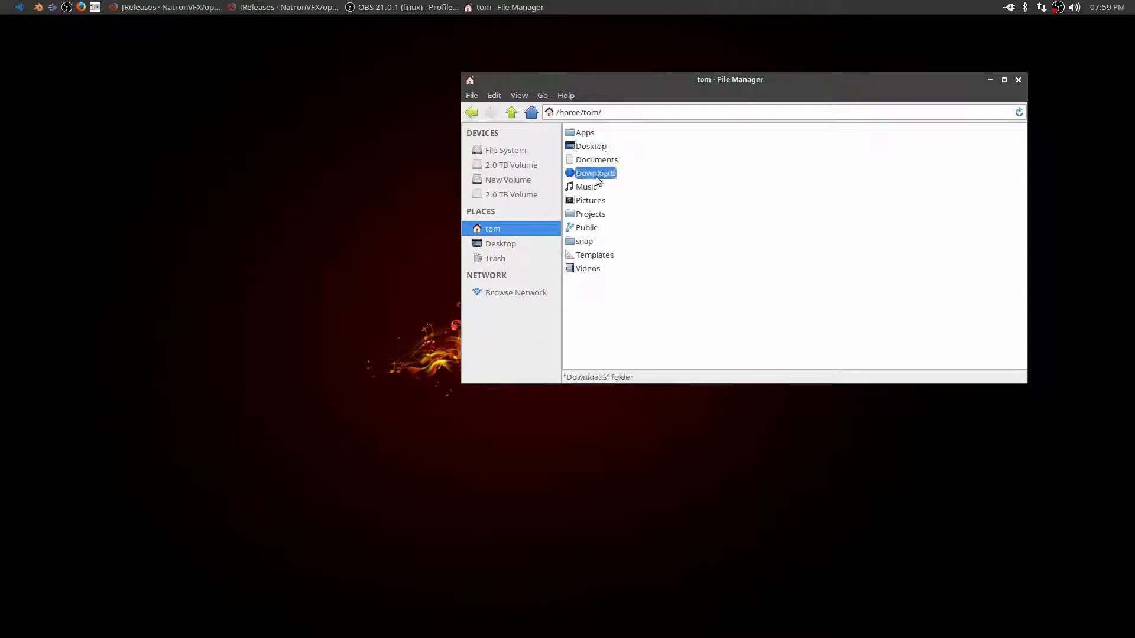
double_click(596, 174)
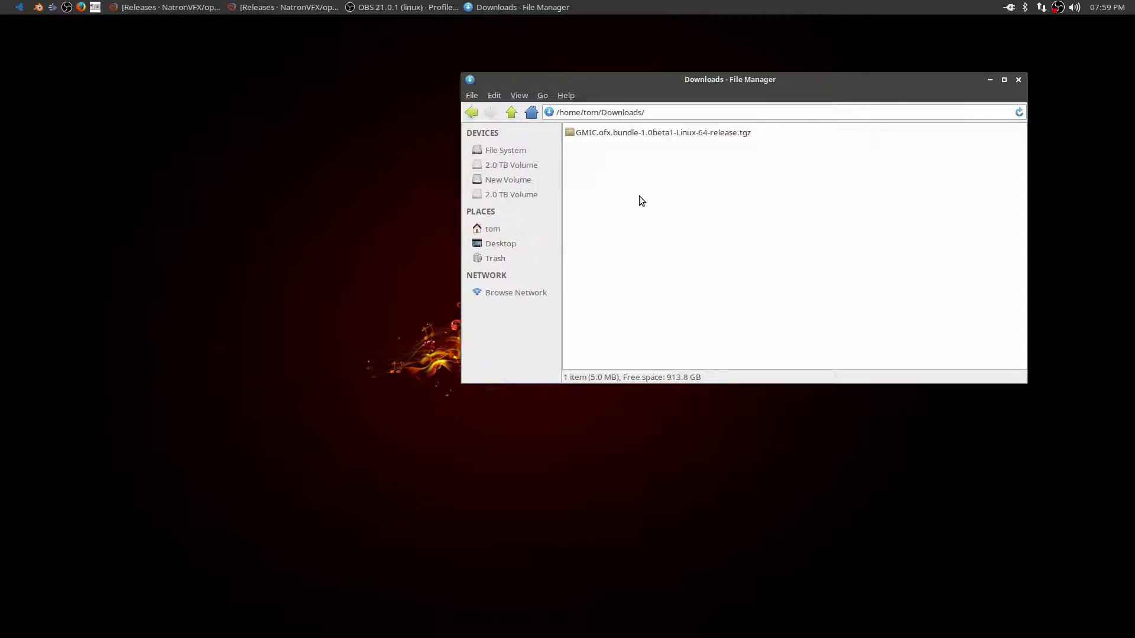
Extract the G'MIC .tgz archive in place, then delete the original .tgz.
left_click(636, 134)
right_click(636, 133)
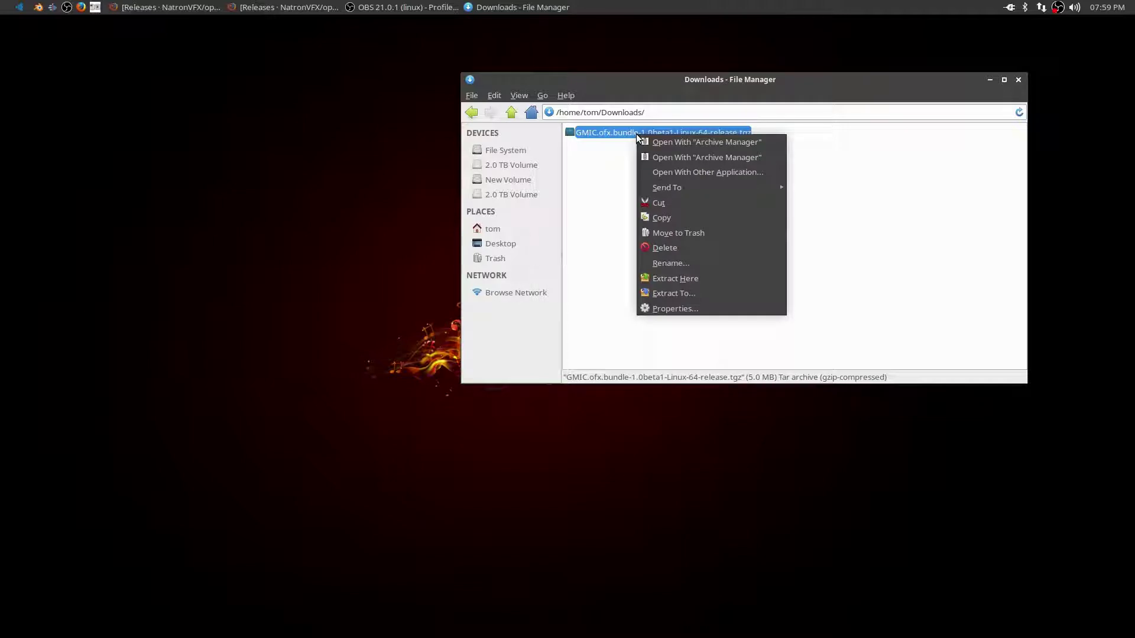
left_click(705, 283)
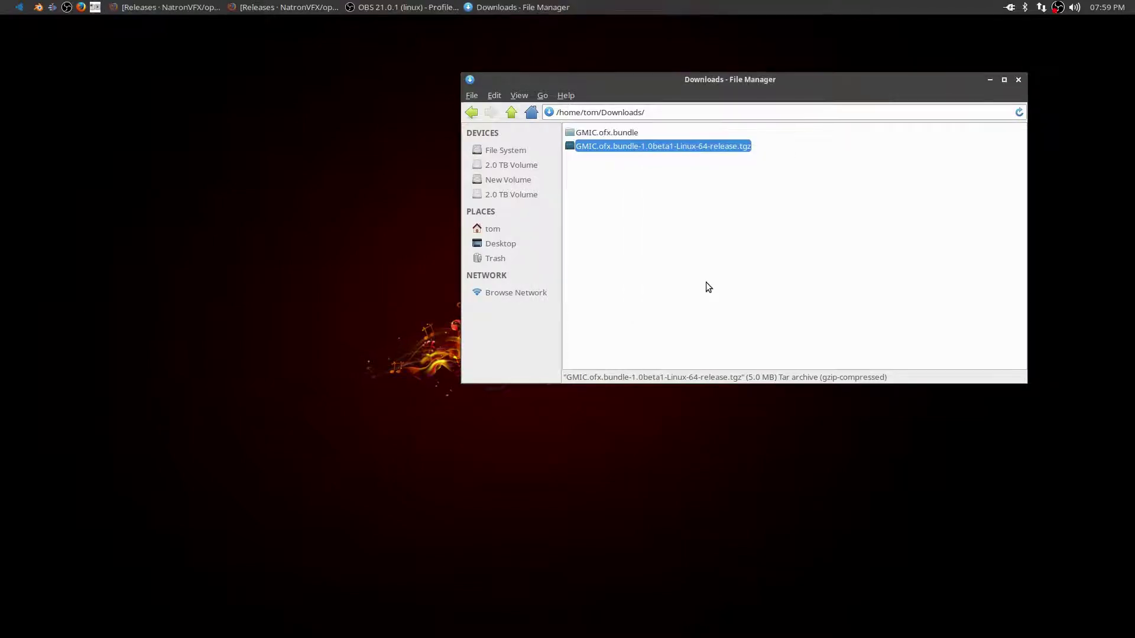
left_click(707, 277)
left_click(648, 148)
key("Delete")
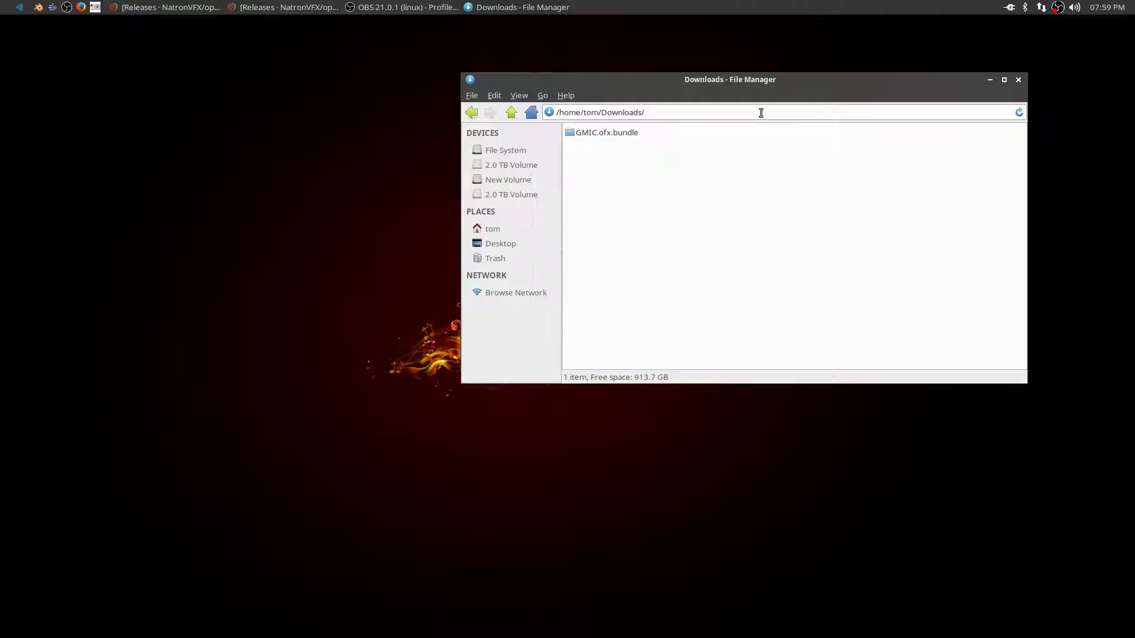
Open a second File Manager window at Apps/Natron/Plugins/OFX/Natron.
right_click(402, 481)
mouse_move(403, 478)
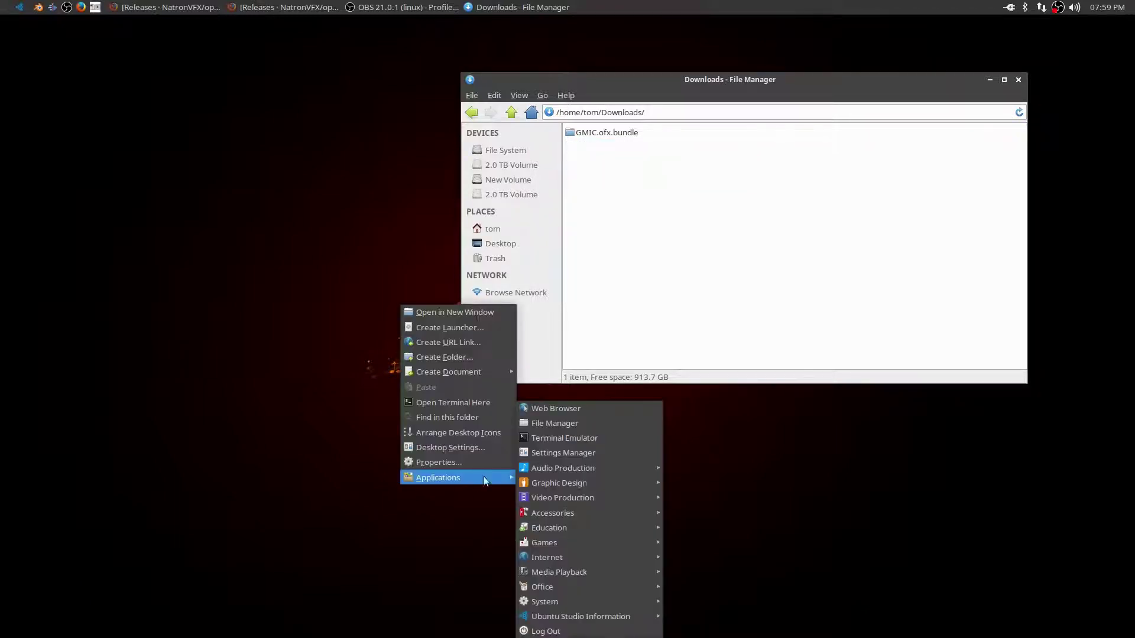
left_click(547, 425)
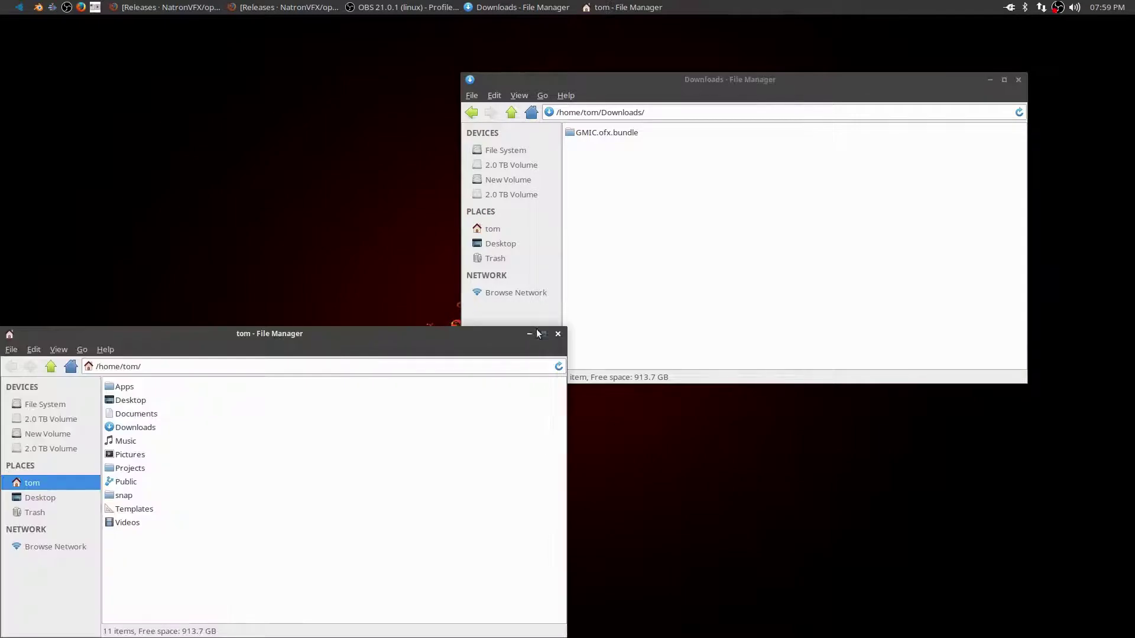
left_click_drag(494, 335, 525, 287)
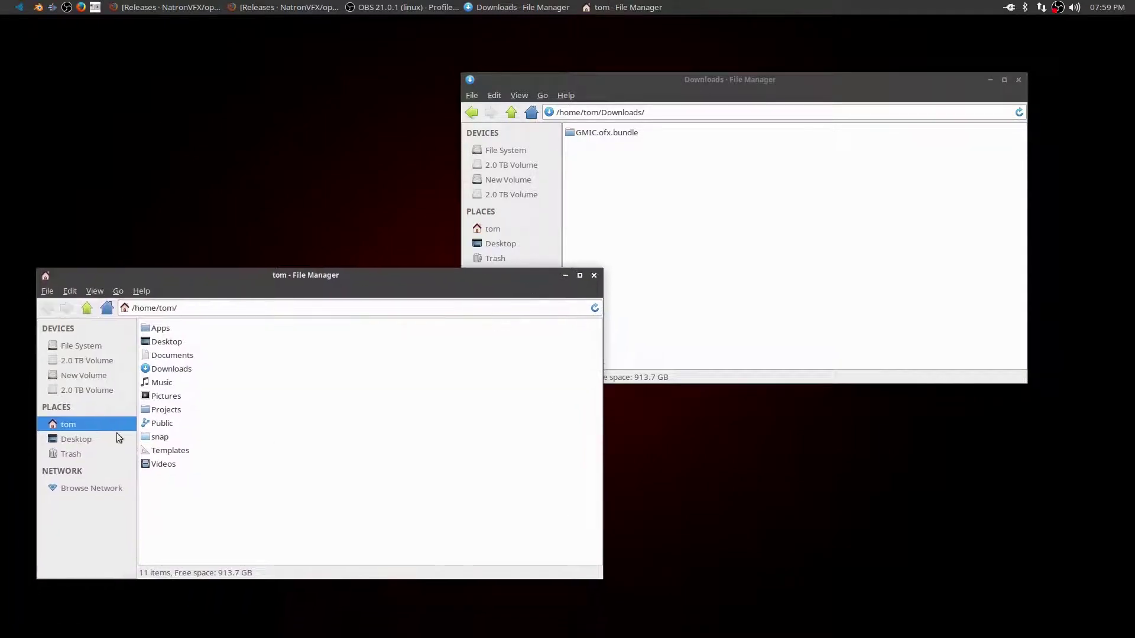
double_click(161, 332)
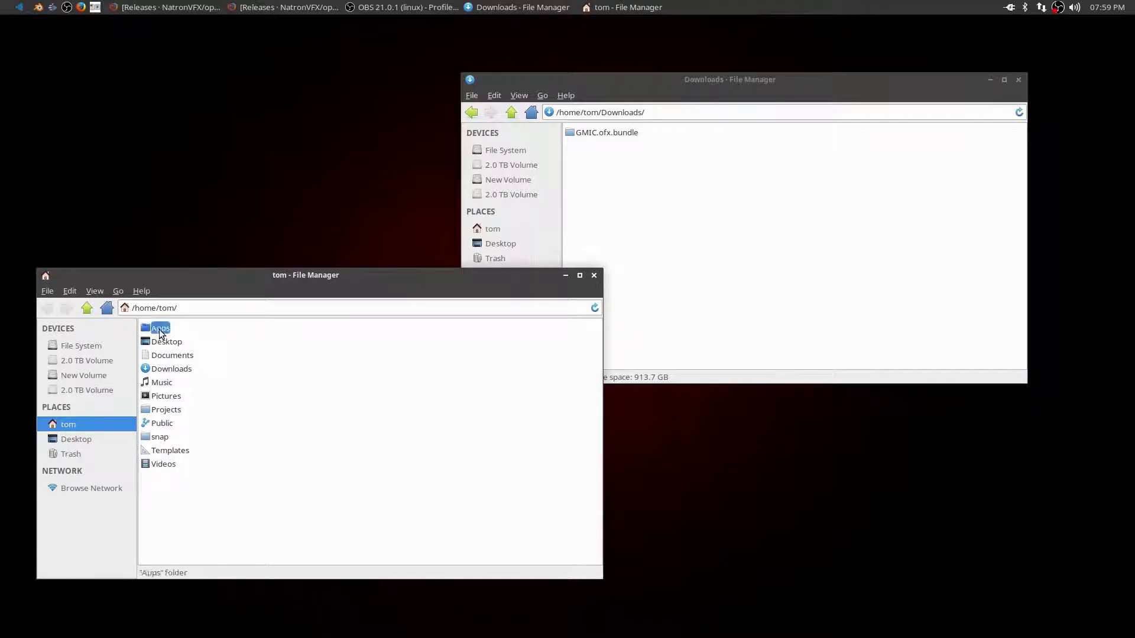
double_click(160, 356)
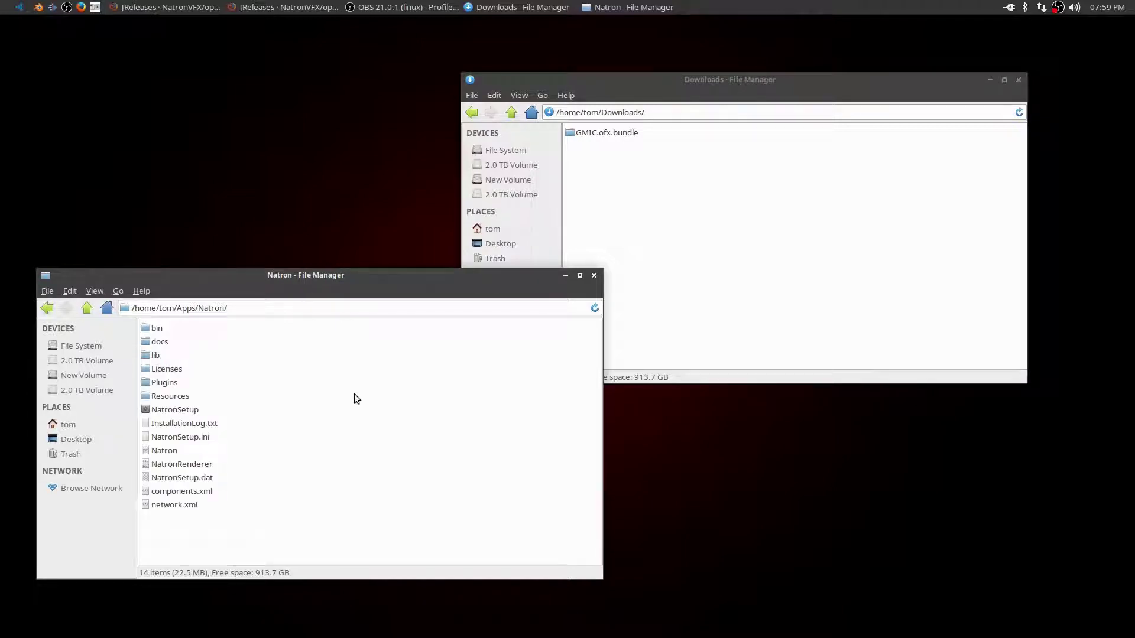
double_click(165, 384)
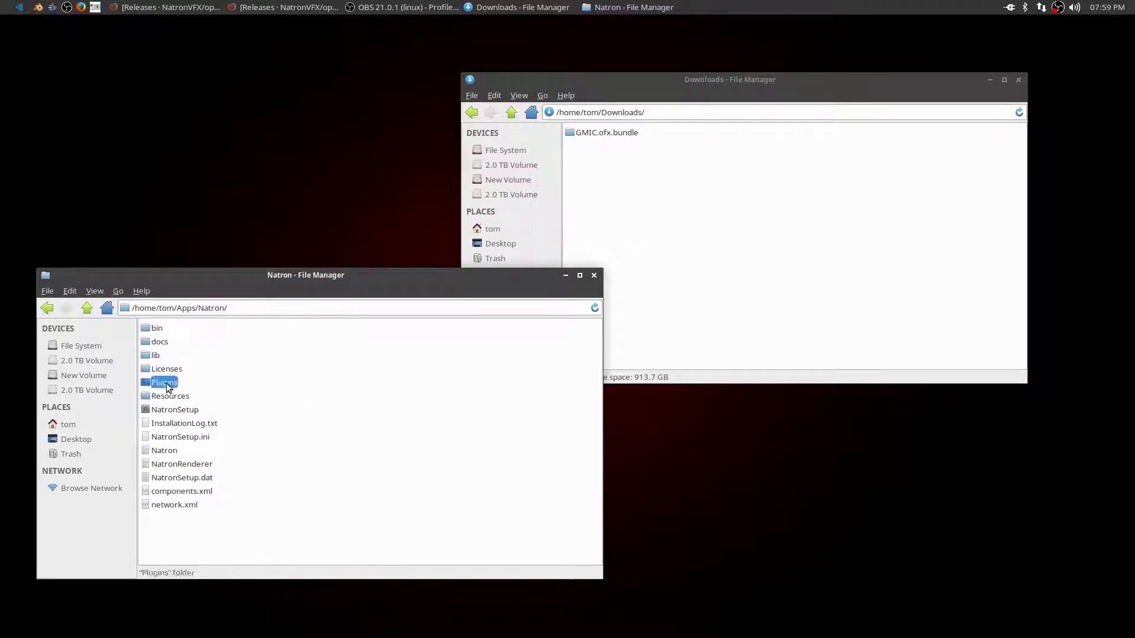
double_click(159, 330)
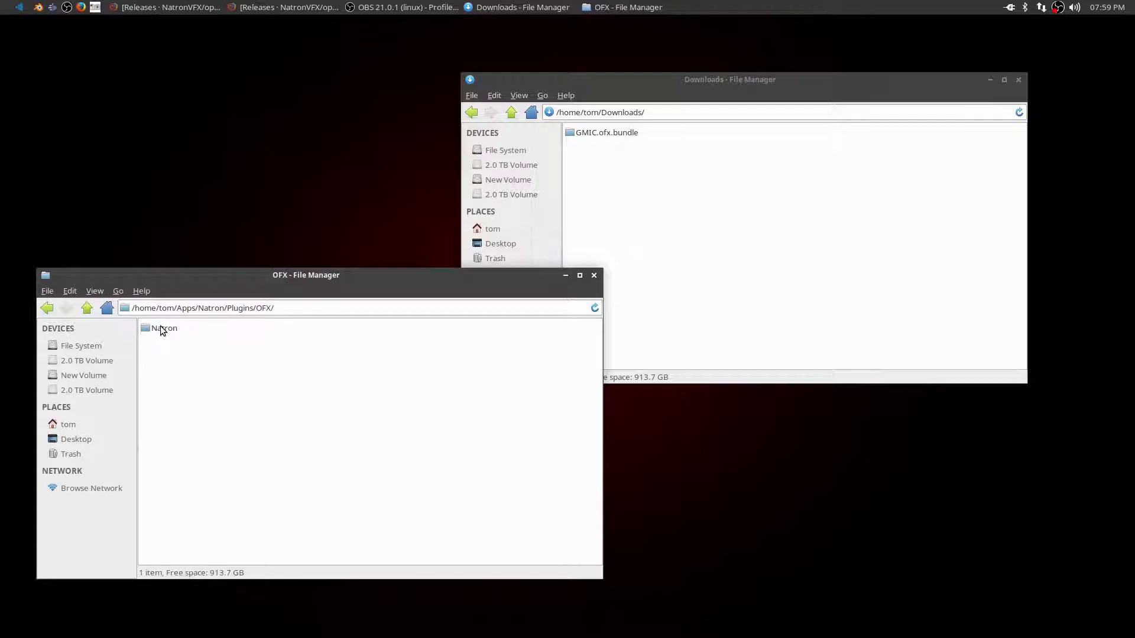
double_click(164, 329)
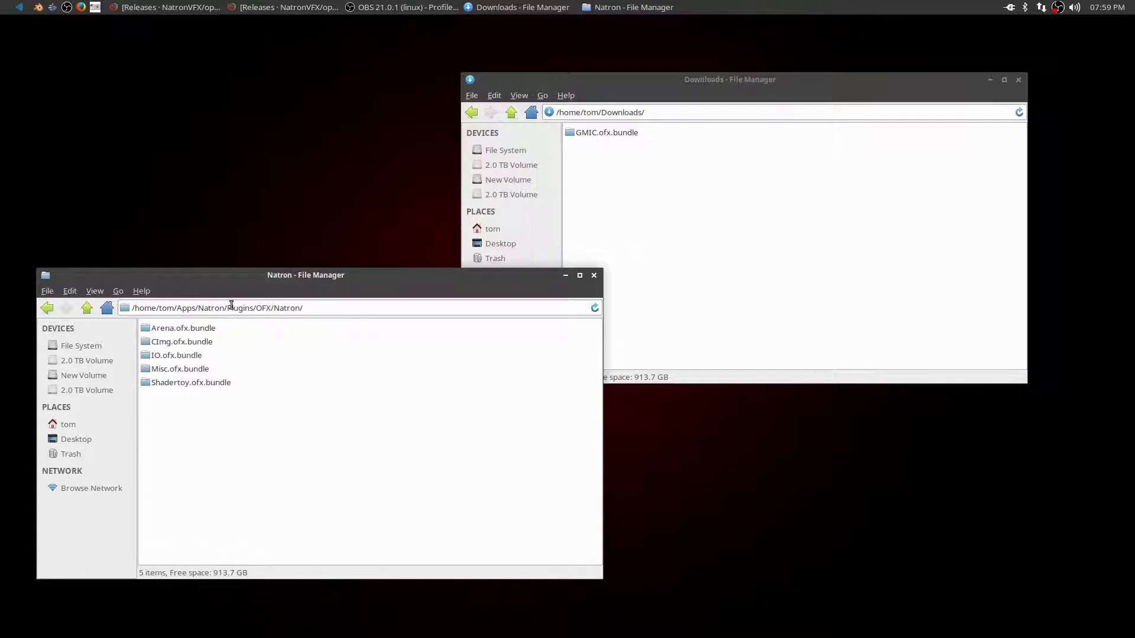
left_click_drag(227, 308, 311, 308)
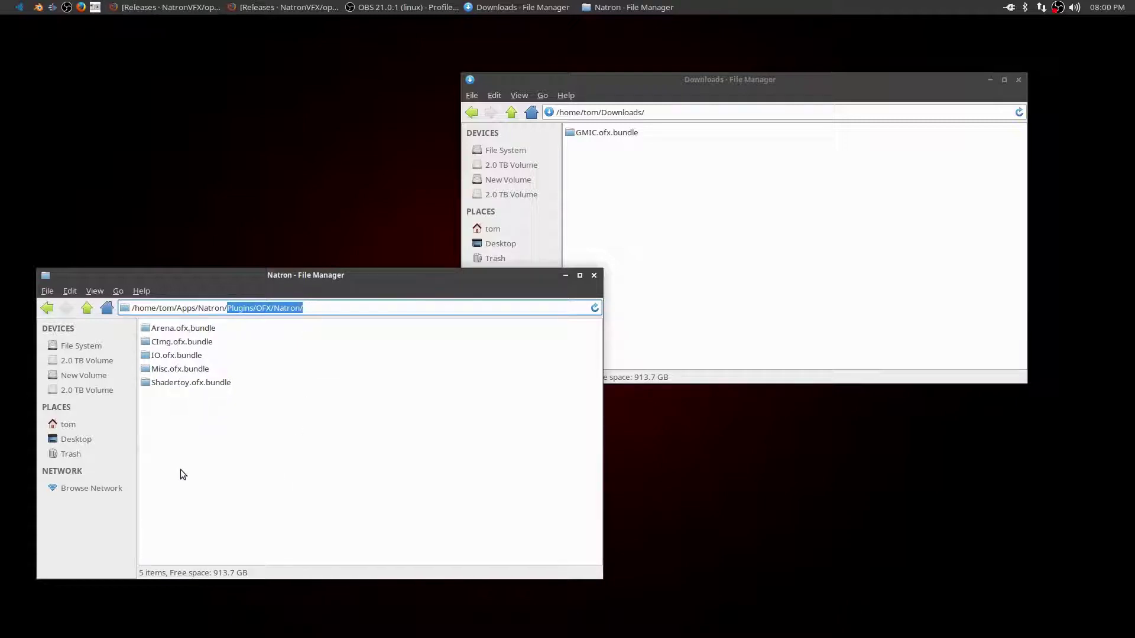
Move GMIC.ofx.bundle from Downloads into Plugins/OFX/Natron, then return to the home folder.
left_click(617, 222)
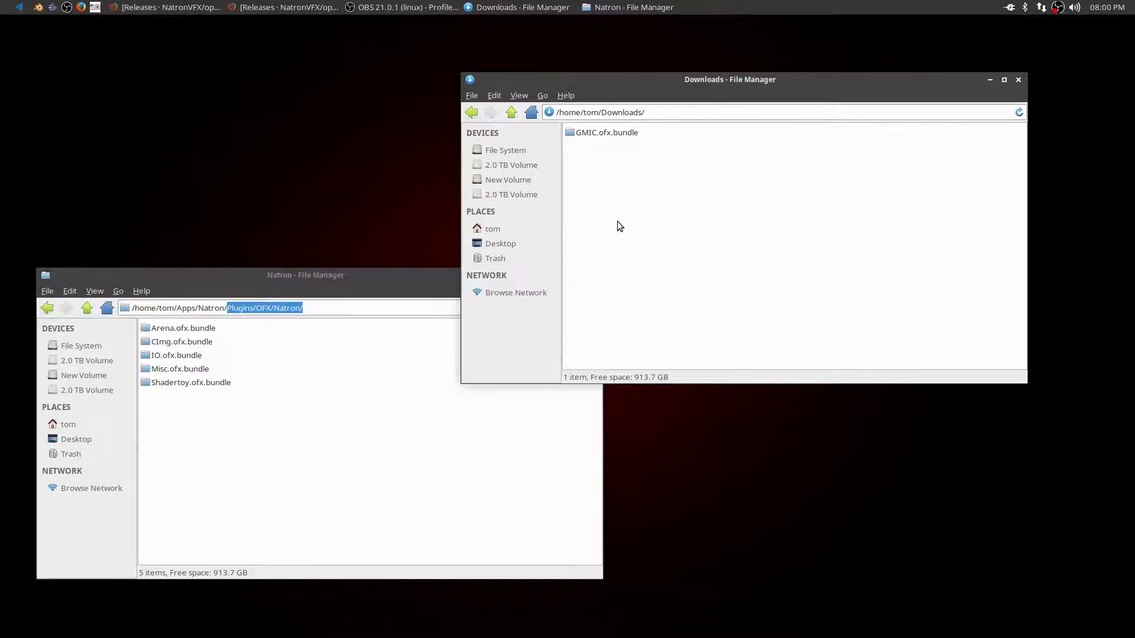
left_click_drag(601, 136, 188, 430)
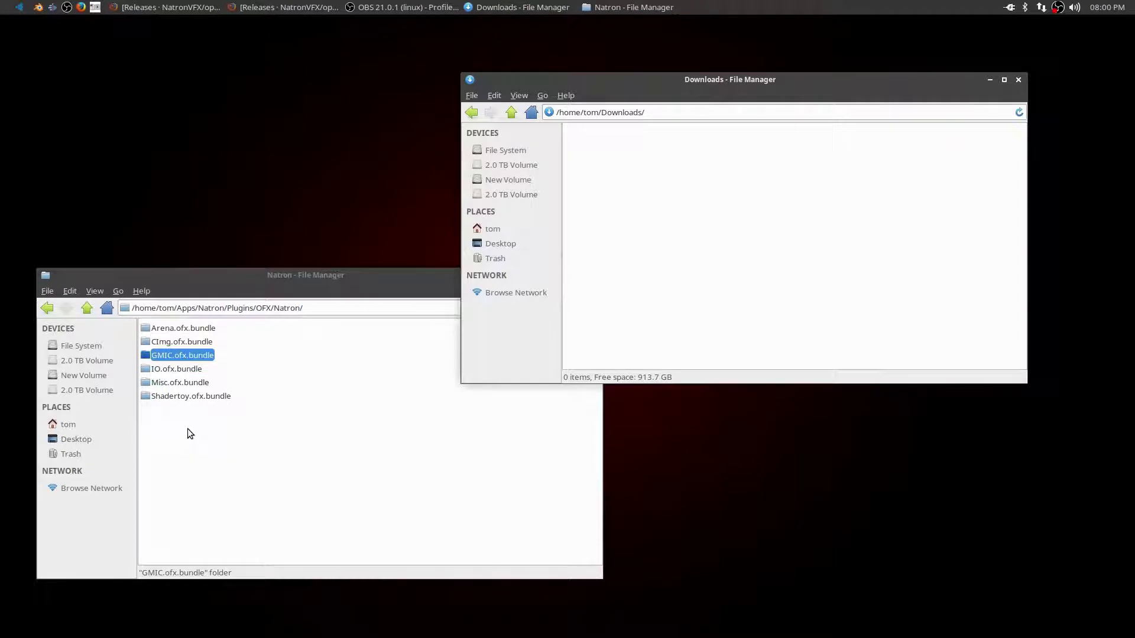
left_click(87, 310)
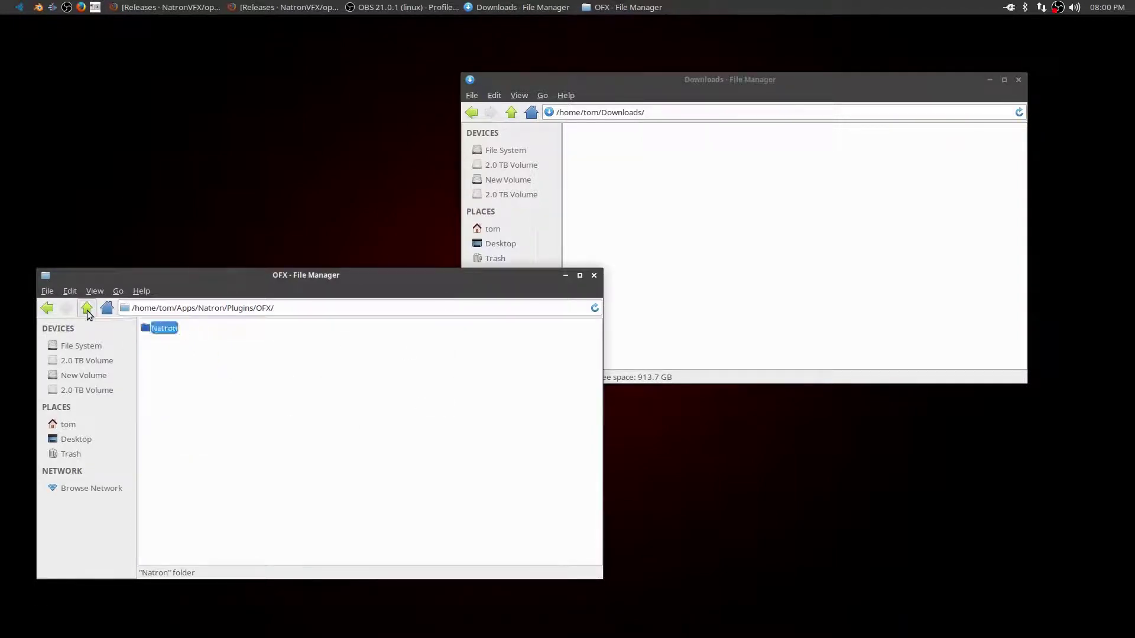
left_click(88, 310)
left_click(87, 310)
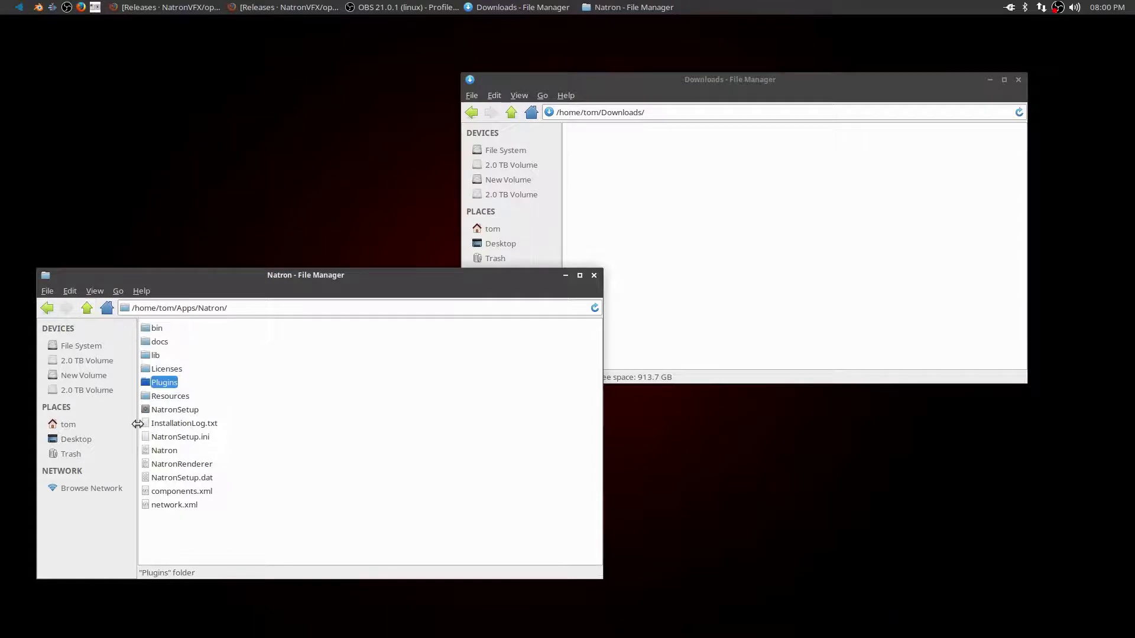
left_click(70, 426)
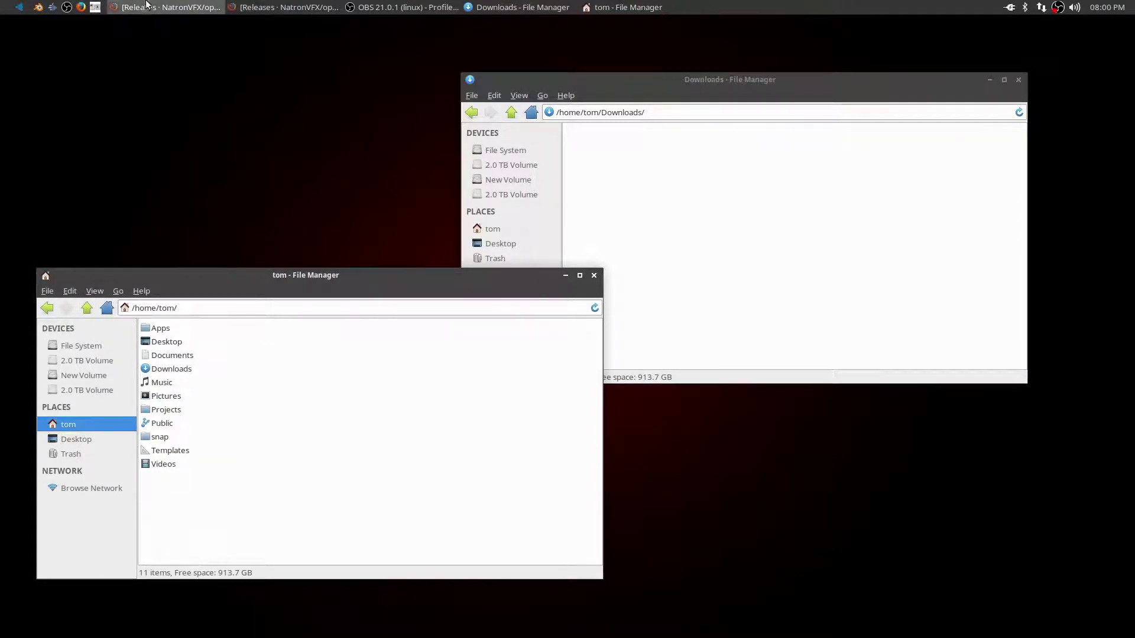
Restore the openfx-gmic releases page and select the 'mkdir -p ~/.config/gmic' command line.
left_click(171, 7)
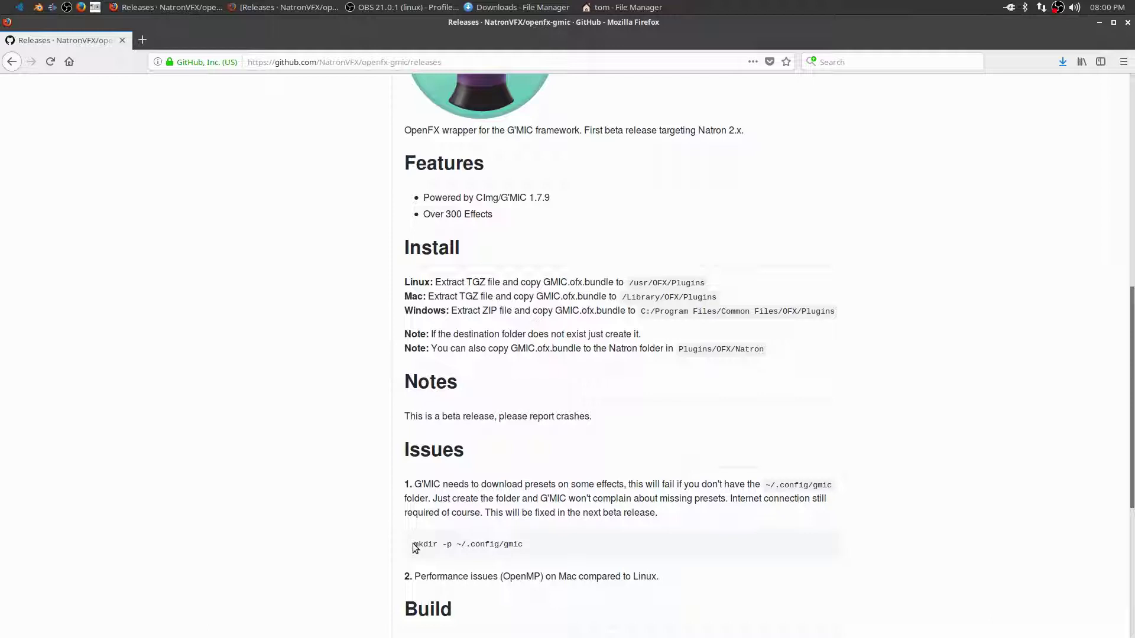
left_click_drag(413, 545, 521, 544)
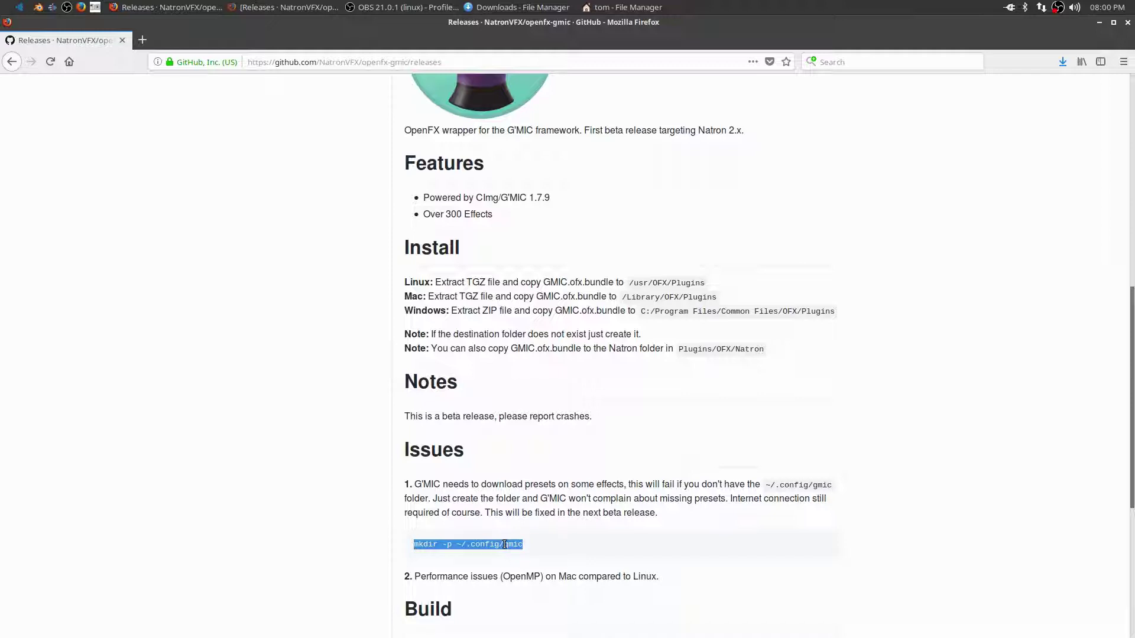
triple_click(504, 544)
left_click(539, 550)
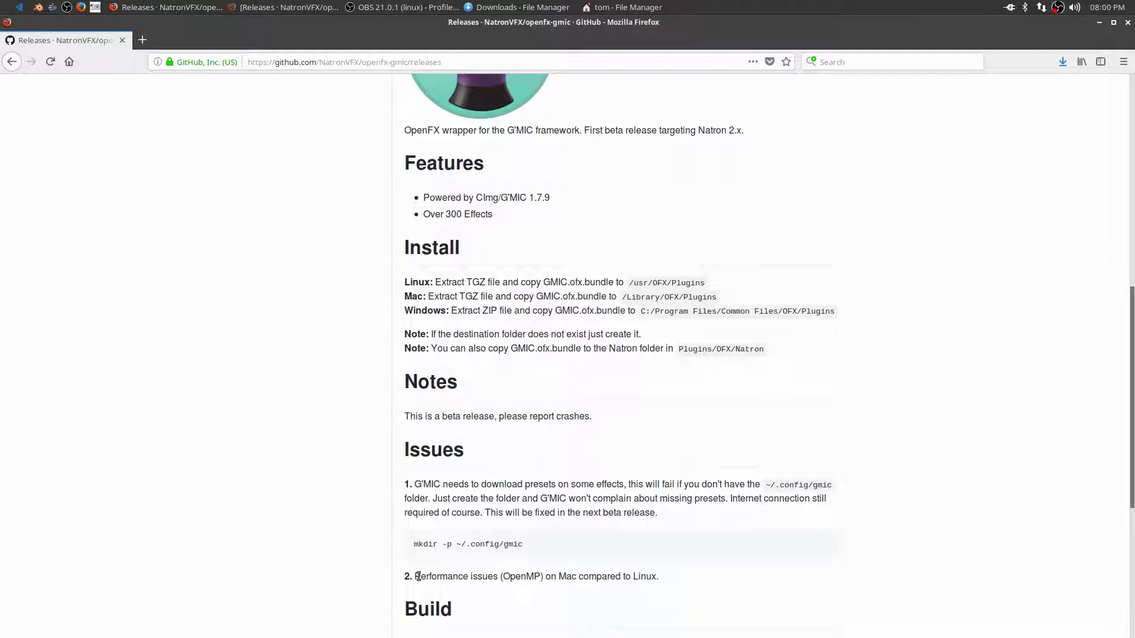
Show hidden files in the home folder and open .config.
left_click(1095, 23)
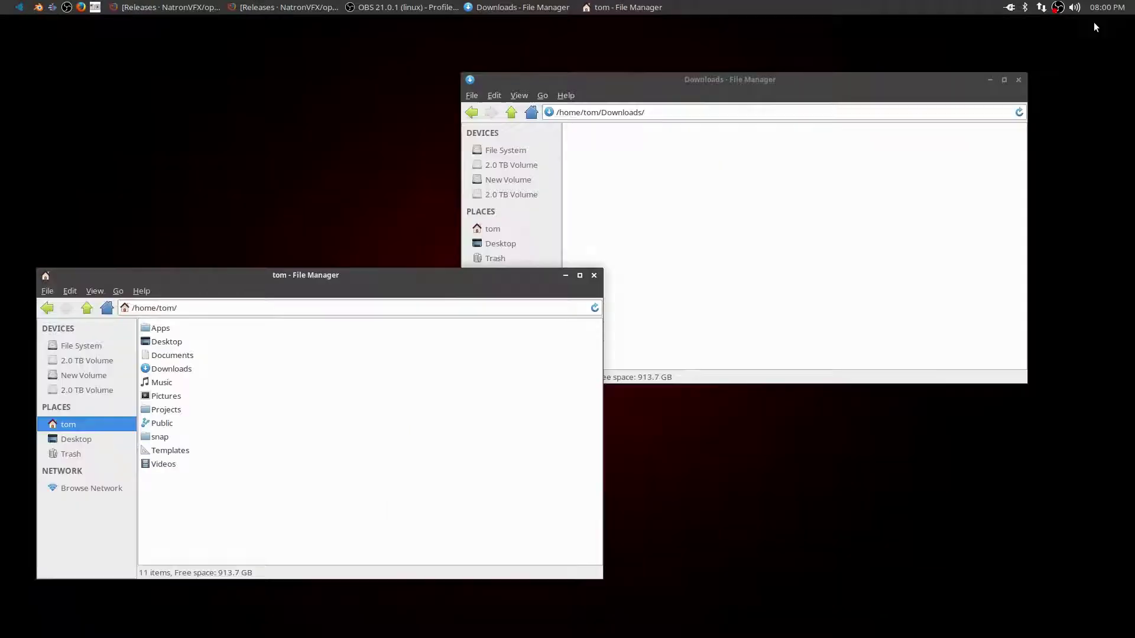
left_click_drag(433, 270, 640, 148)
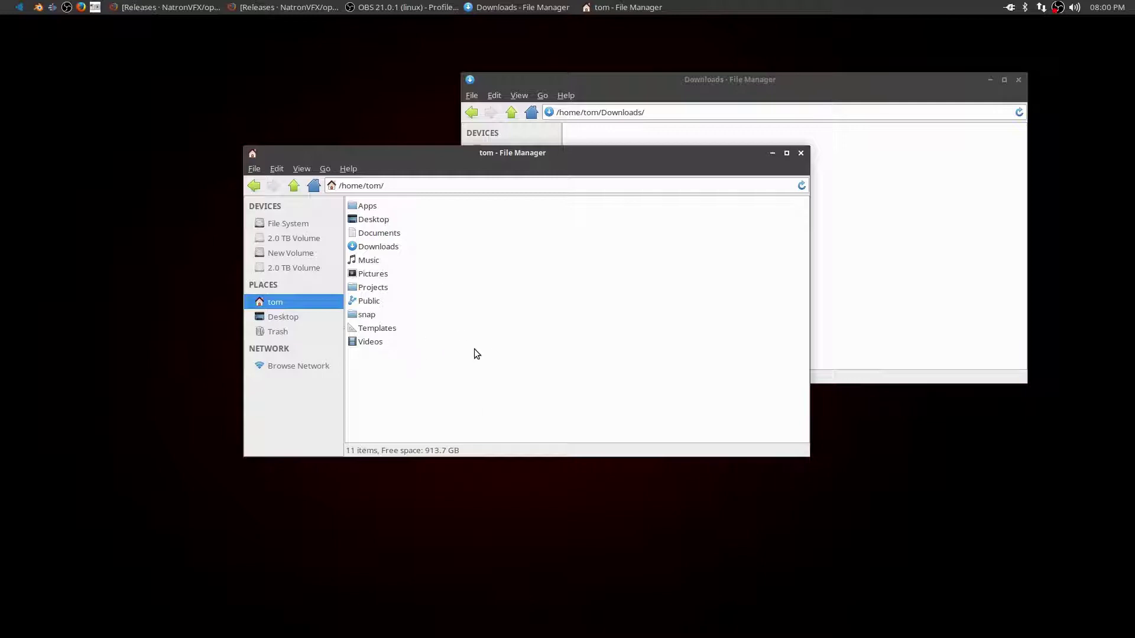
left_click(298, 171)
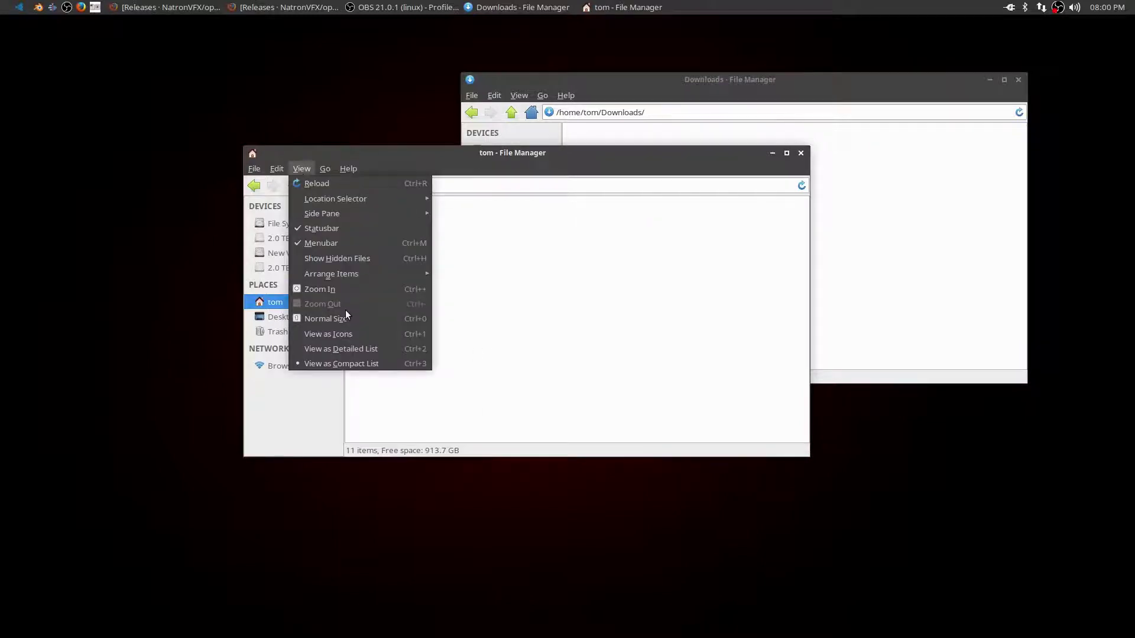
left_click(358, 258)
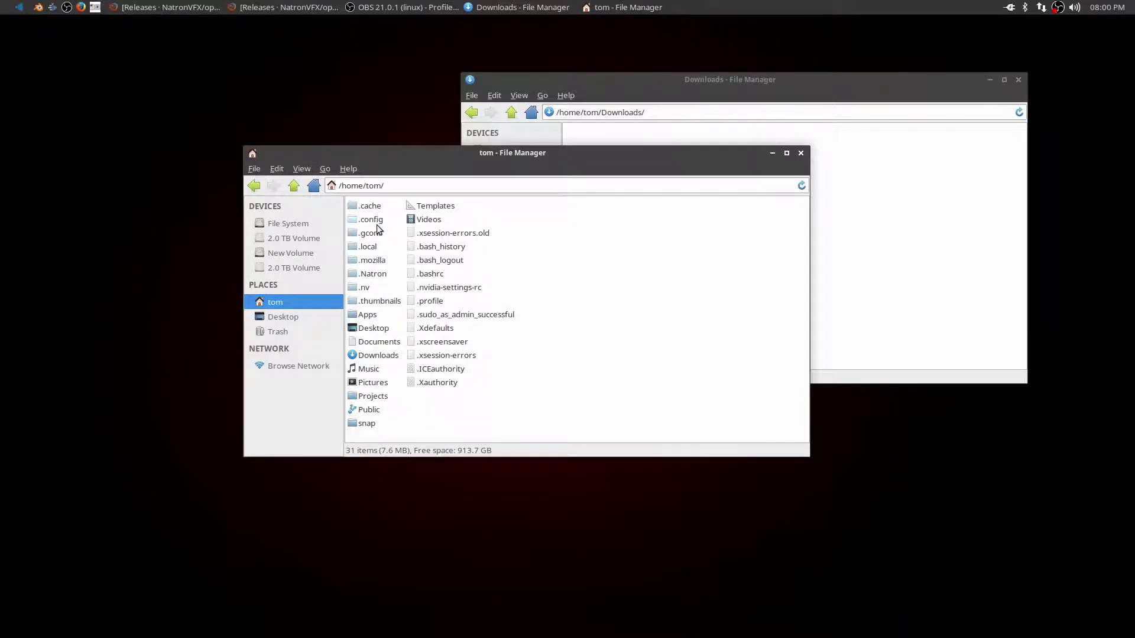
double_click(376, 220)
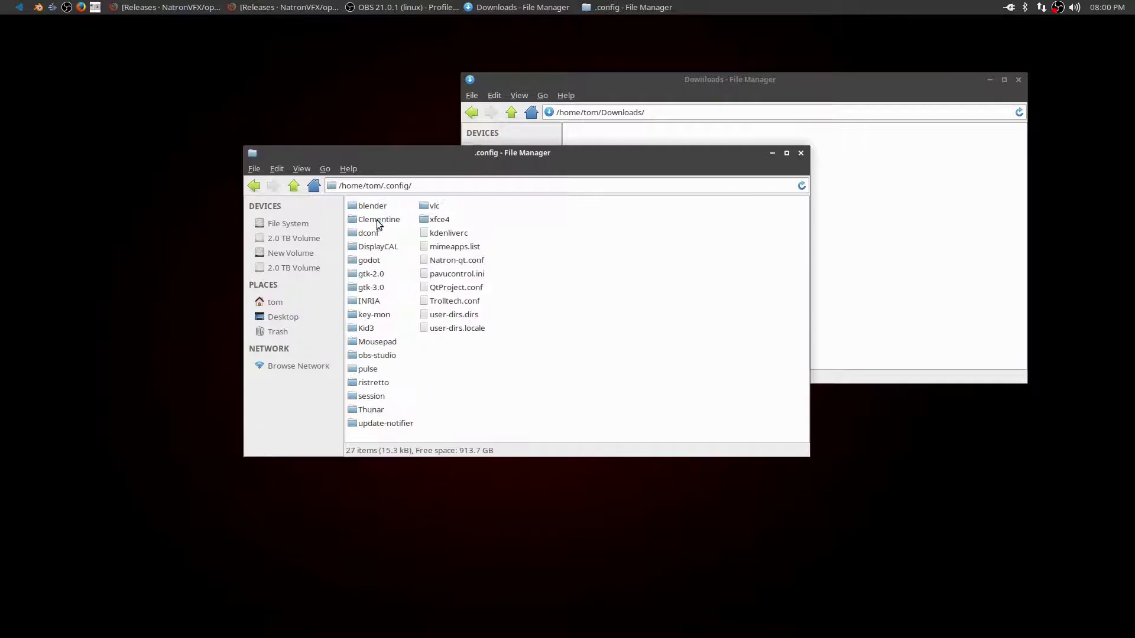
Create a folder named gmic inside .config and close the window.
right_click(550, 288)
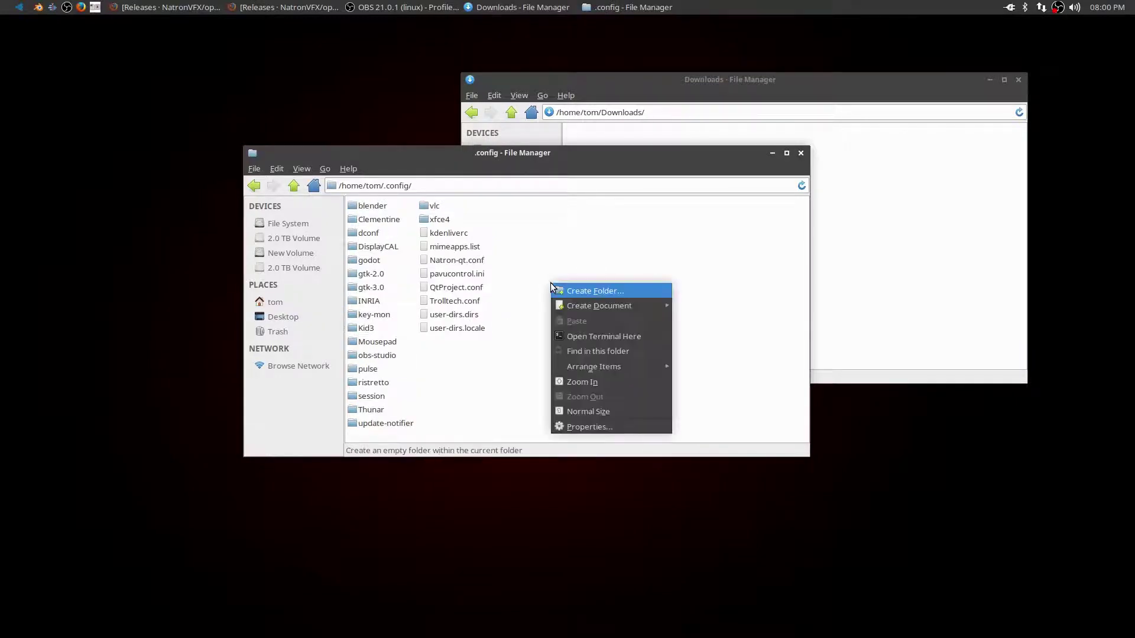
left_click(567, 290)
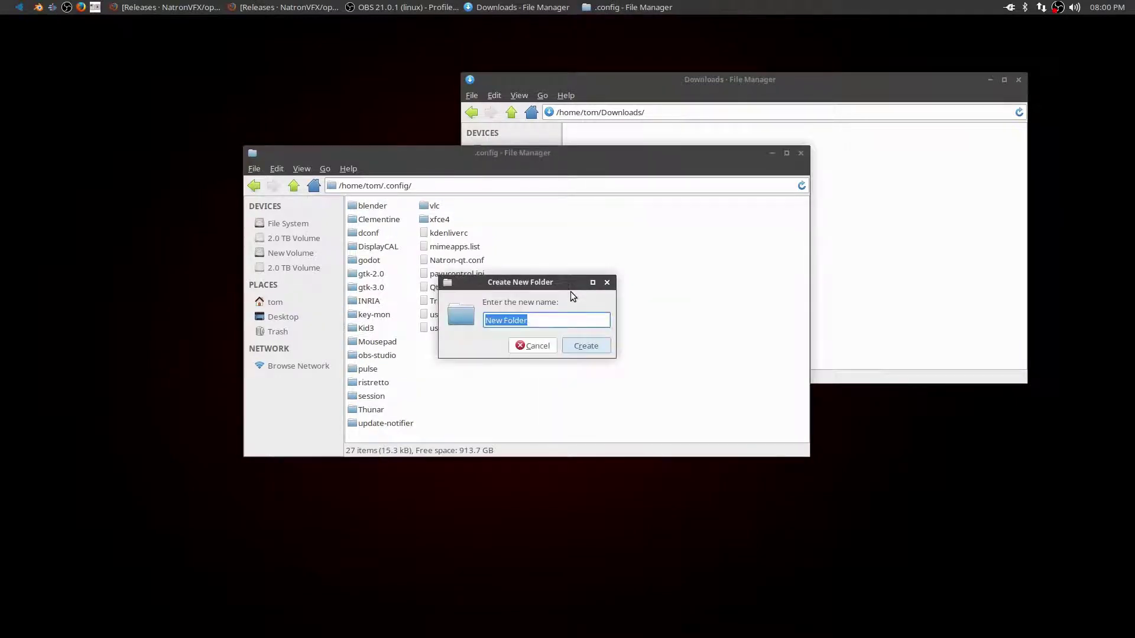
type("gmic")
key("Return")
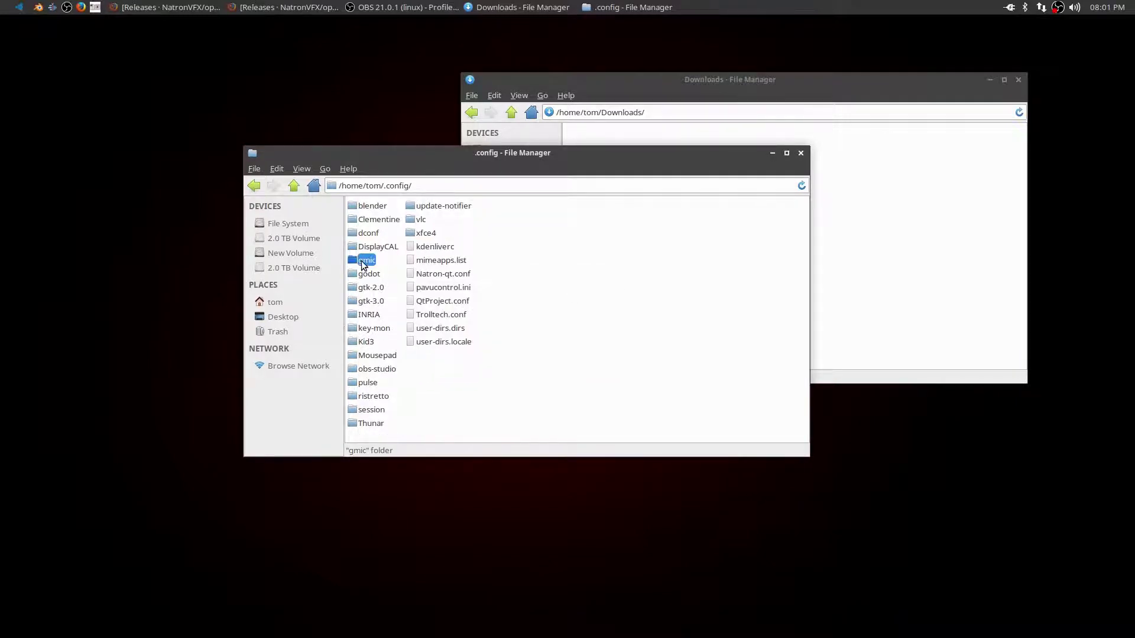
left_click(801, 155)
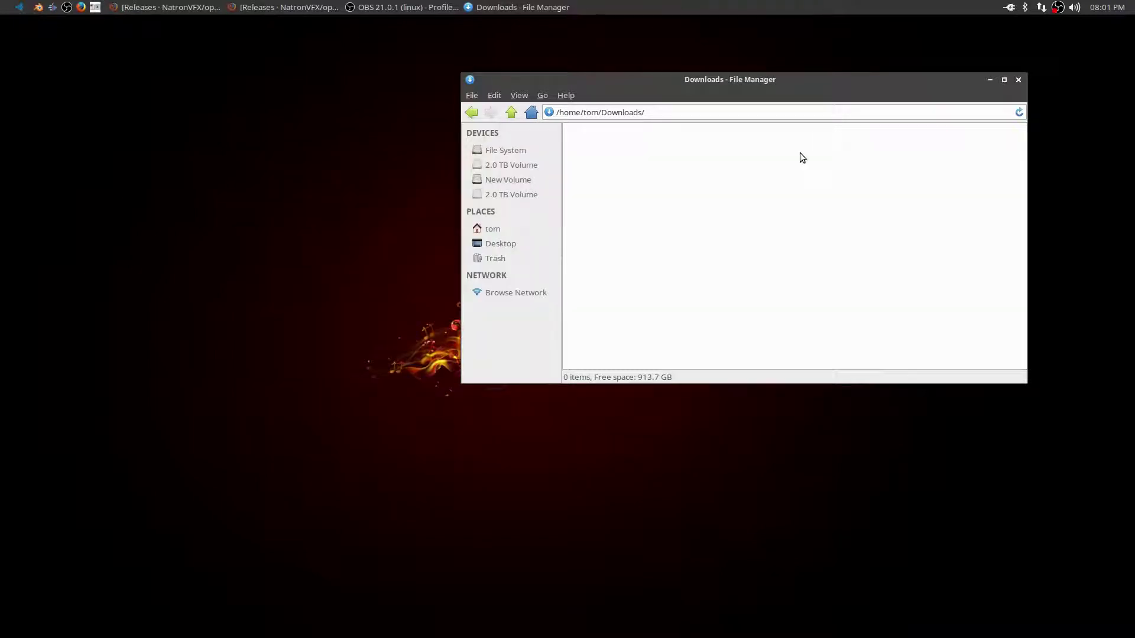
Close the Downloads window and launch Natron from the Graphic Design menu.
left_click(1019, 79)
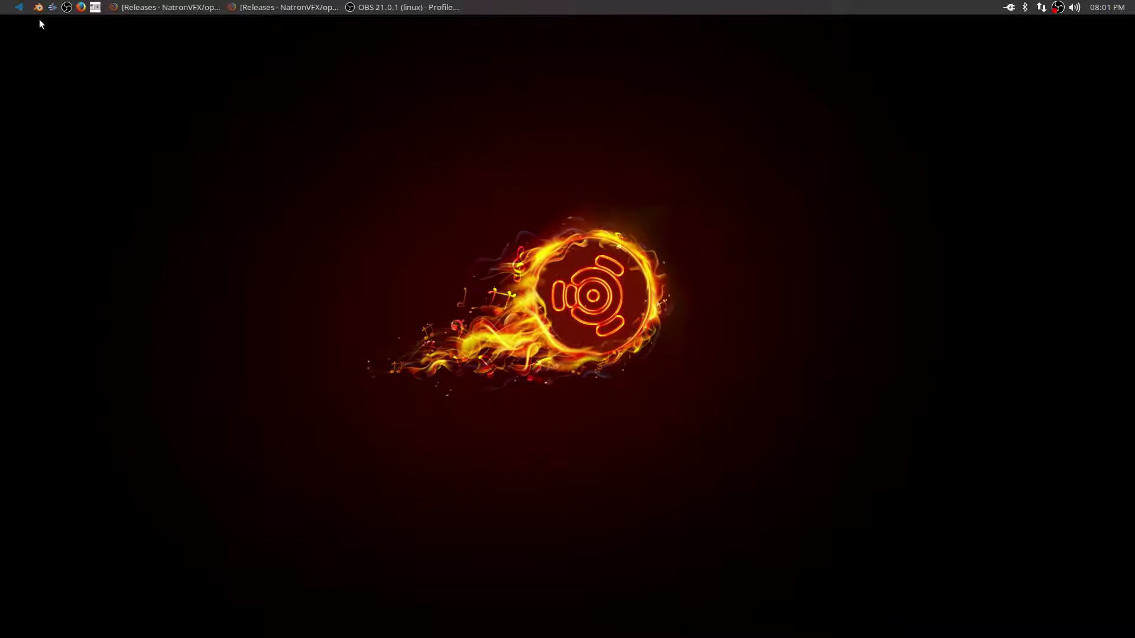
left_click(21, 8)
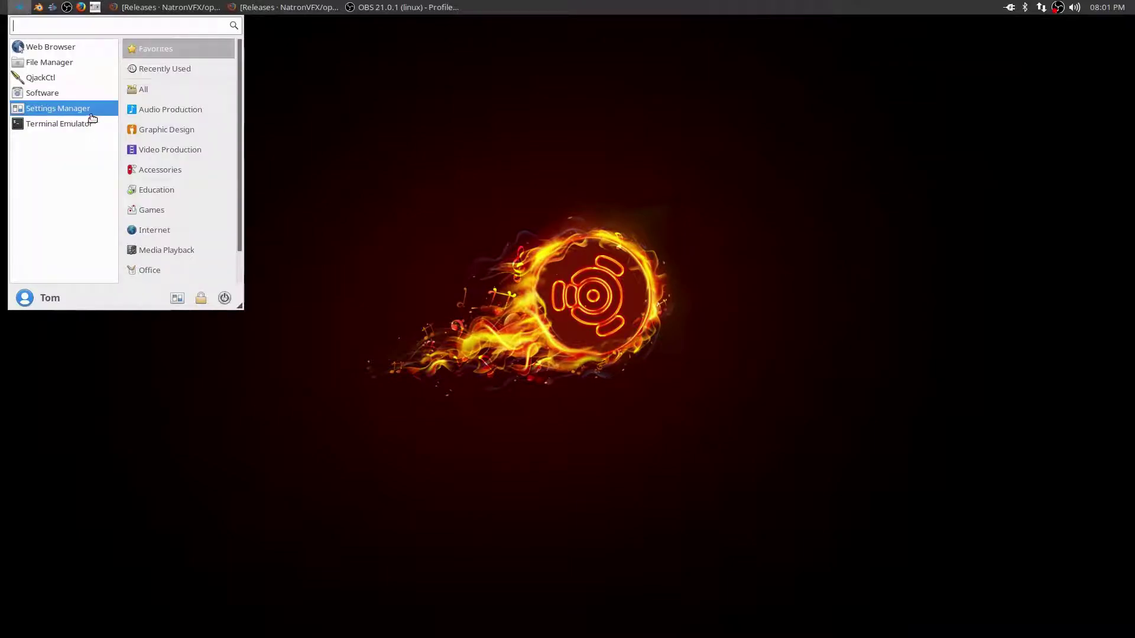
left_click(149, 129)
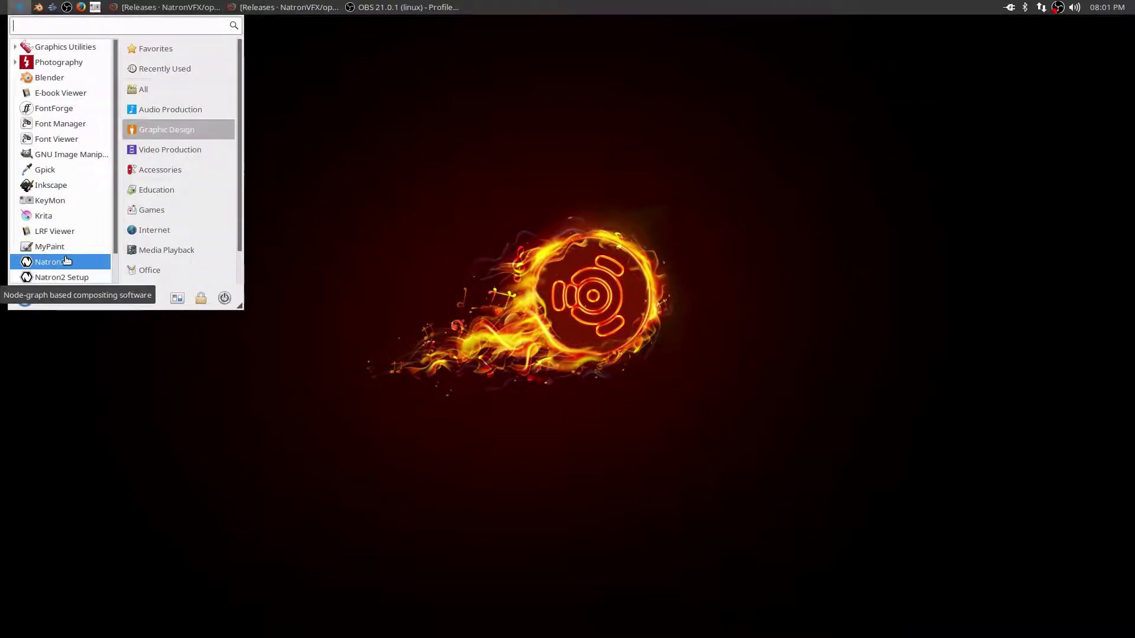
left_click(67, 261)
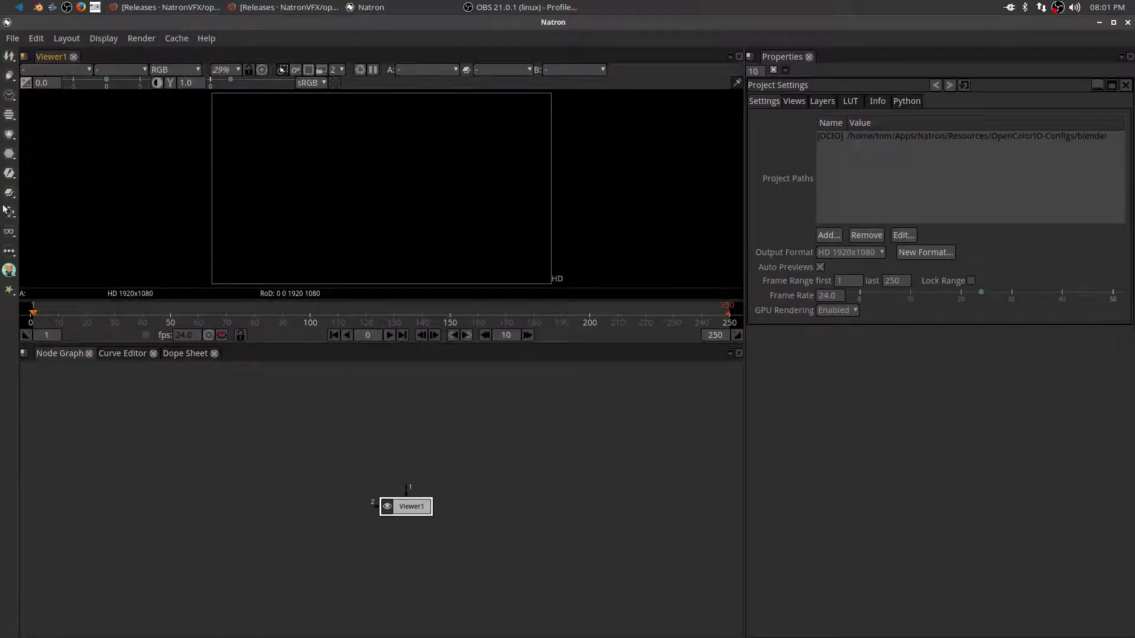
Browse the G'MIC effect categories and reposition the Viewer1 node in the graph.
left_click(13, 275)
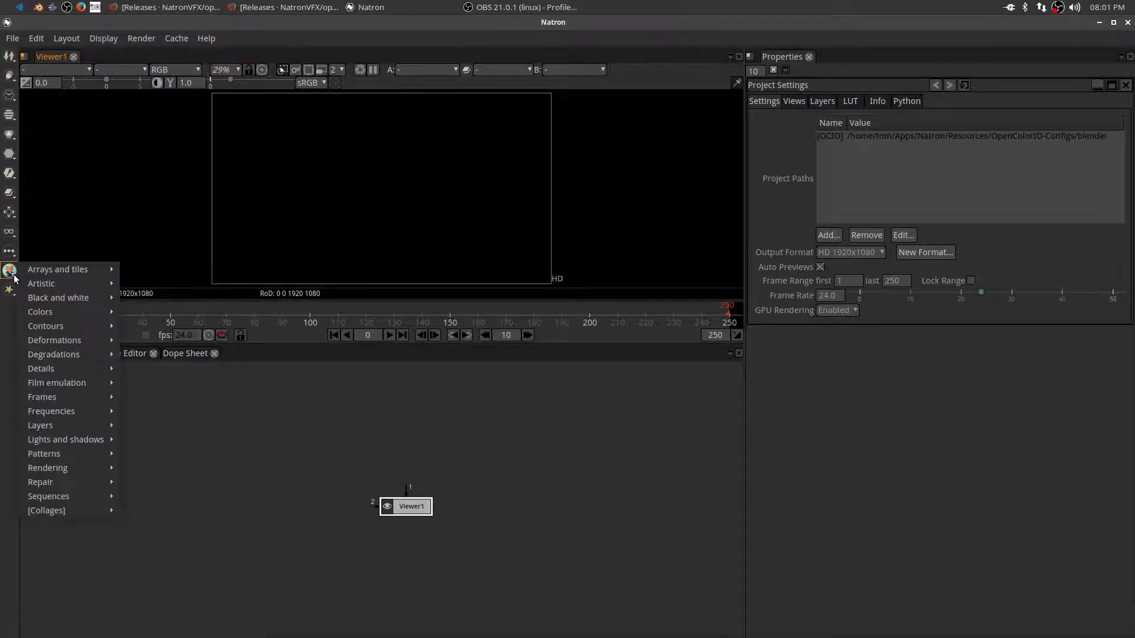
mouse_move(53, 286)
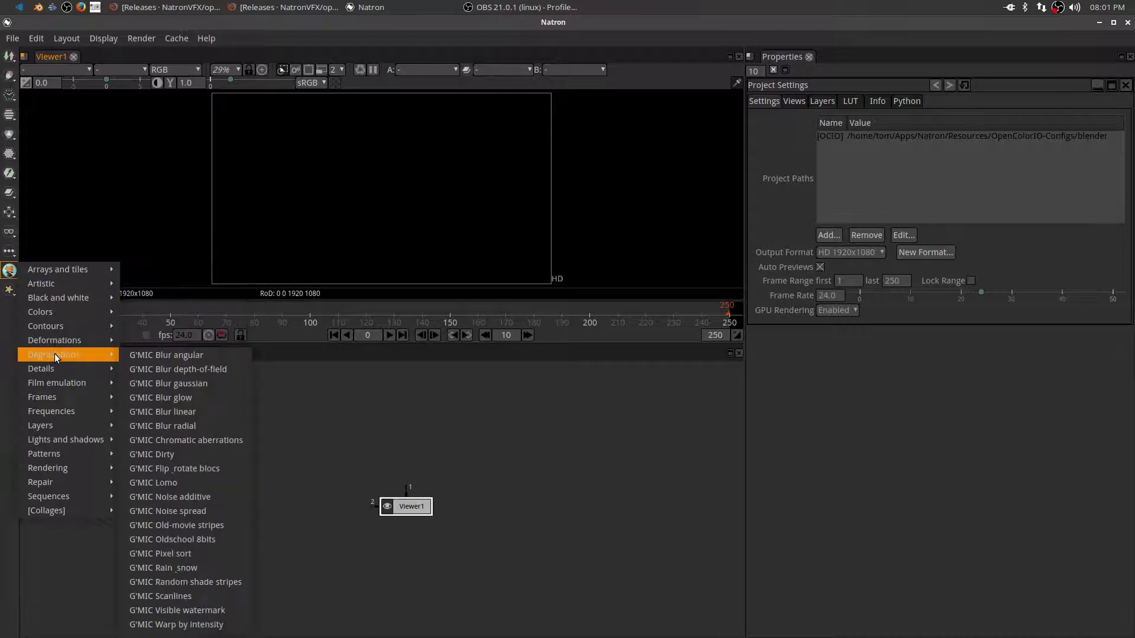
mouse_move(55, 438)
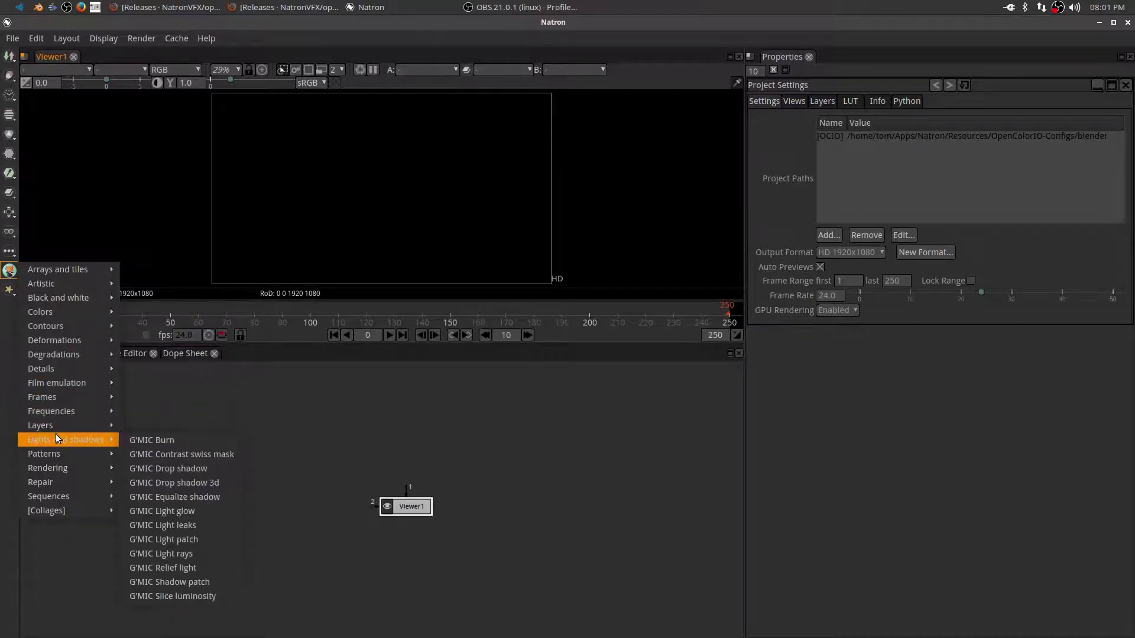
mouse_move(57, 508)
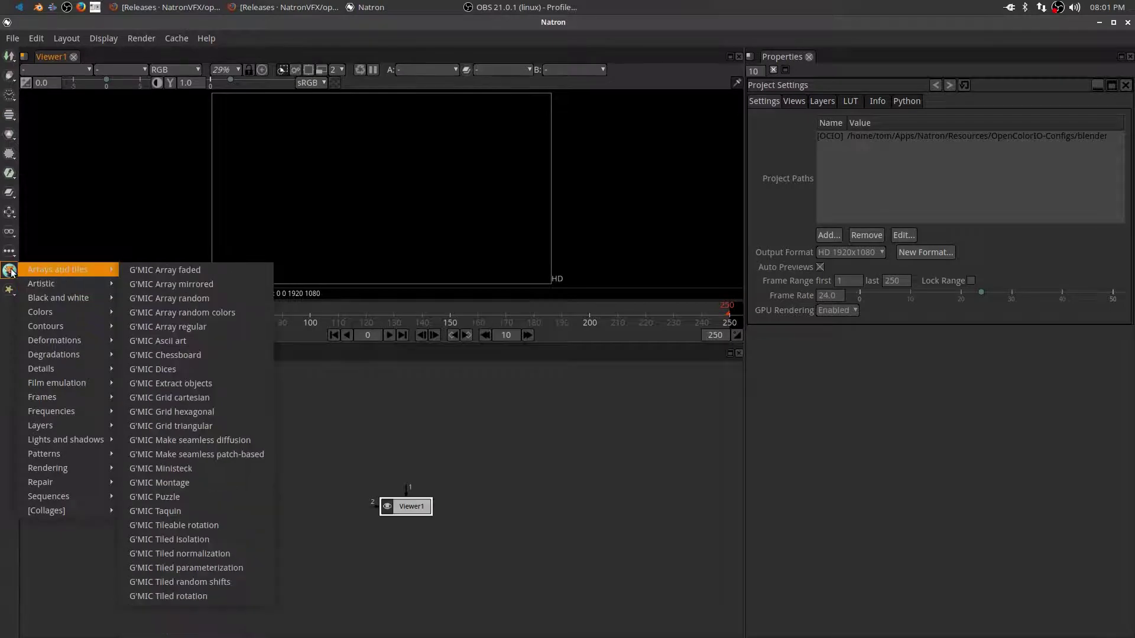
left_click(9, 290)
left_click(11, 392)
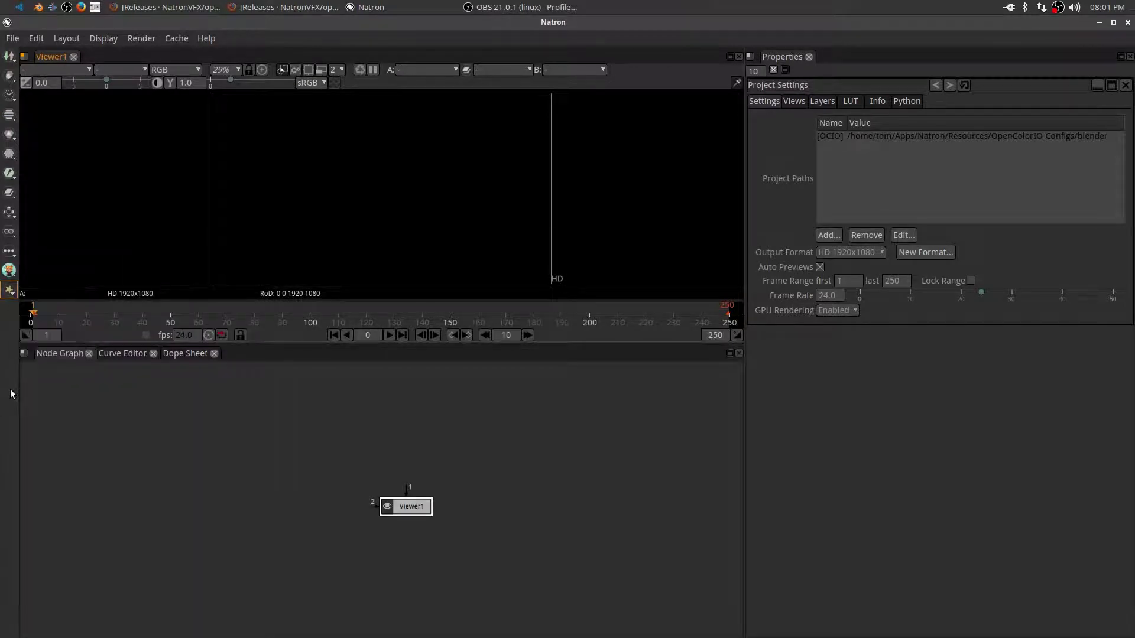
left_click_drag(406, 501, 371, 554)
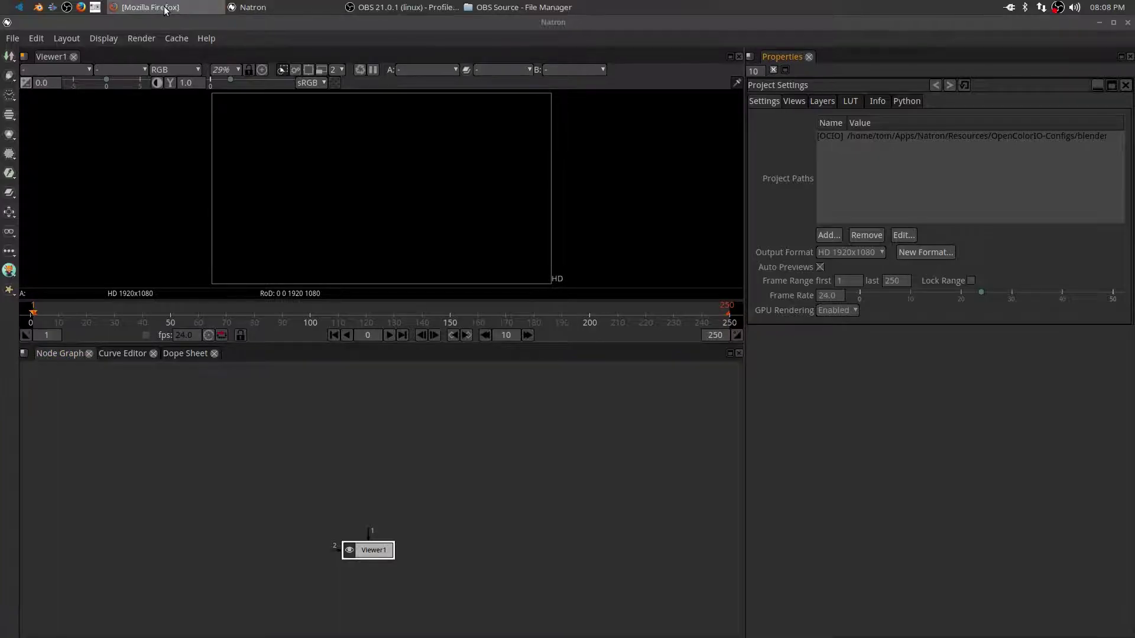
Search the web for 'wedding video cc0' and open the Pexels Videos result.
left_click(165, 8)
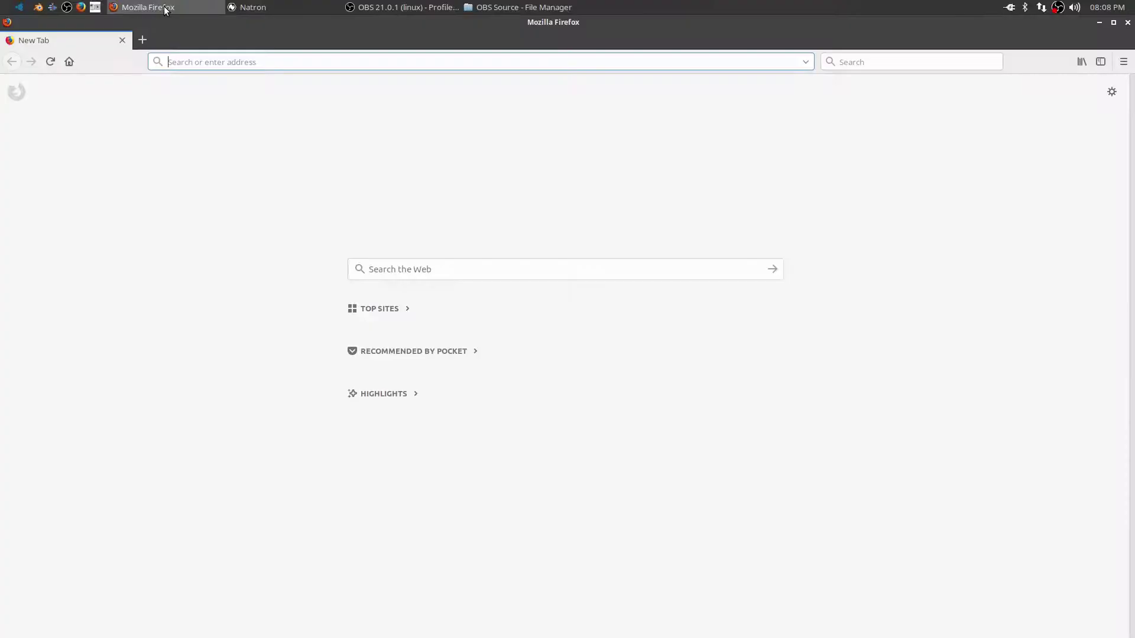
left_click(391, 272)
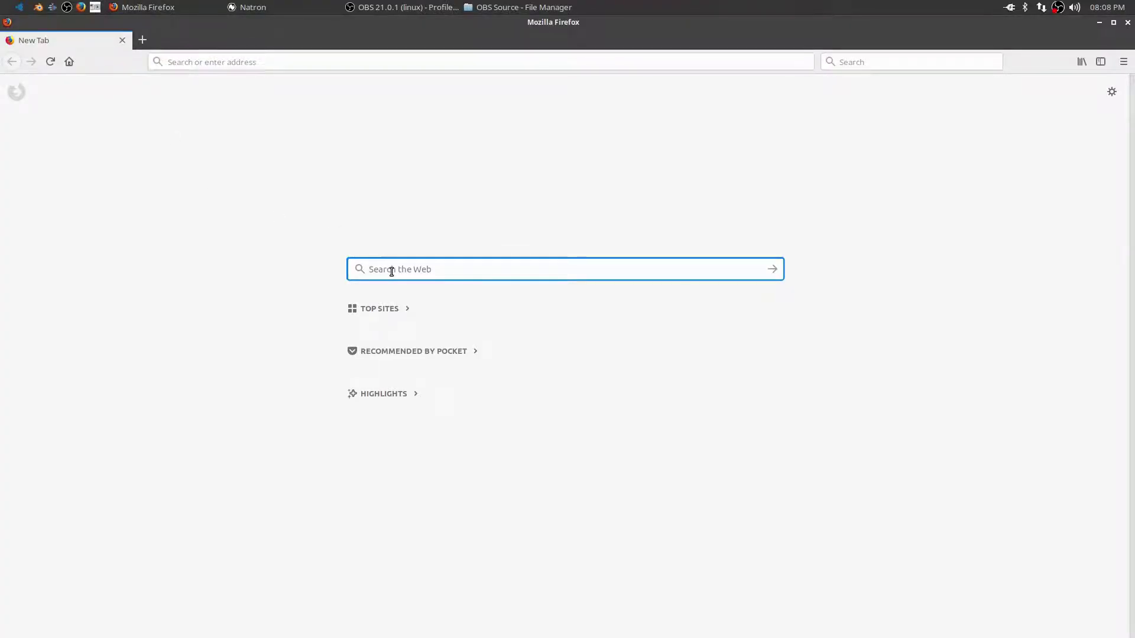
type("wedding")
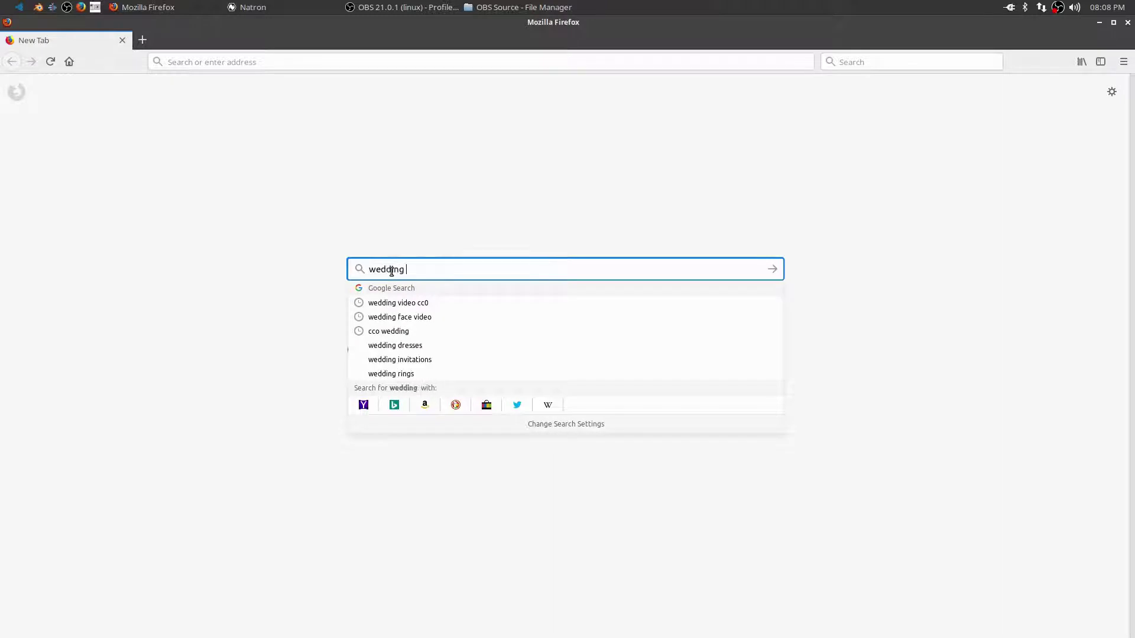
type(" vide")
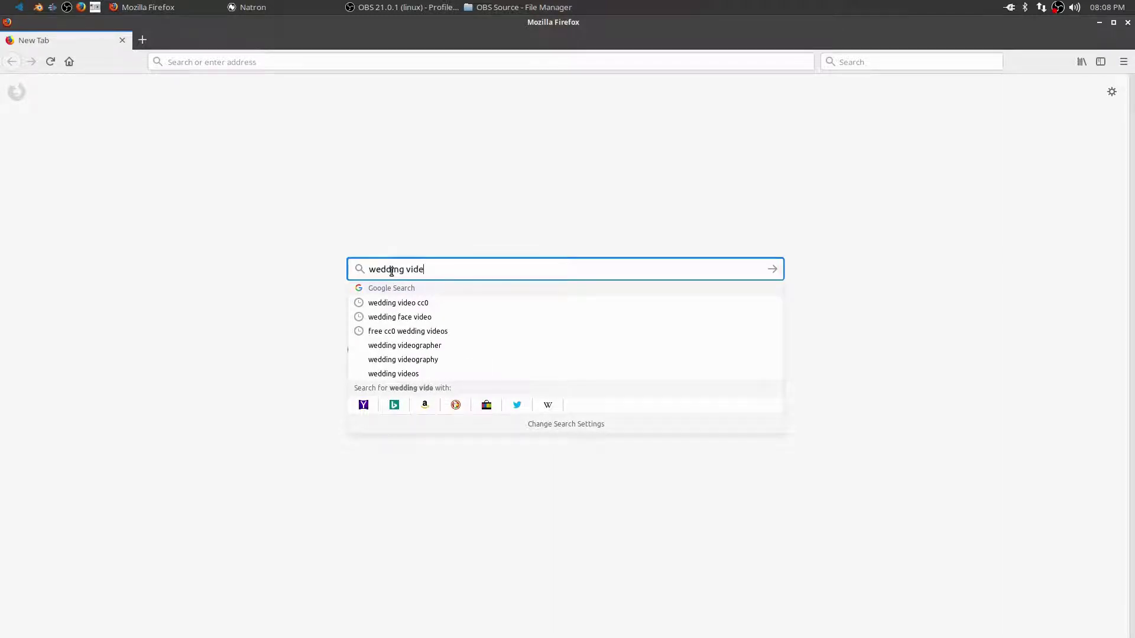
type("o cc0")
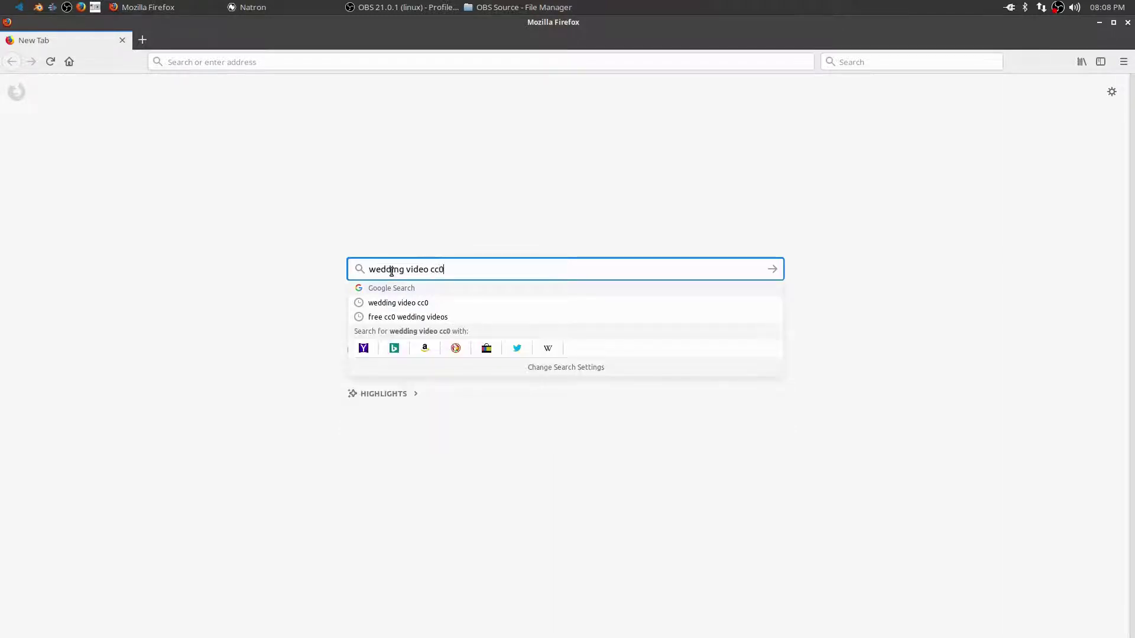
key("Return")
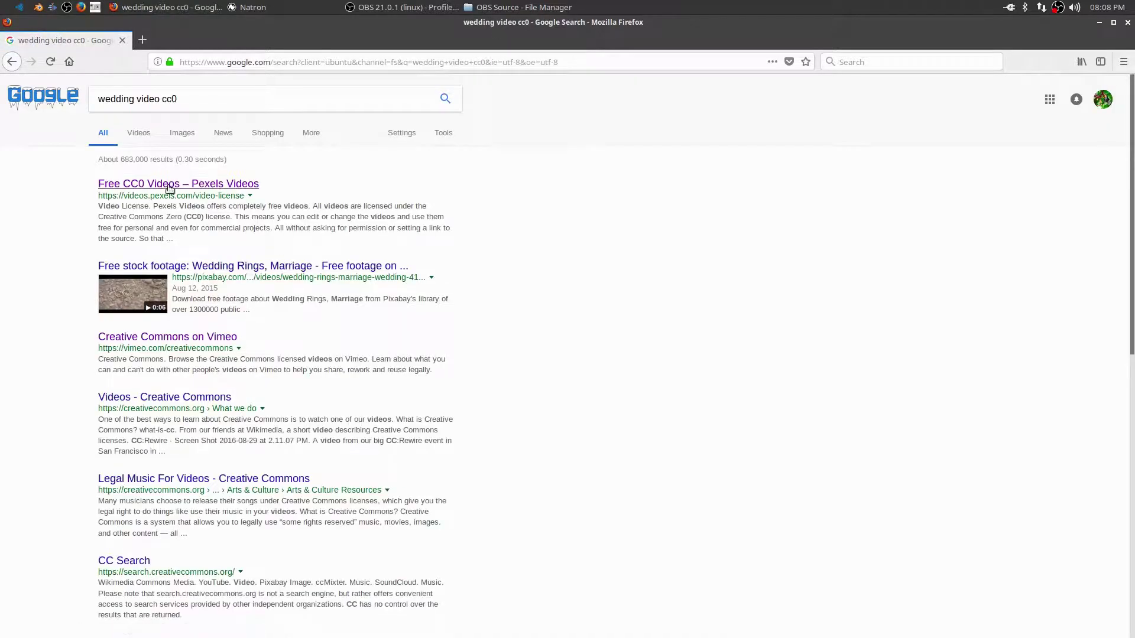
left_click(164, 184)
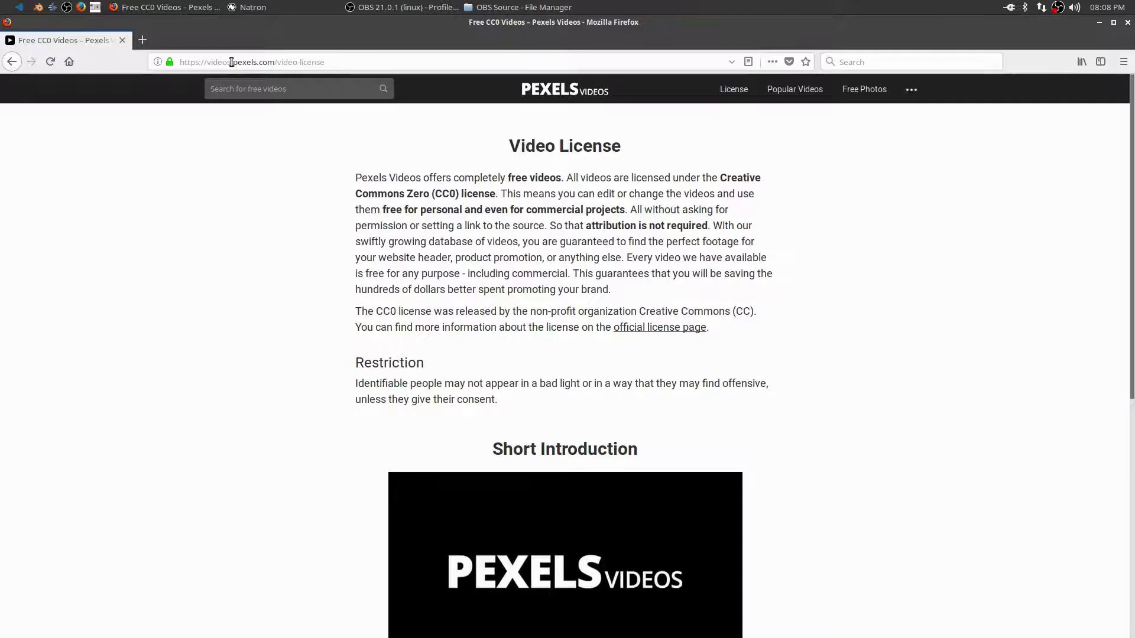
Search Pexels for 'wedding'.
left_click(265, 90)
type("wedding")
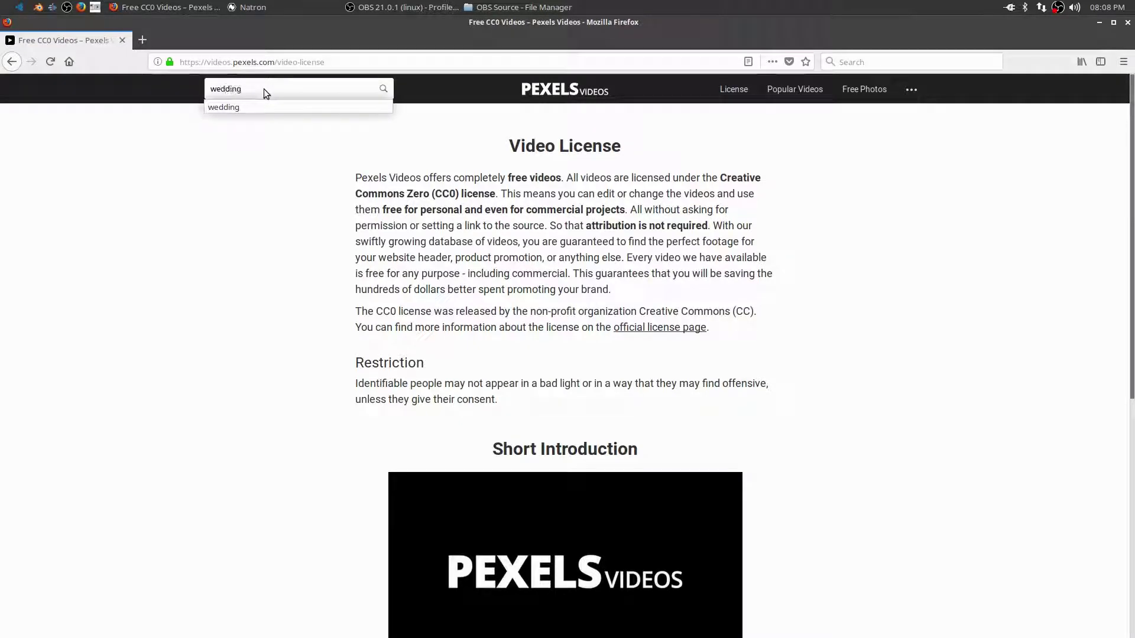
key("Return")
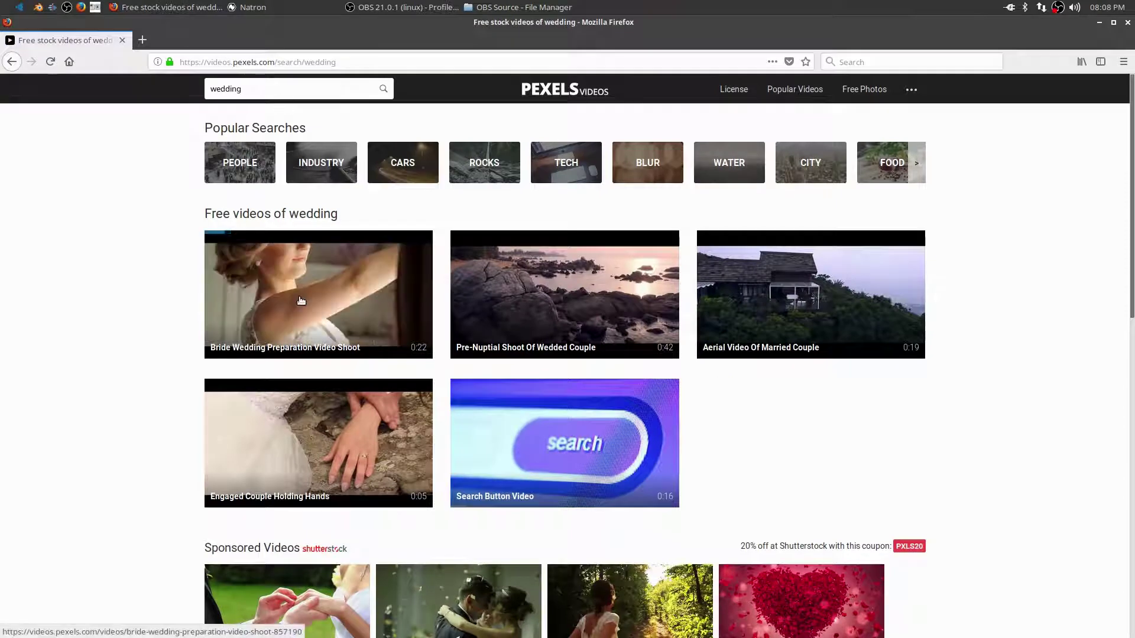
Save the Bride Wedding Preparation Video Shoot free download as wedding.mp4.
left_click(299, 297)
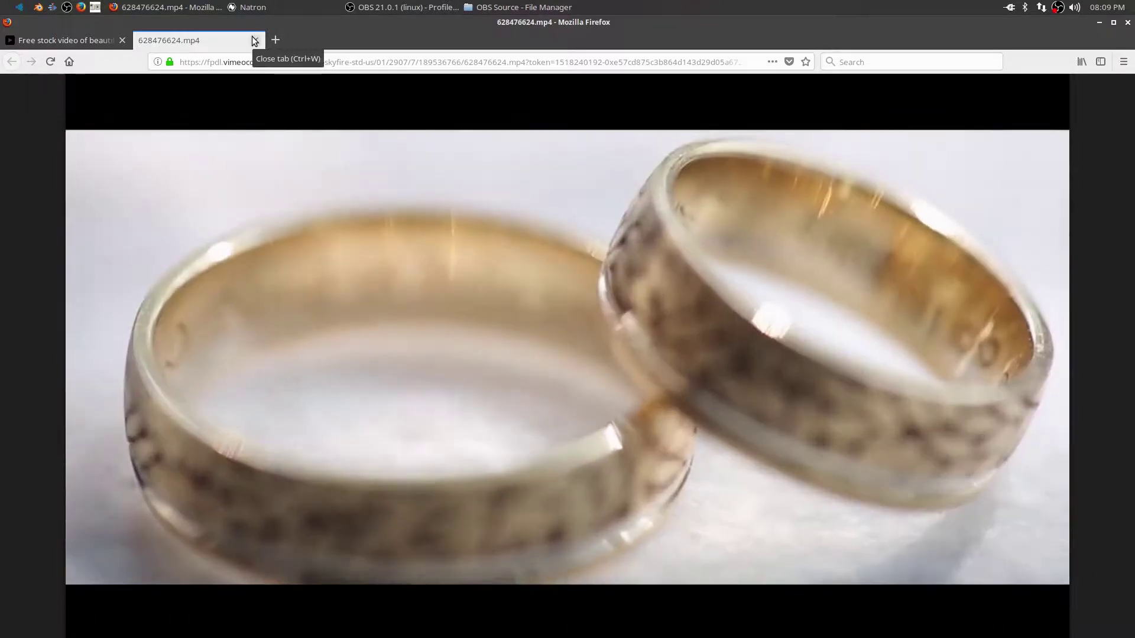
left_click(254, 40)
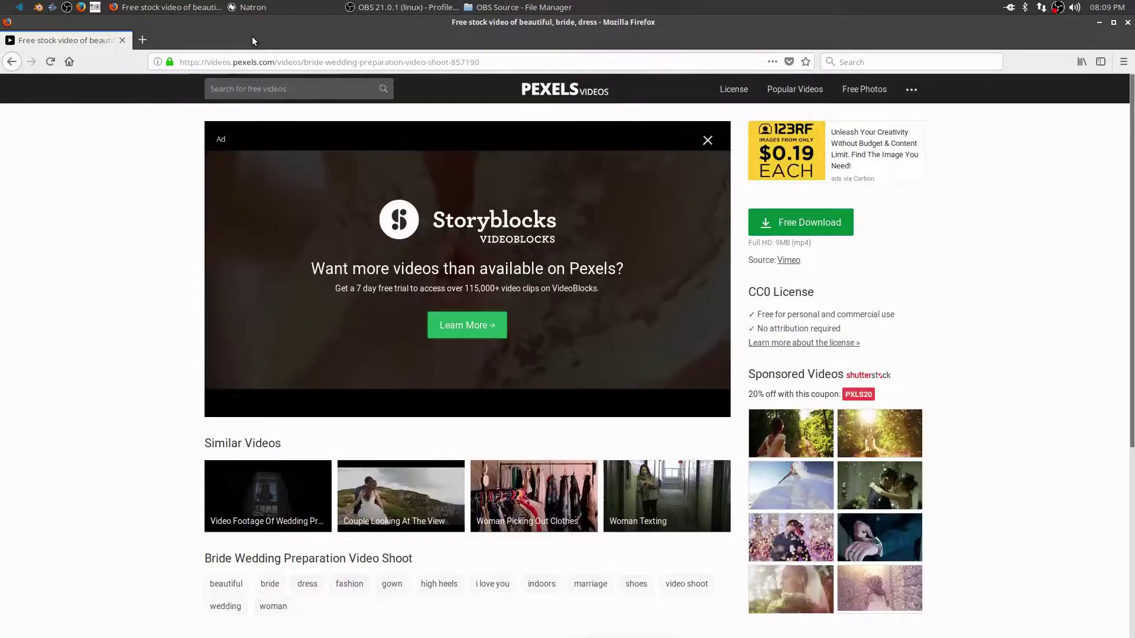
right_click(789, 221)
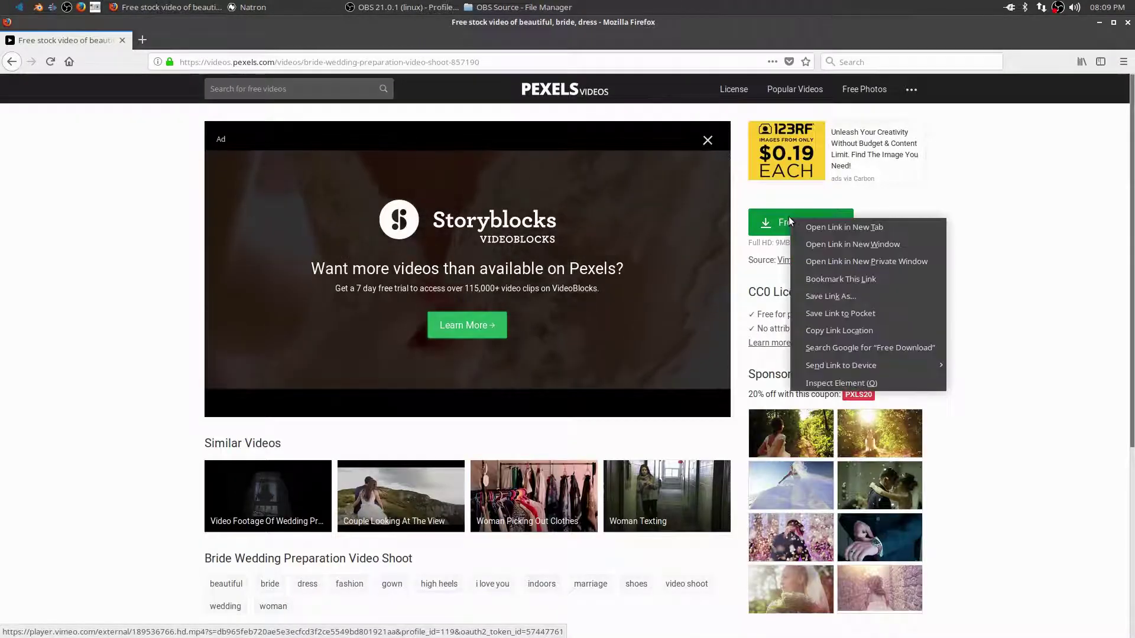
left_click(851, 298)
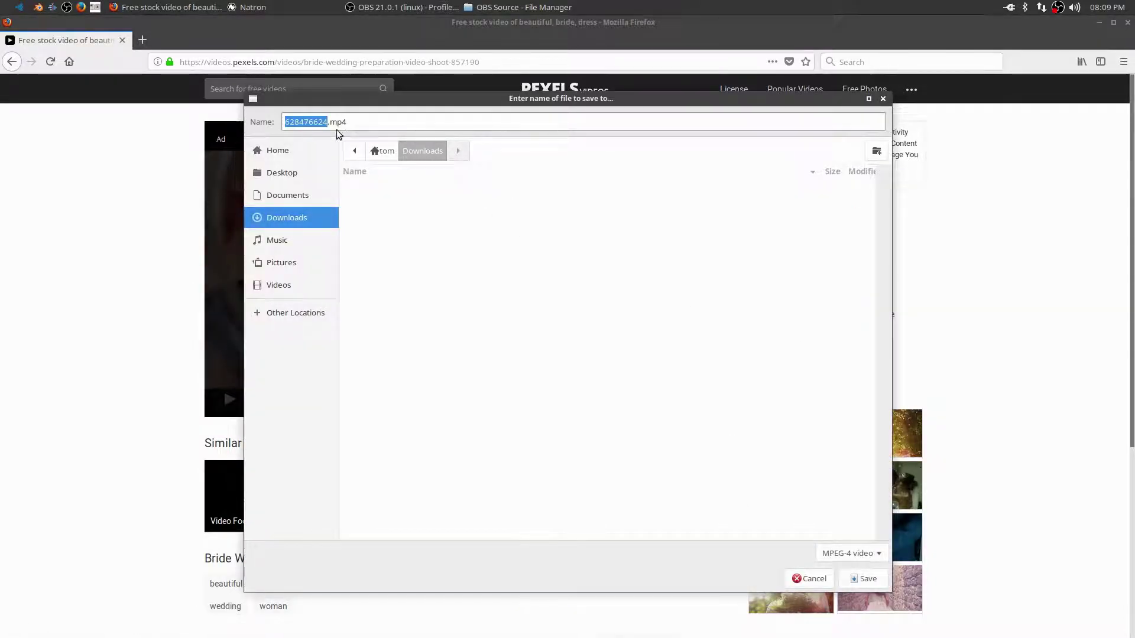
type("wedding")
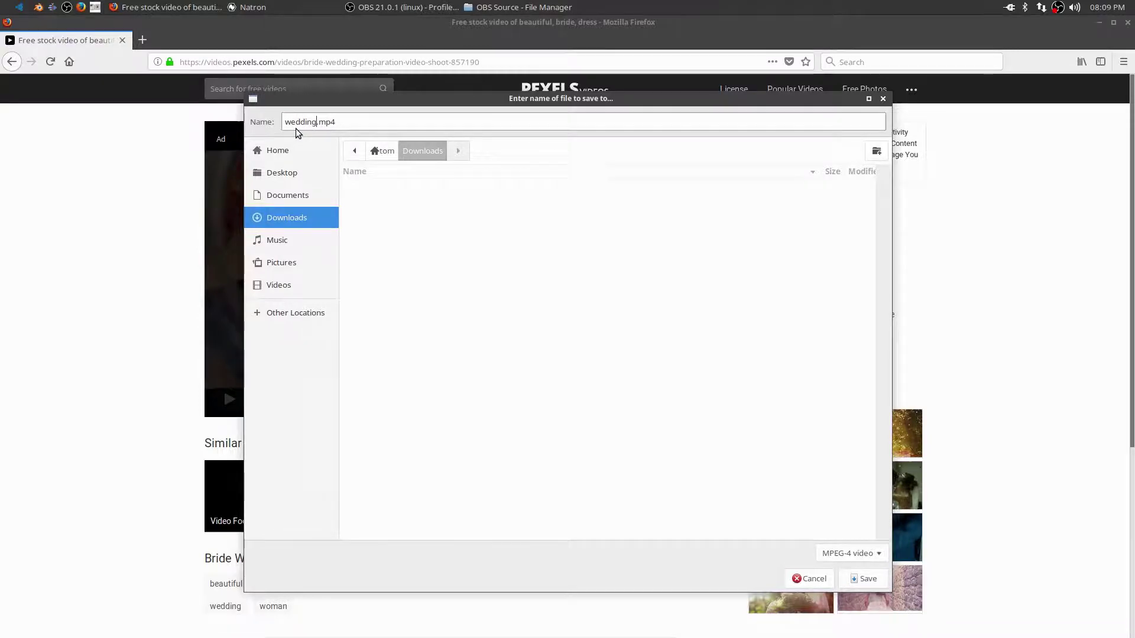
key("Return")
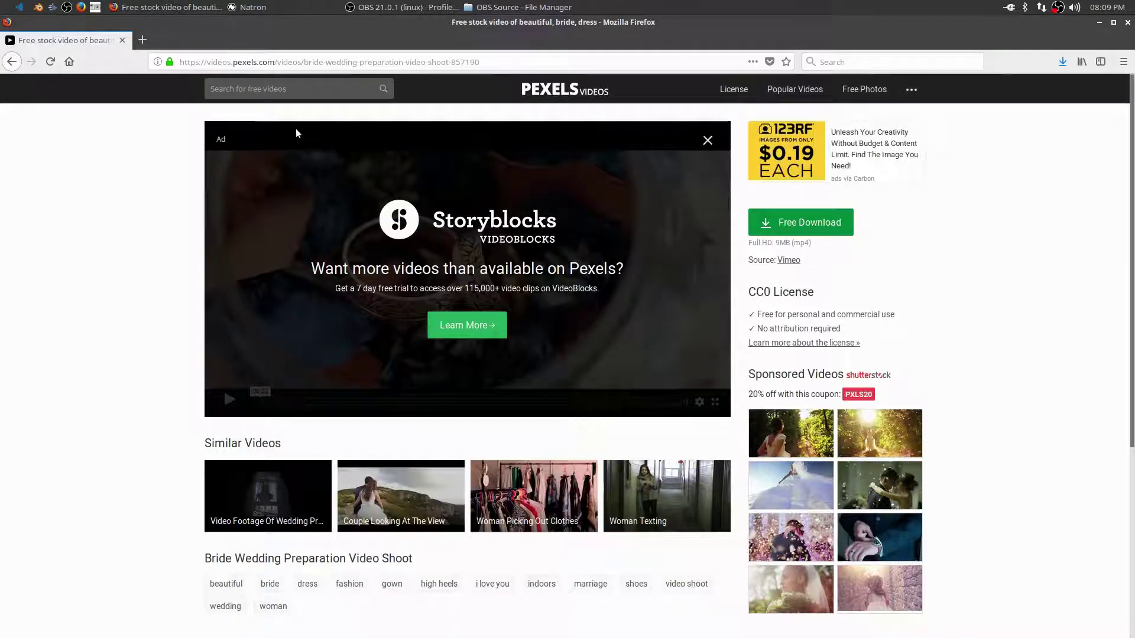
left_click(1098, 22)
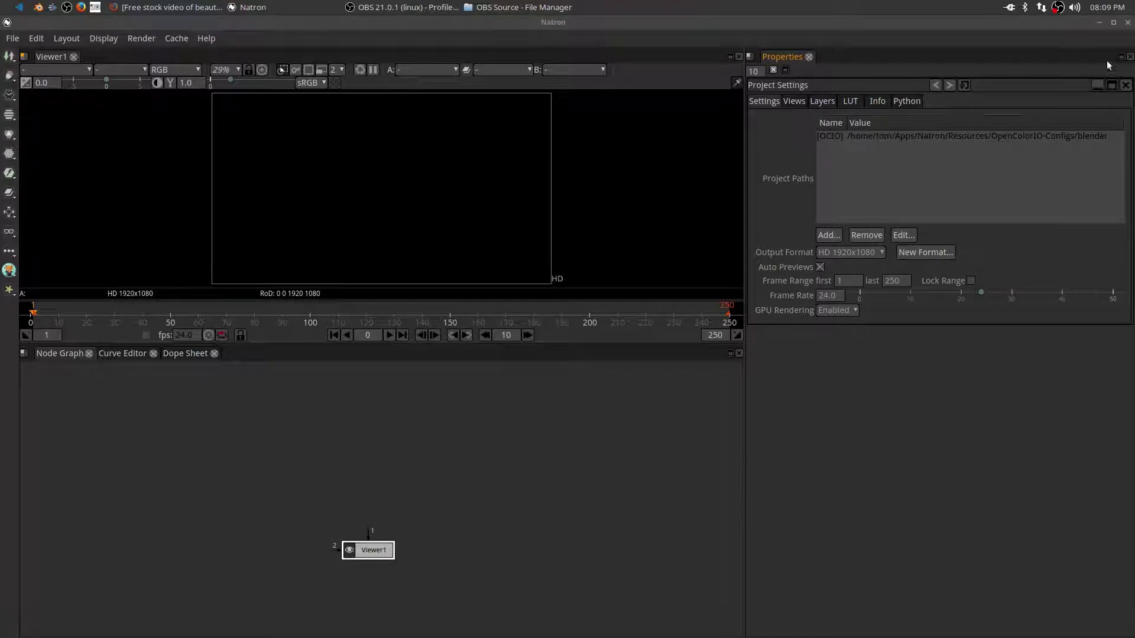
Place Natron beside File Manager and drag Downloads/wedding.mp4 into the Node Graph as Read1.
left_click_drag(977, 21, 7, 21)
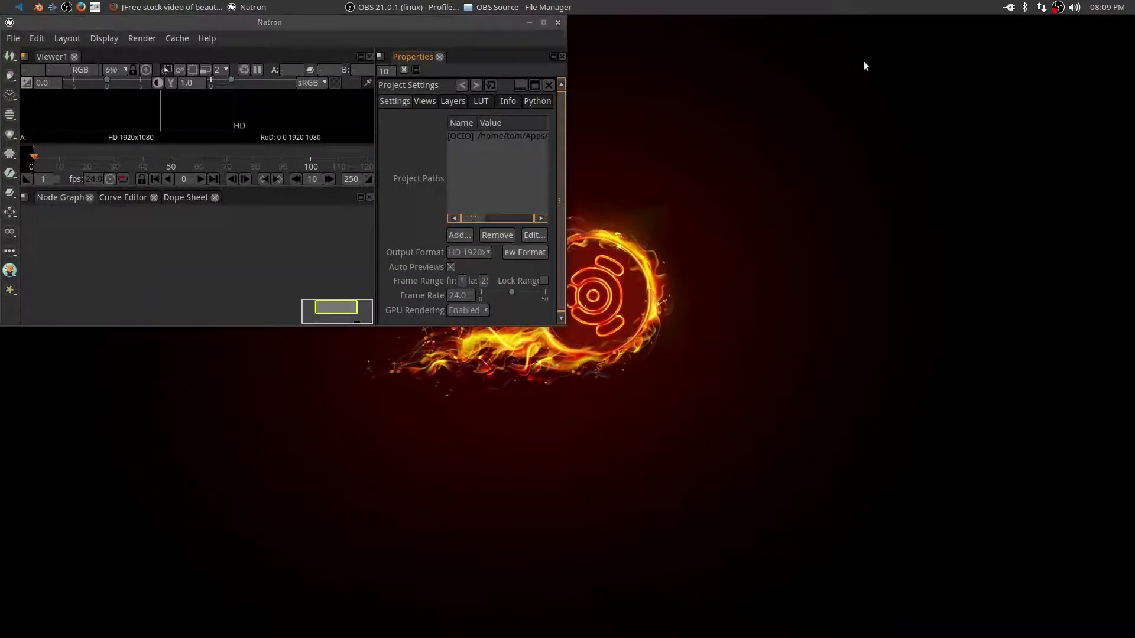
left_click_drag(399, 23, 1129, 17)
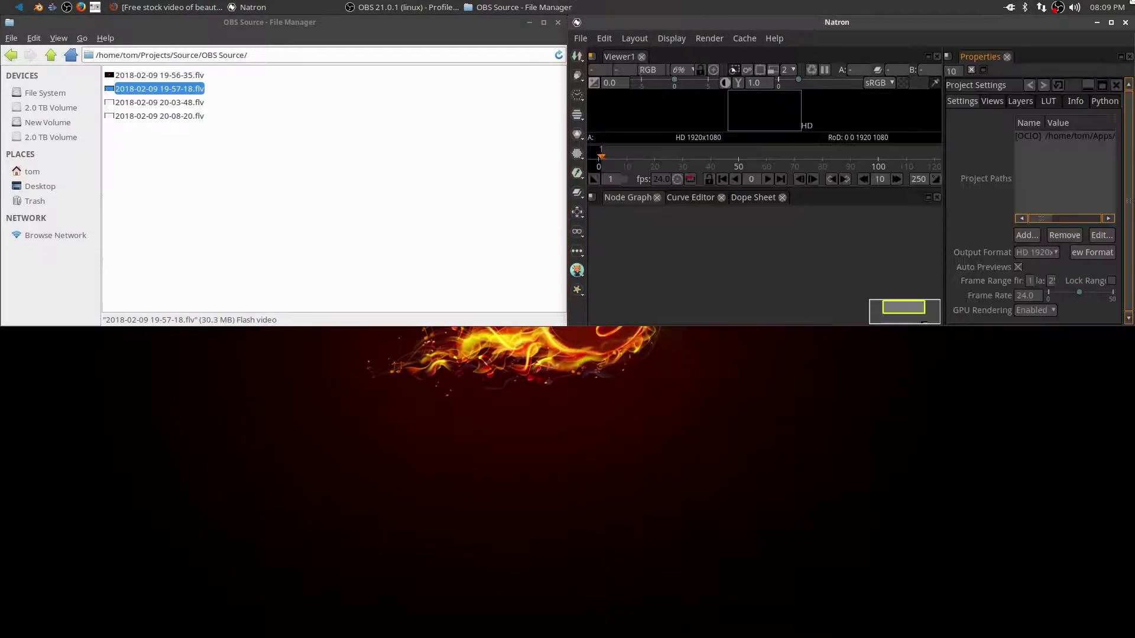
left_click(32, 172)
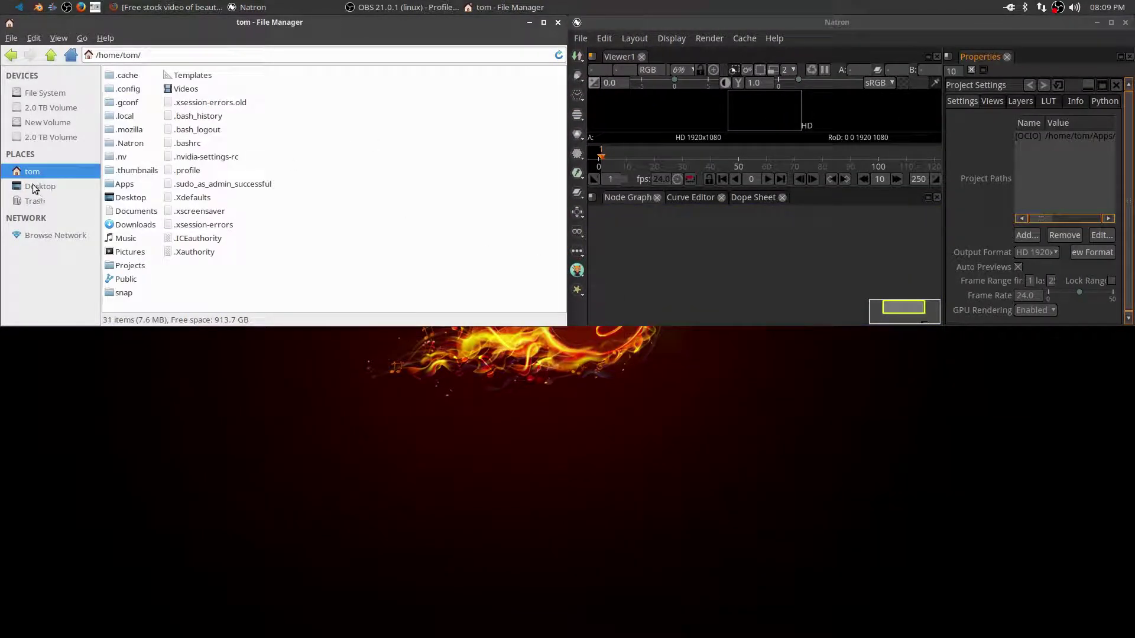
double_click(124, 225)
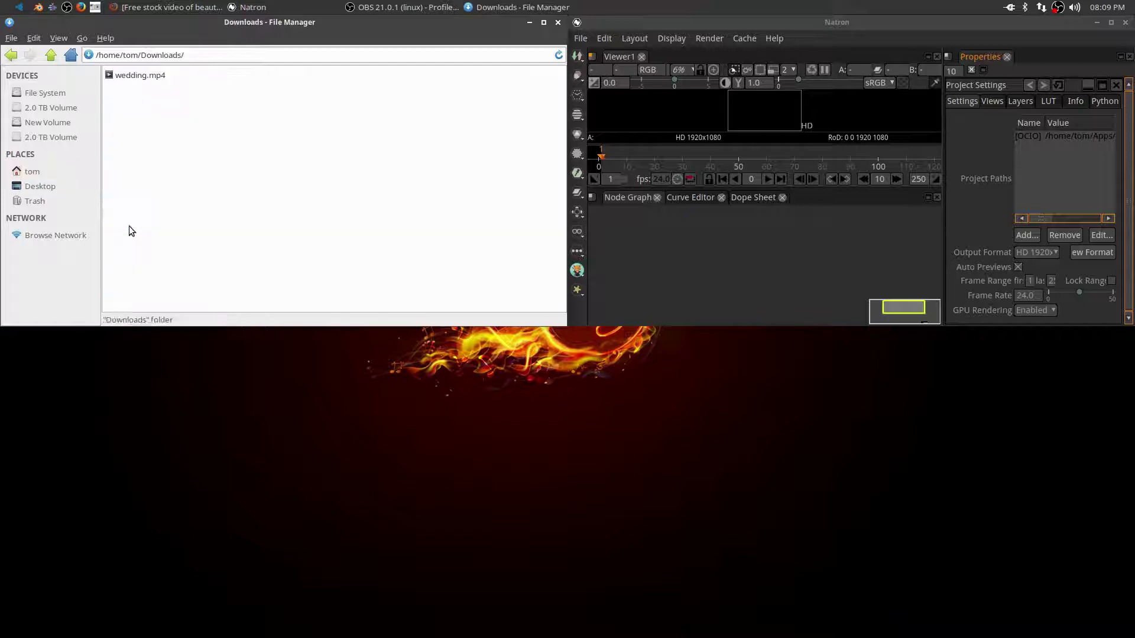
left_click(130, 77)
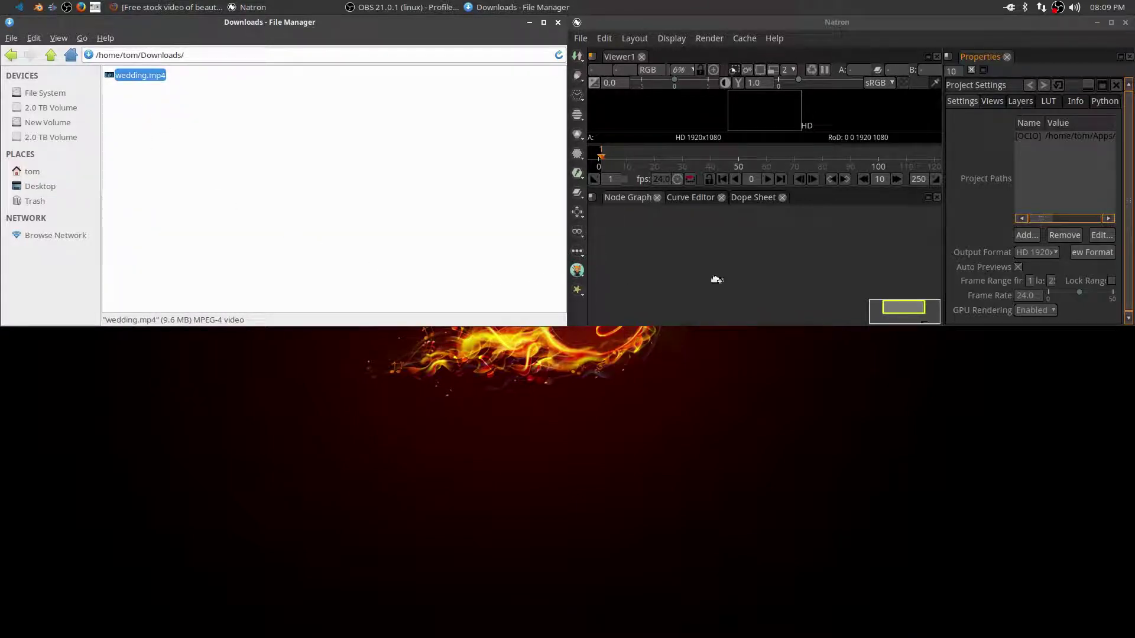
left_click_drag(831, 258, 832, 258)
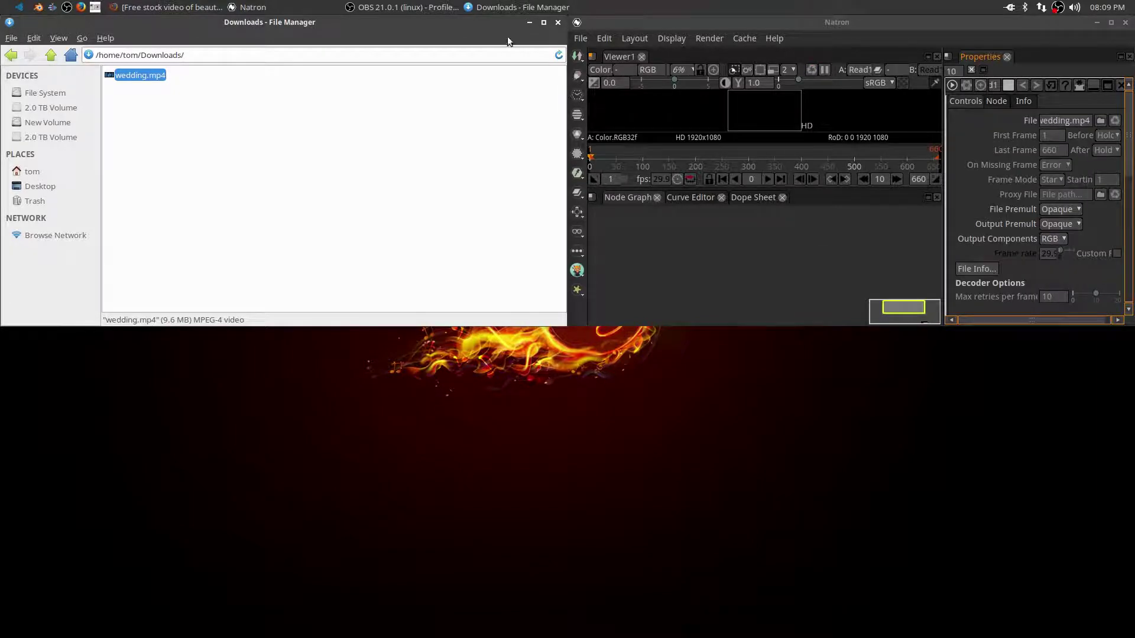
left_click(560, 23)
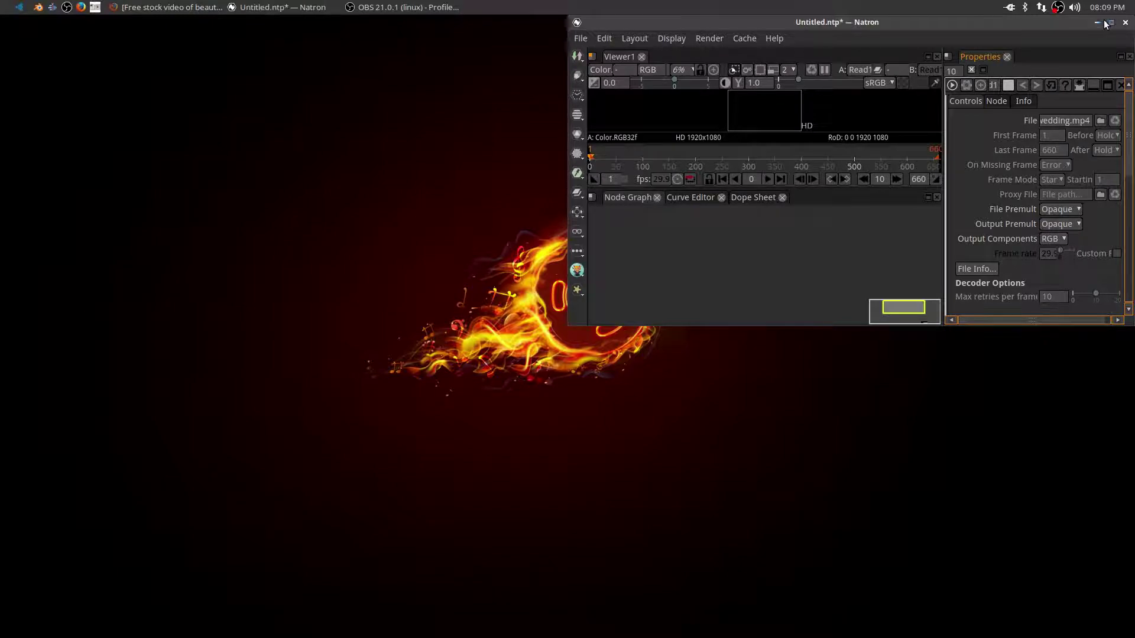
Maximize Natron, enlarge the viewer, and stack Read1 directly above Viewer1 in the node graph.
left_click_drag(1064, 24, 910, 1)
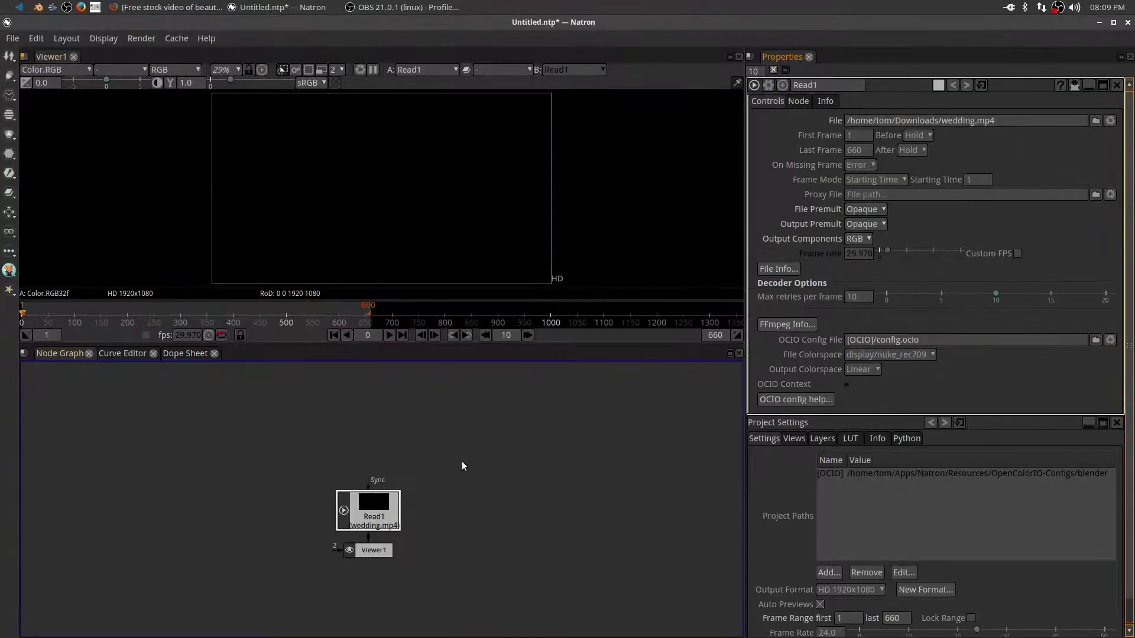
left_click_drag(365, 343, 367, 415)
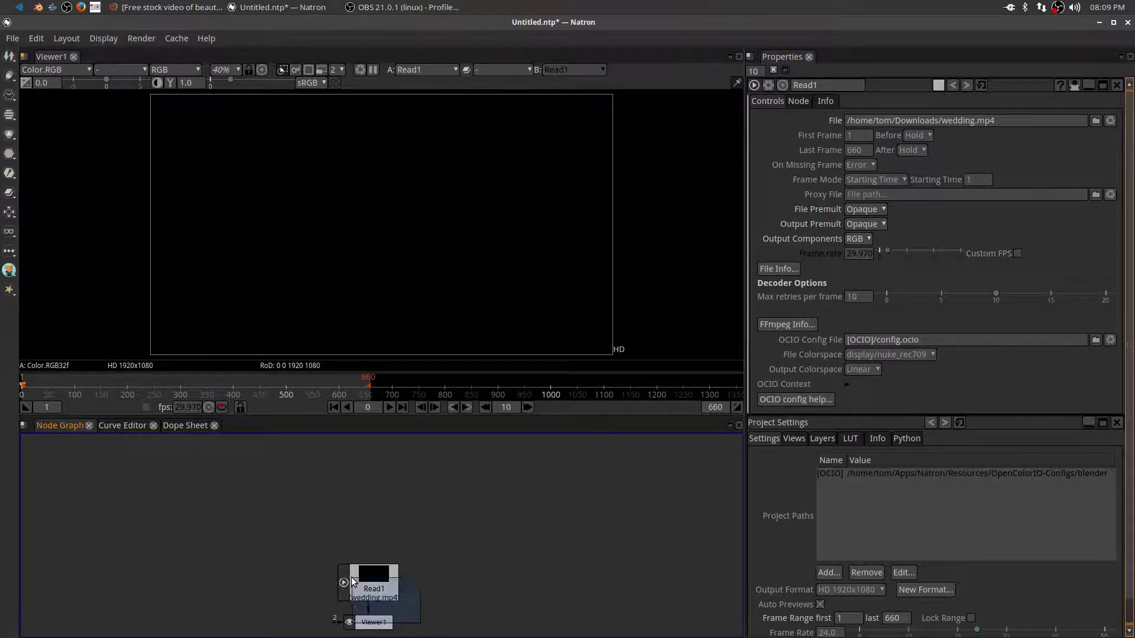
left_click_drag(365, 575, 365, 497)
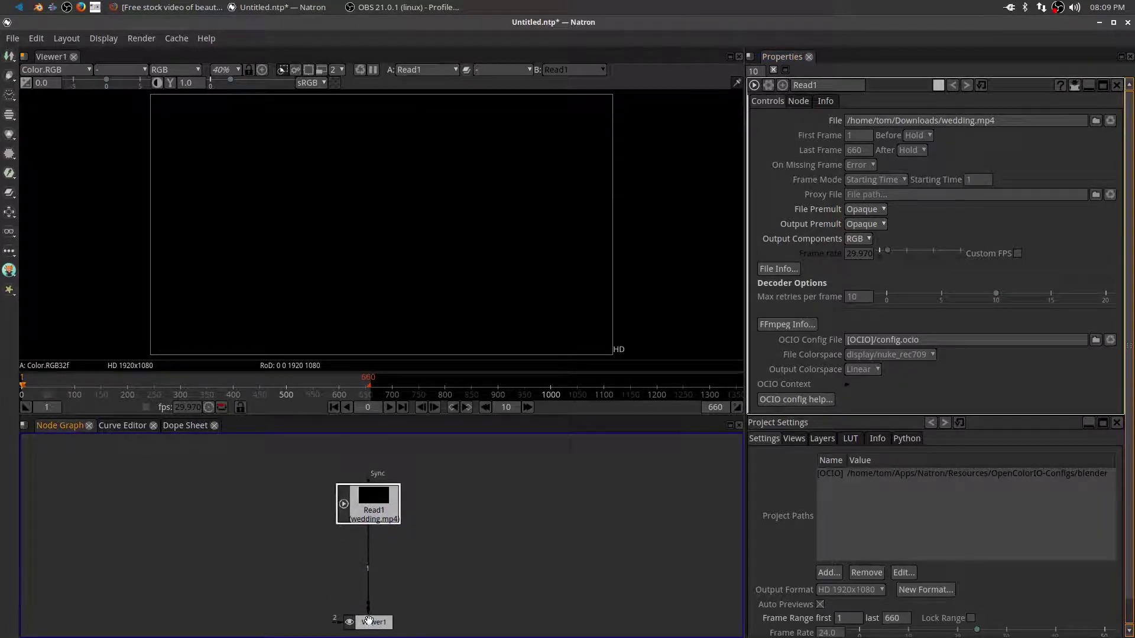
left_click_drag(368, 620, 368, 574)
scroll(495, 576, "up", 1)
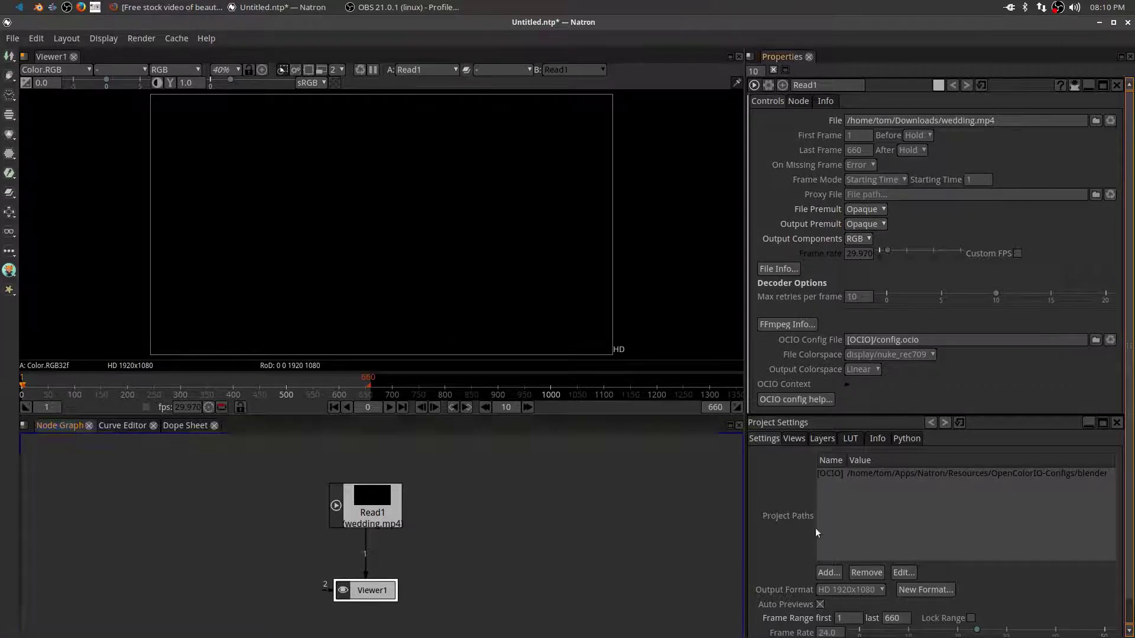
scroll(936, 534, "down", 2)
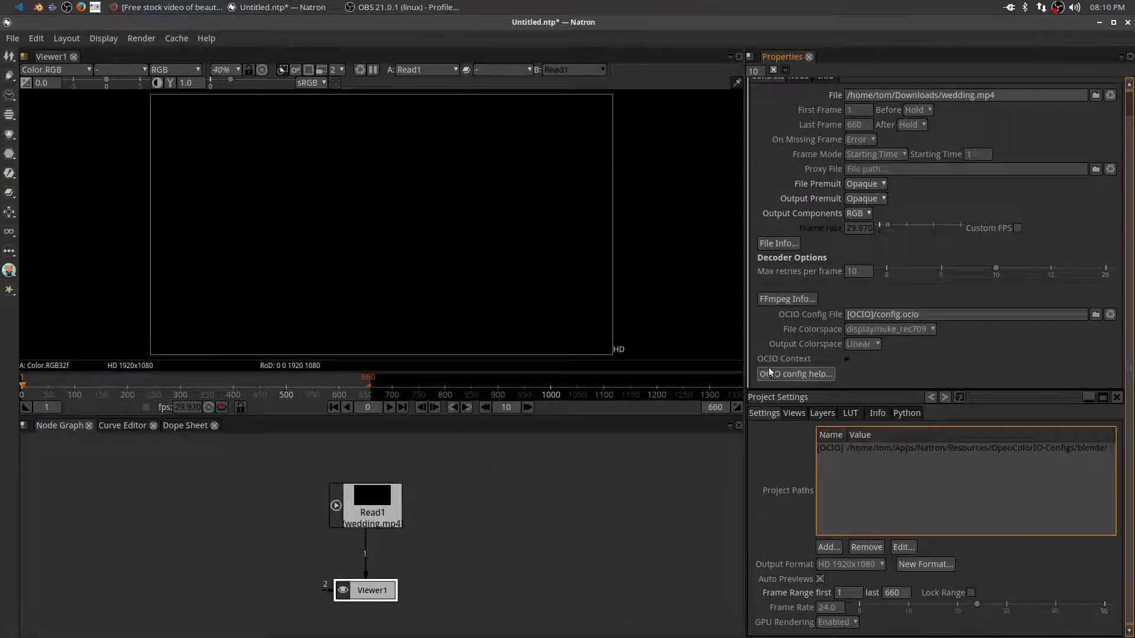
Set the project frame range to first frame 96 and last frame 142.
left_click(857, 592)
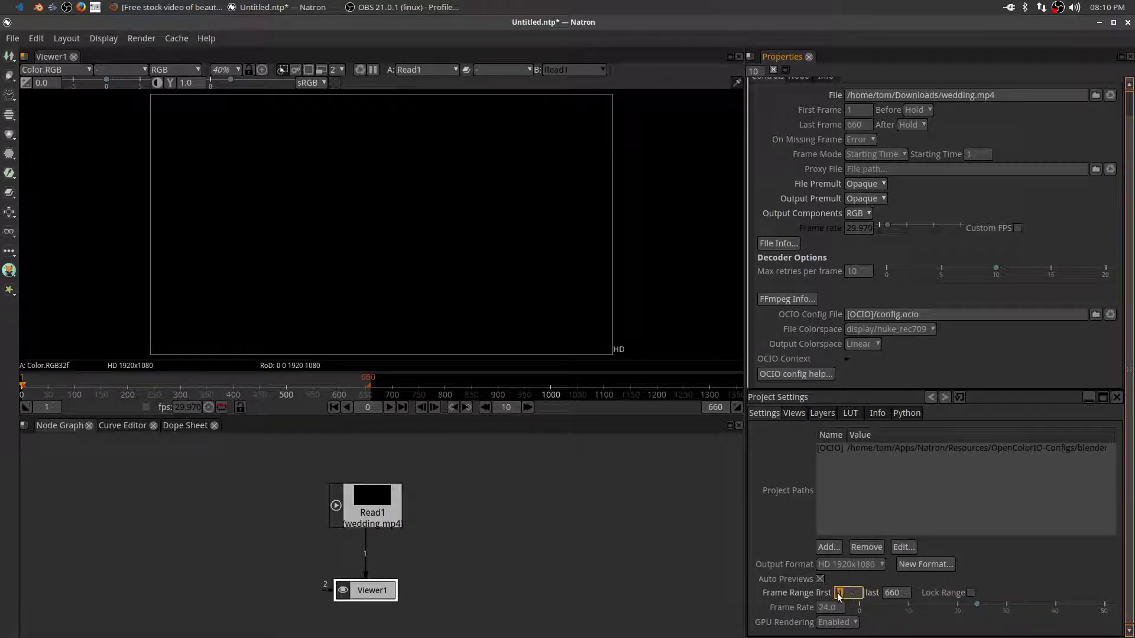
key("Return")
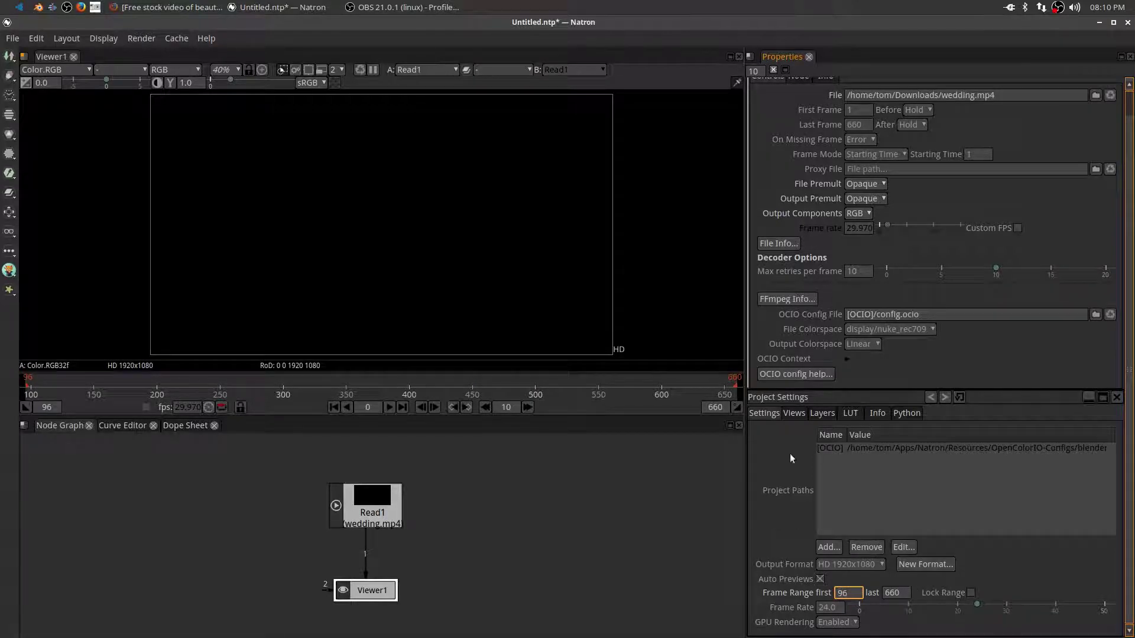
left_click(902, 591)
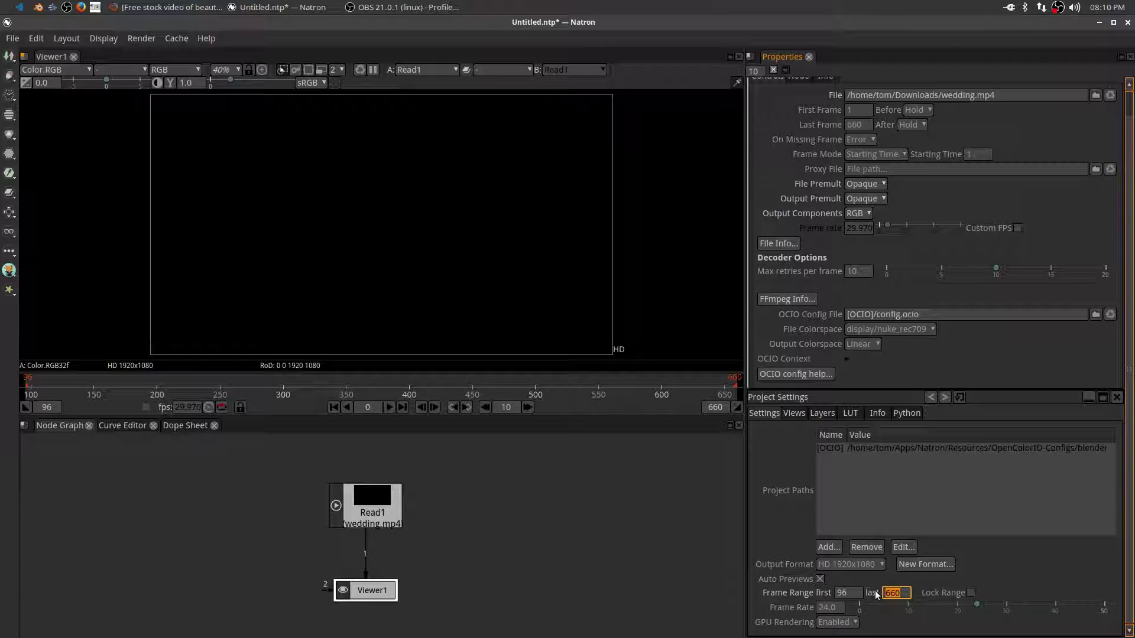
type("142")
key("Return")
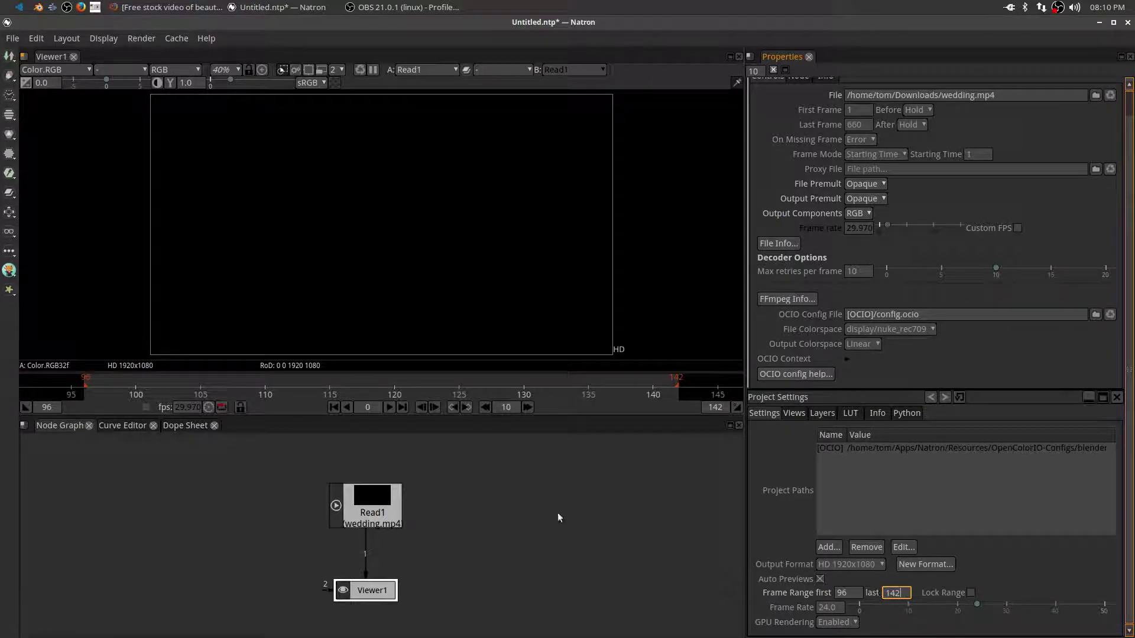
Play and stop the clip, then show frame 134 in the viewer.
left_click(389, 407)
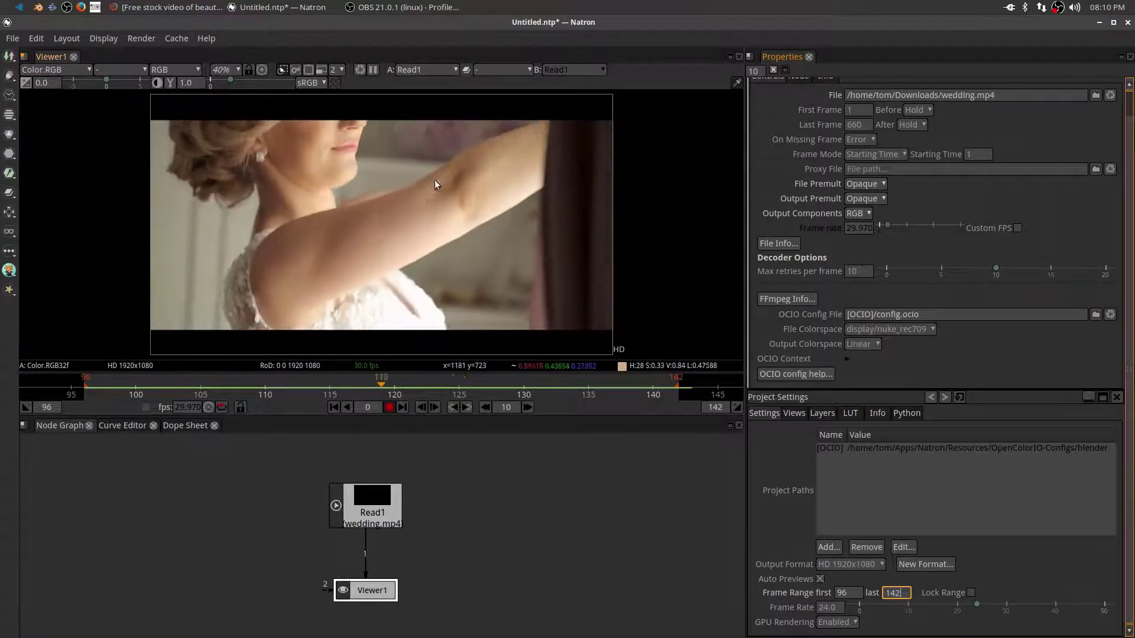
left_click(390, 408)
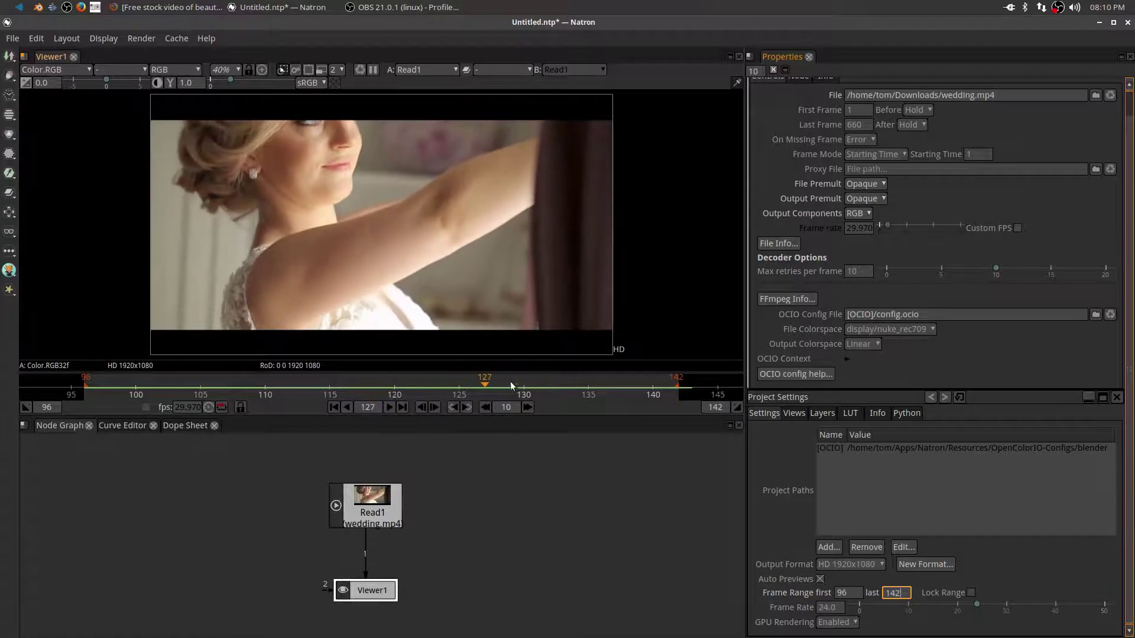
left_click(554, 385)
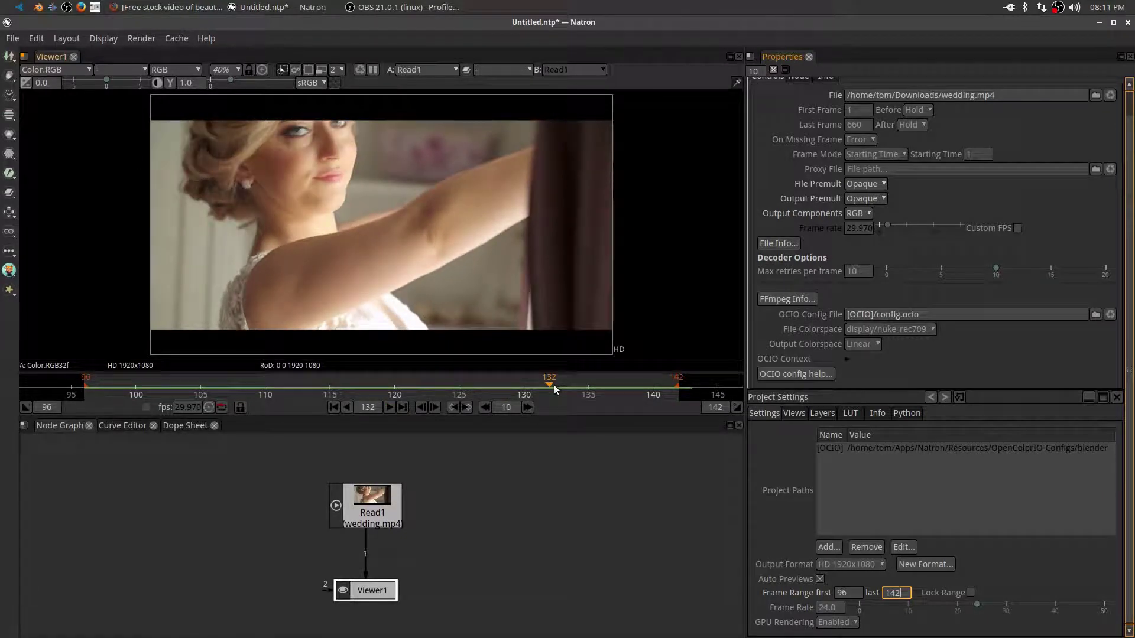
left_click(573, 386)
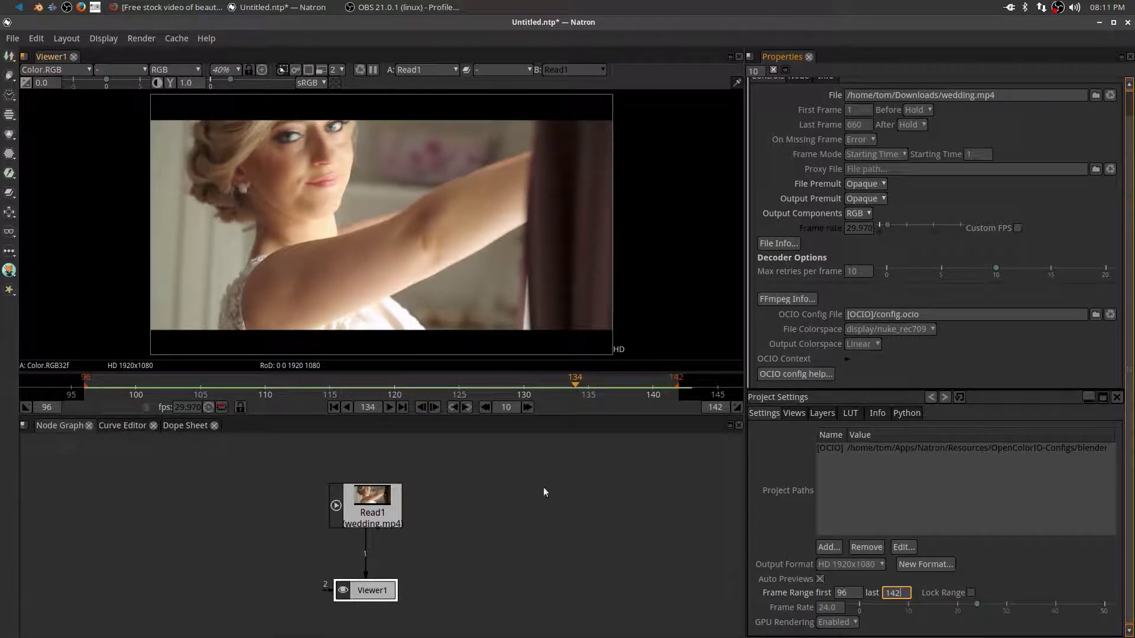
left_click(467, 484)
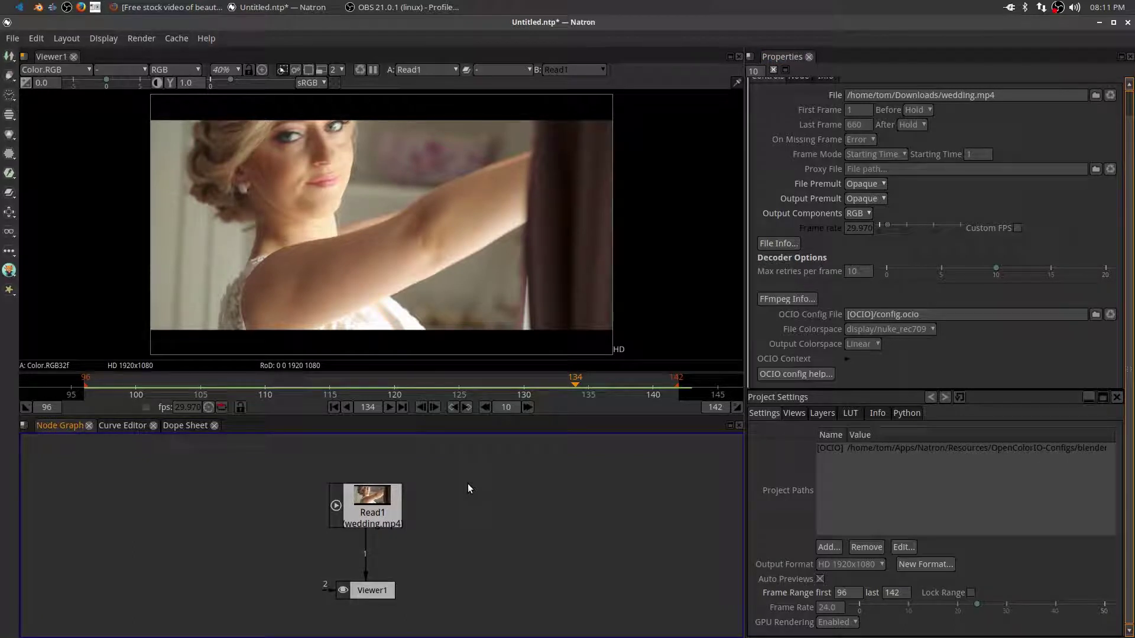
Add an OCIOLookTransform node from the 'lookt' node search.
key("Tab")
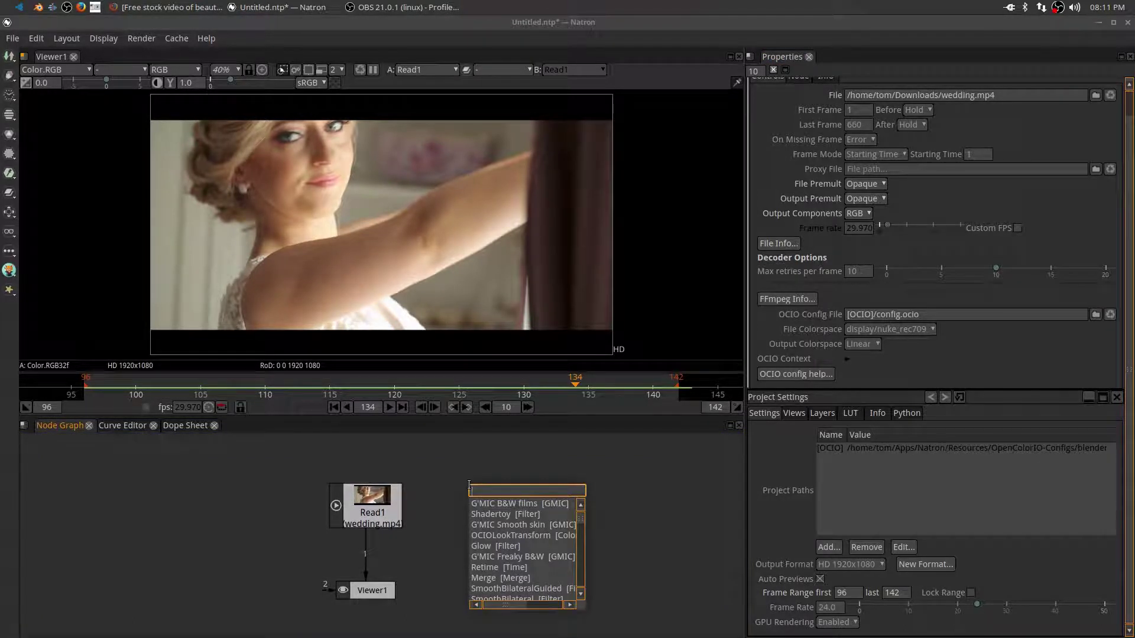
type("look")
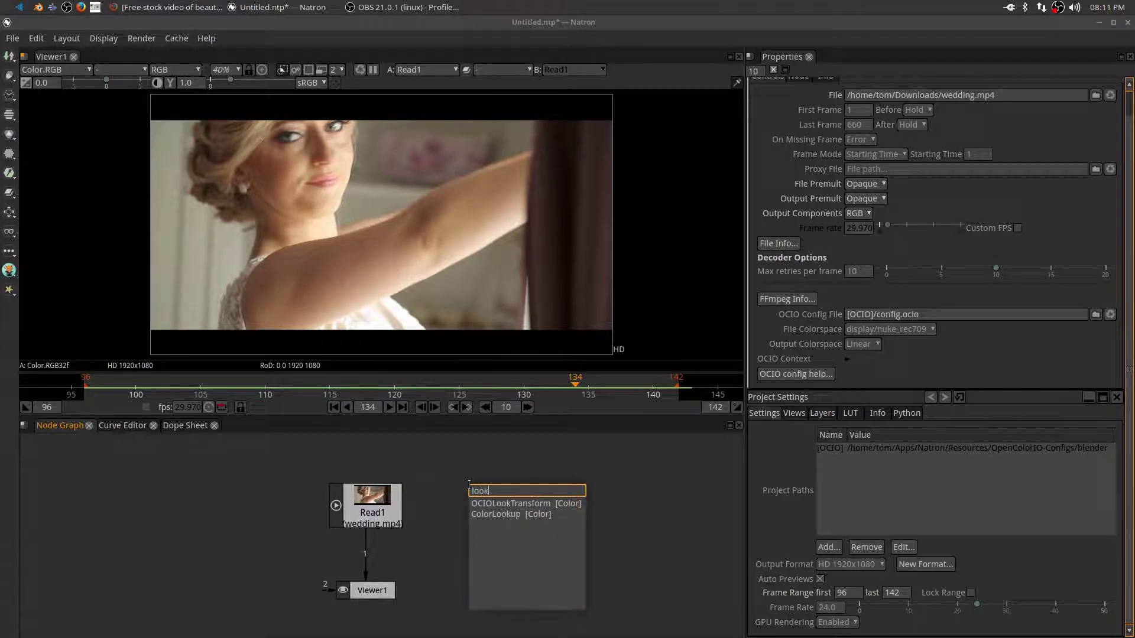
type("t")
left_click(490, 506)
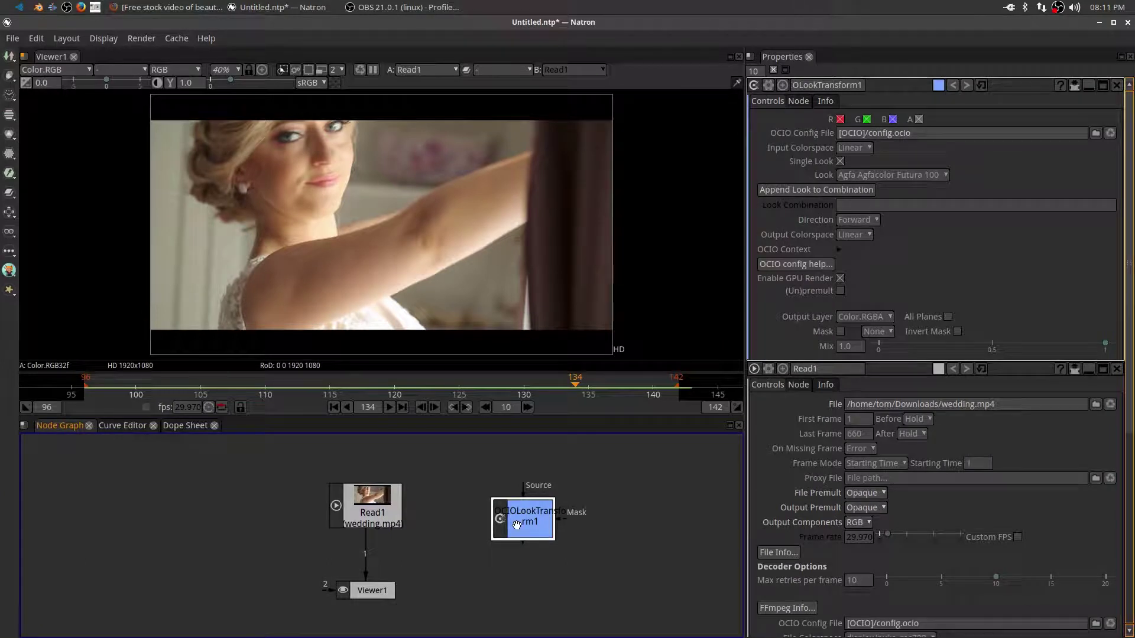
Wire Read1 into OCIOLookTransform1's Source and feed Viewer1 from the look node.
left_click_drag(515, 524, 444, 552)
left_click_drag(367, 500, 366, 469)
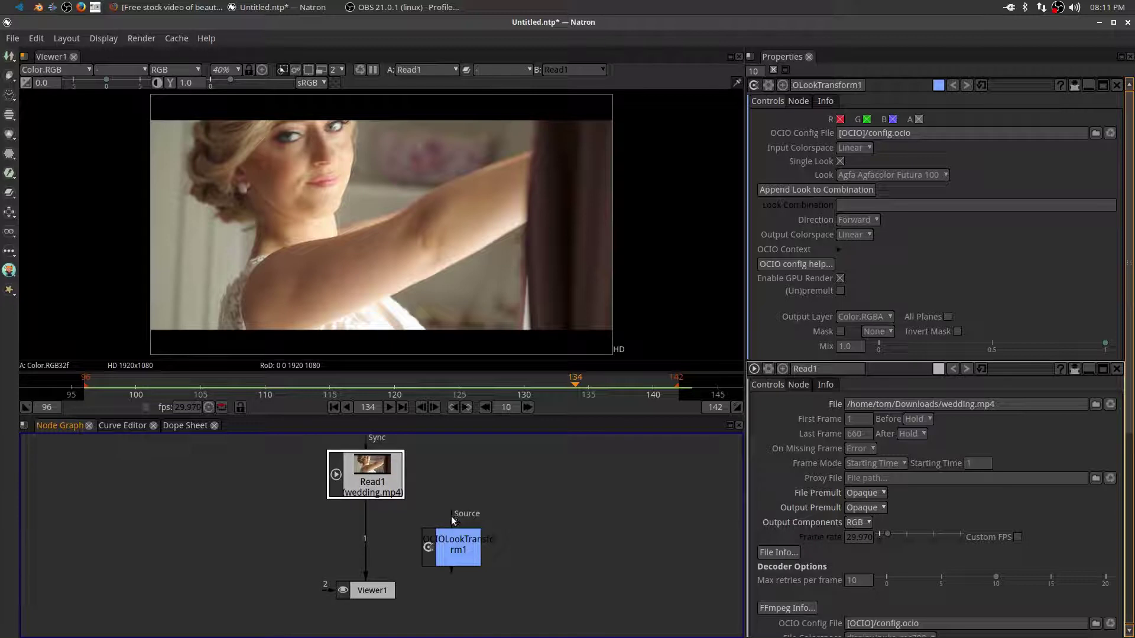
left_click_drag(452, 520, 356, 479)
left_click_drag(452, 550, 441, 535)
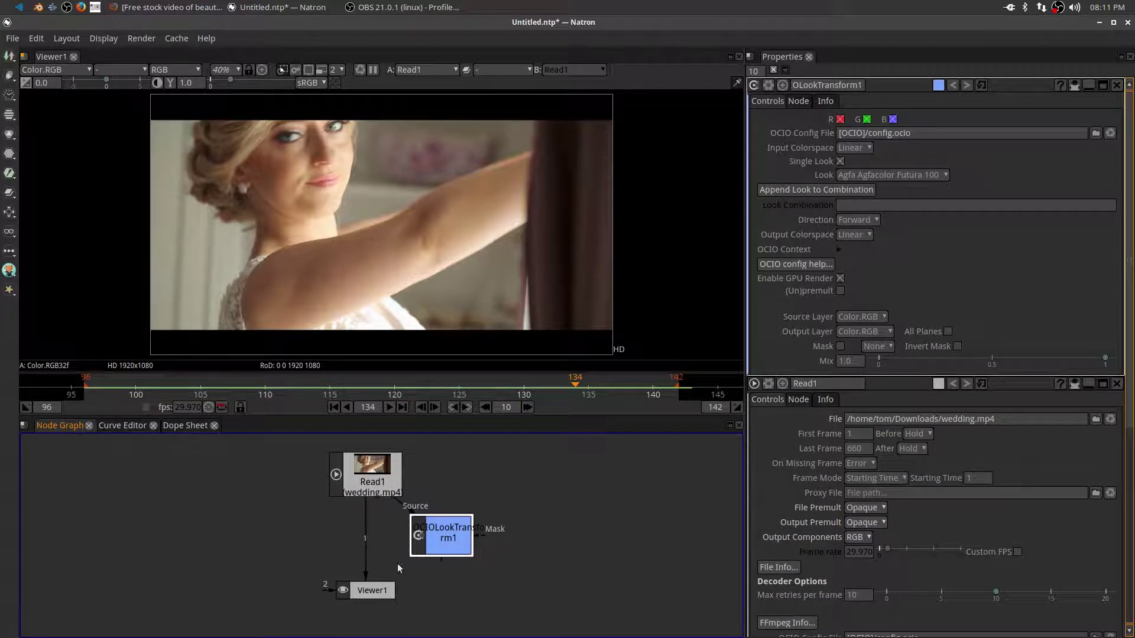
left_click_drag(366, 554, 374, 526)
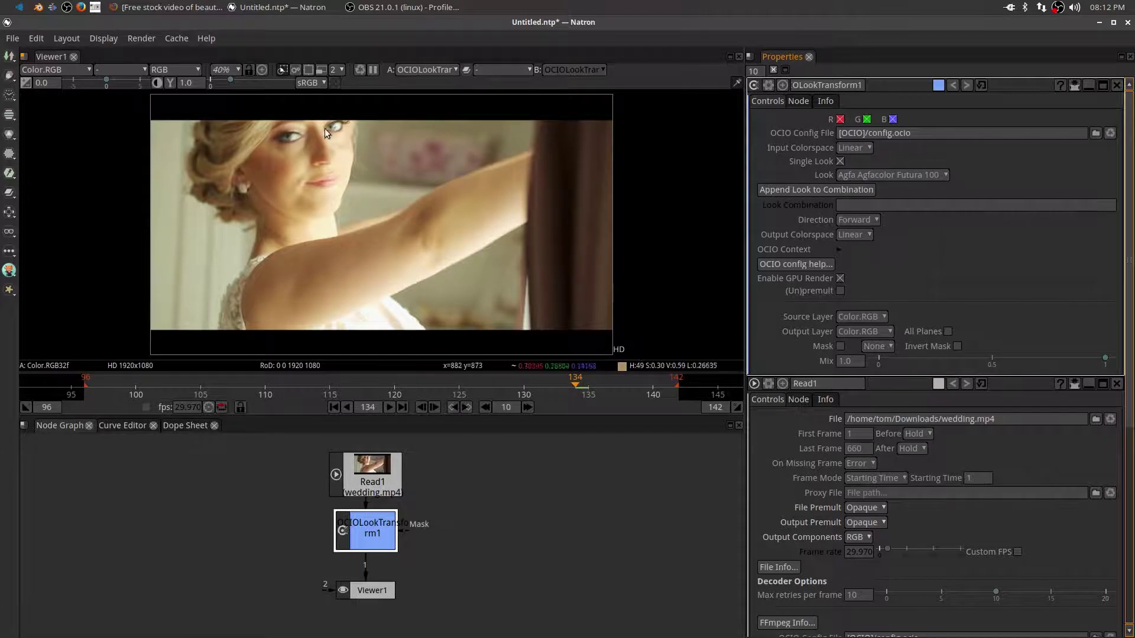
Try the Kodak Ektachrome 400X and Agfa Agfacolor Futura 400 looks on the clip.
left_click(942, 177)
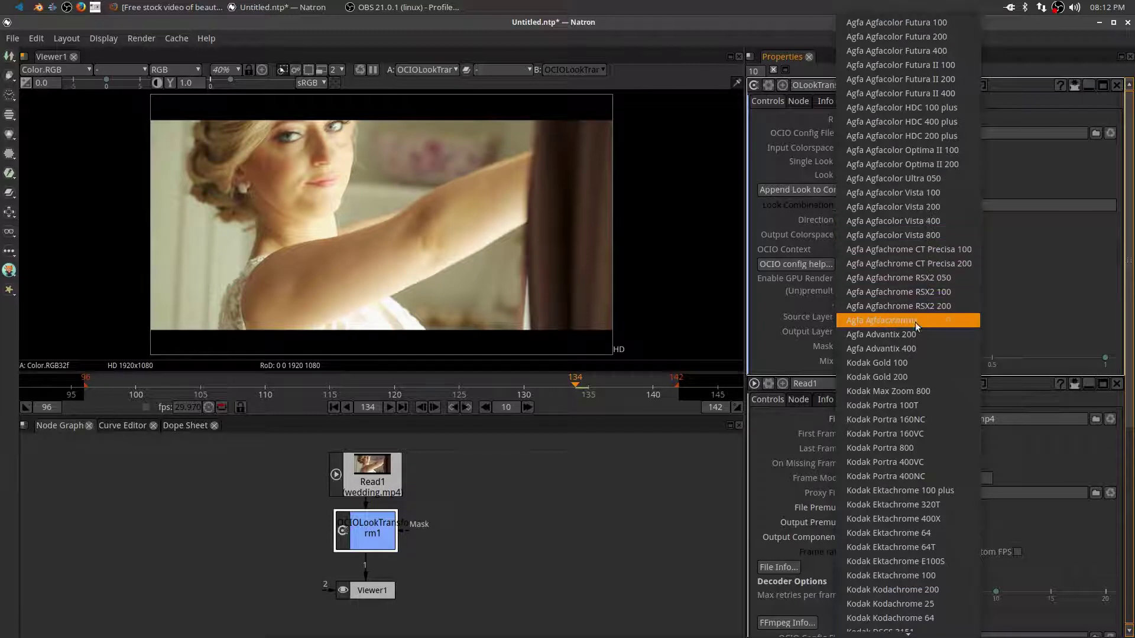
left_click(909, 519)
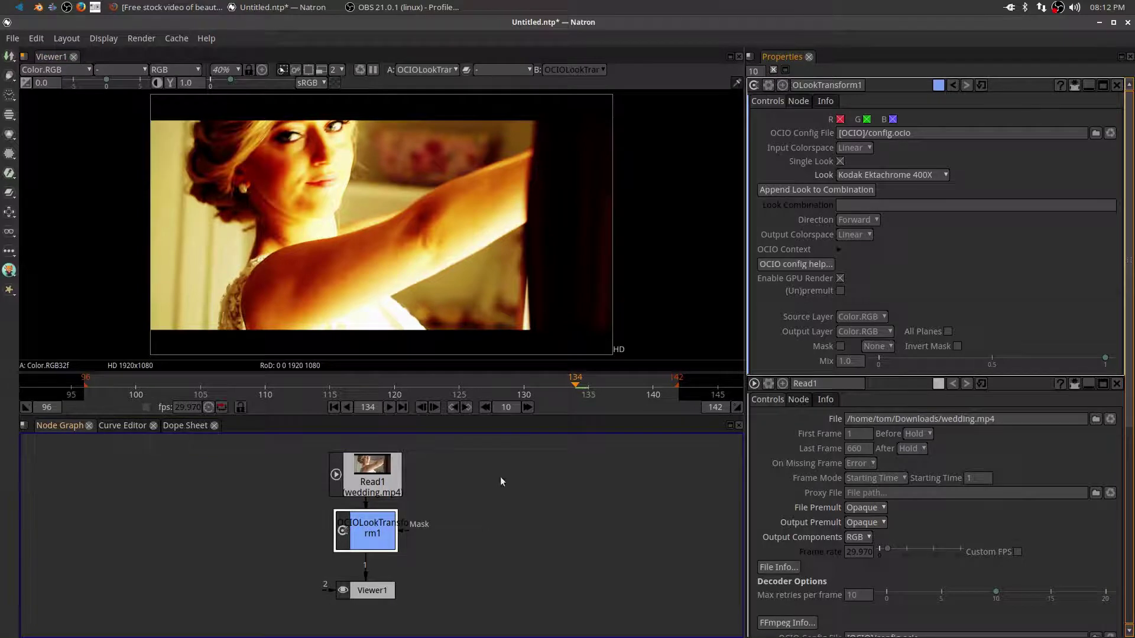
left_click(388, 409)
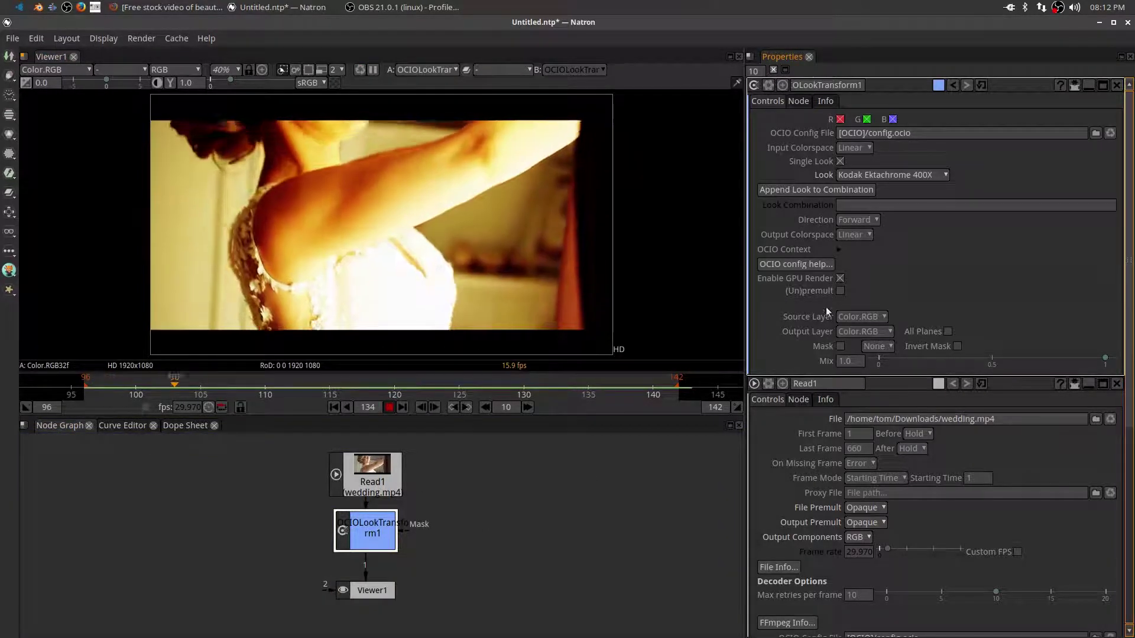
left_click(892, 174)
left_click(932, 72)
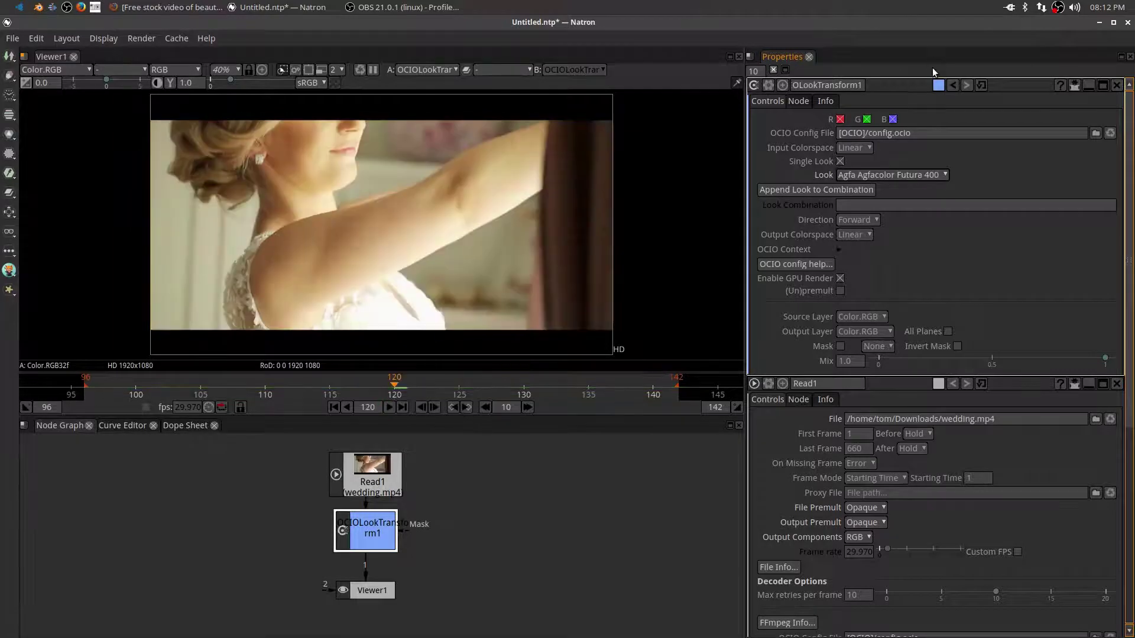
Settle on the Fujifilm F-400 look and play the graded clip back.
left_click(945, 175)
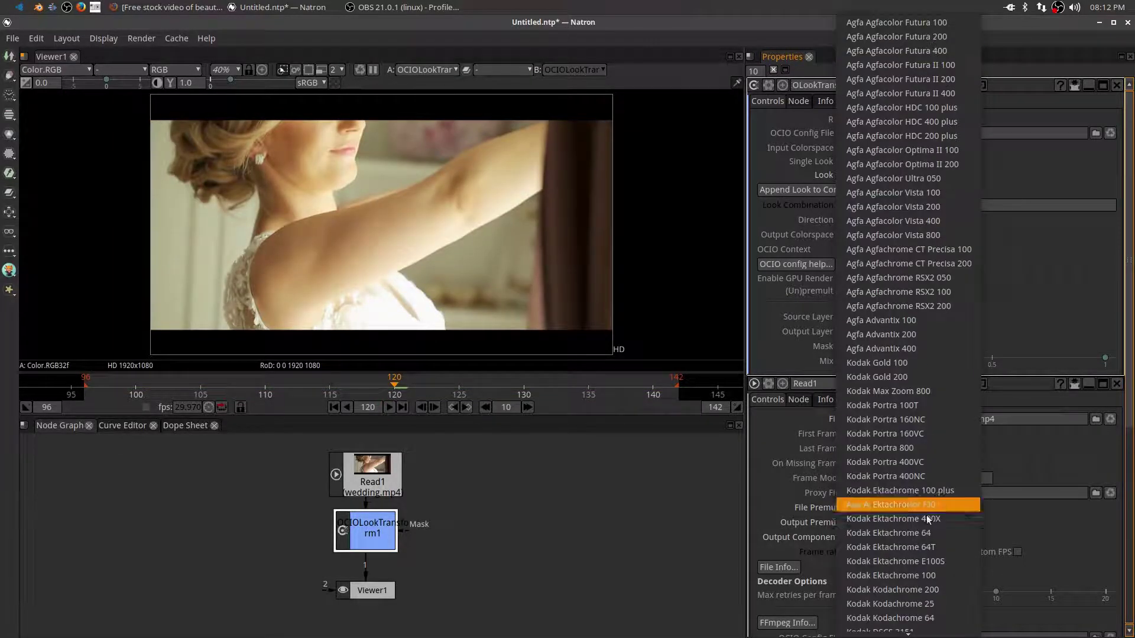
key("Up")
key("Up")
key("Up")
key("Up")
key("Up")
key("Up")
key("Up")
key("Up")
key("Up")
key("Up")
key("Up")
key("Up")
key("Up")
key("Up")
key("Up")
key("Up")
key("Up")
key("Up")
scroll(878, 488, "down", 2)
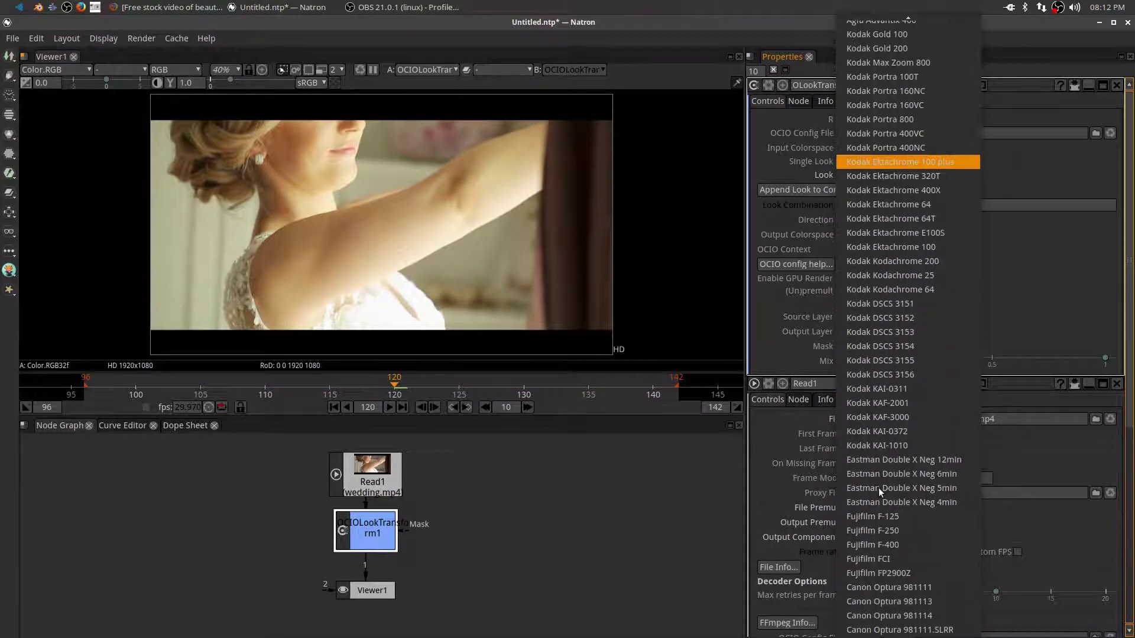
left_click(874, 543)
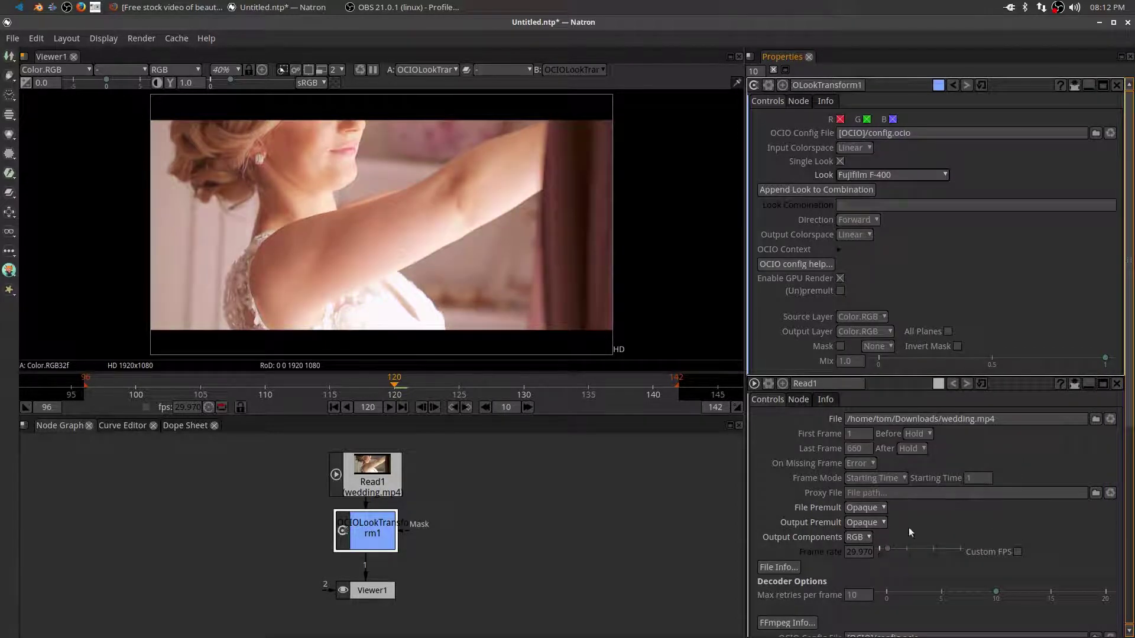
left_click(388, 408)
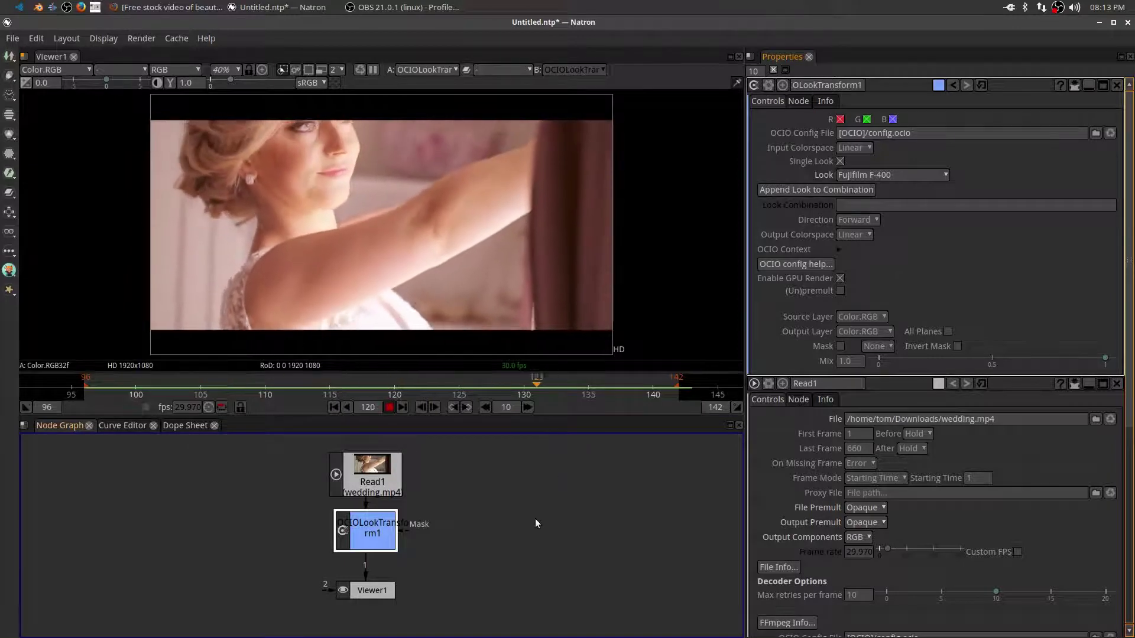
key("k")
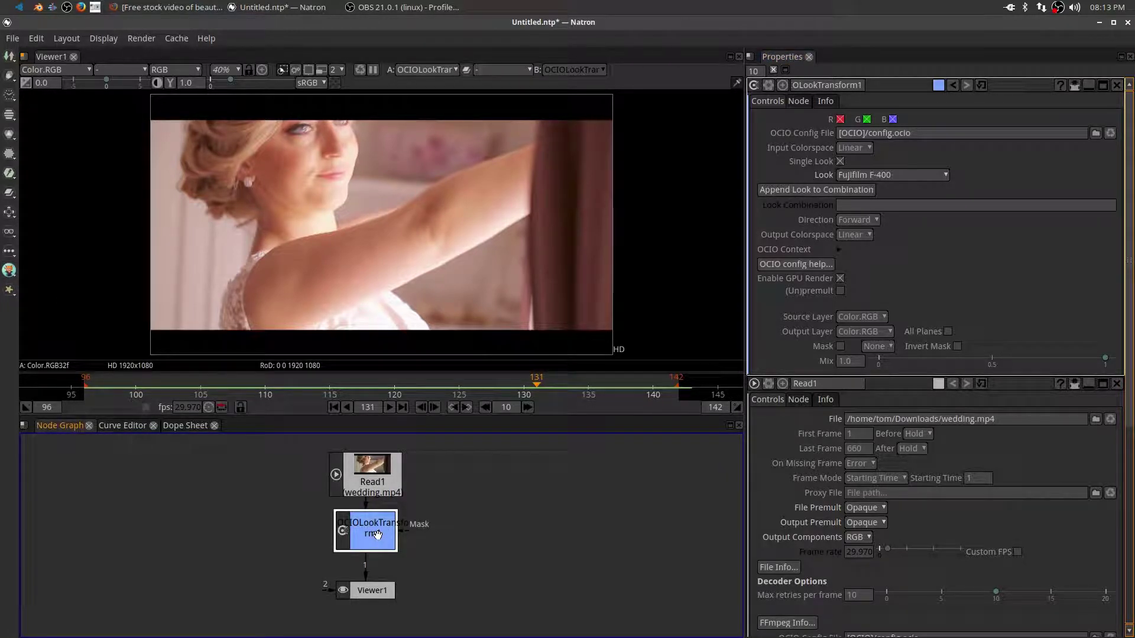
Delete OCIOLookTransform1 and add a G'MIC BW films node after Read1.
key("Delete")
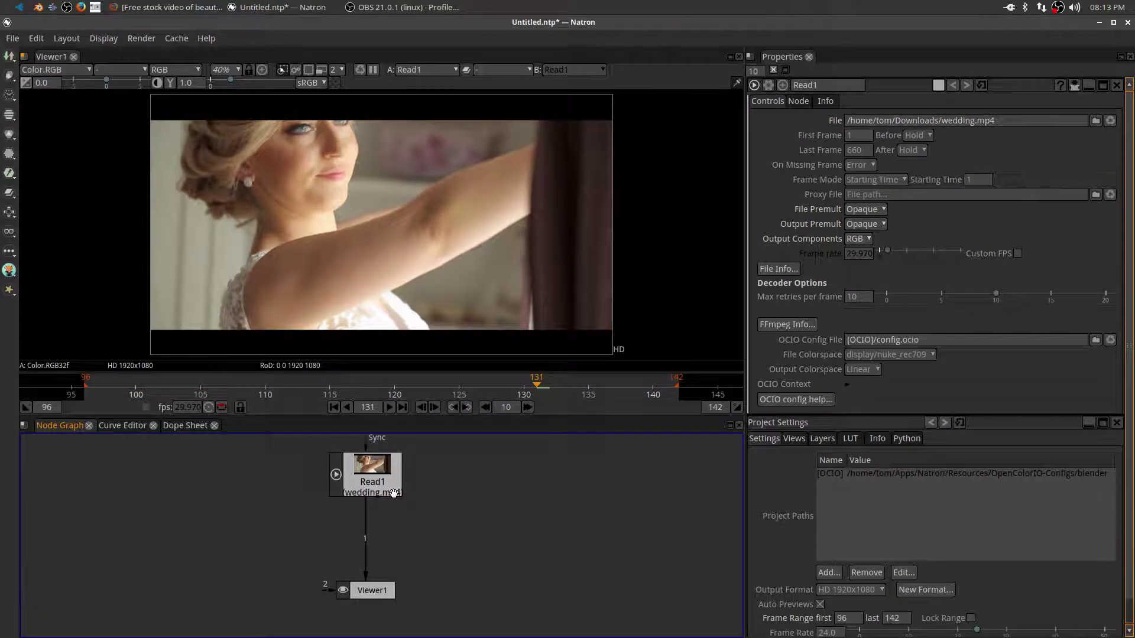
left_click(384, 482)
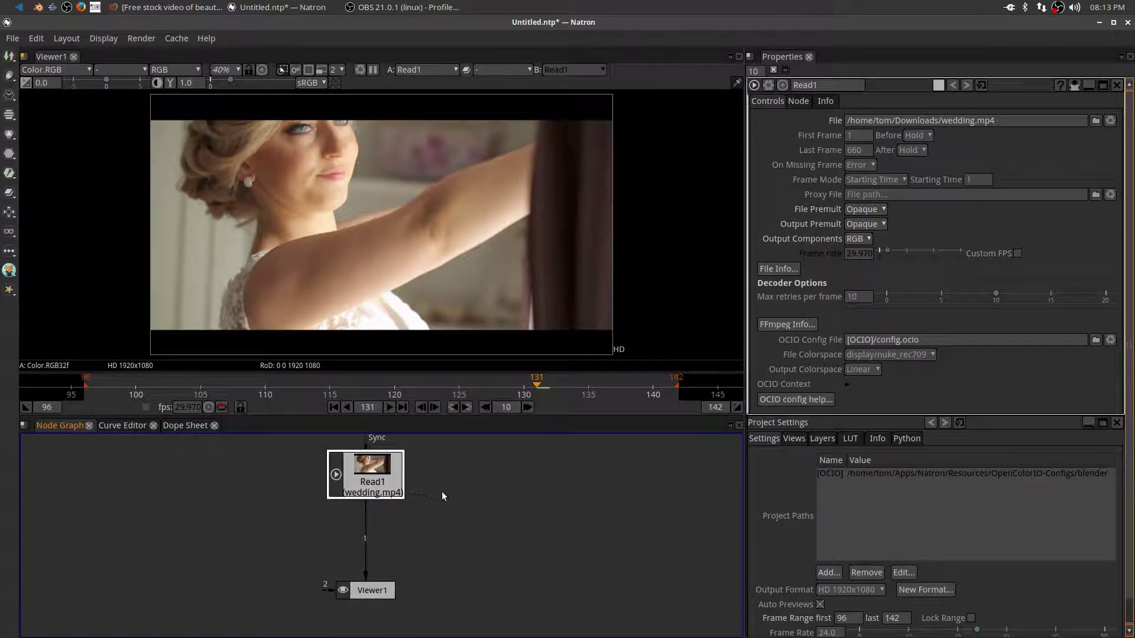
left_click(10, 272)
mouse_move(41, 275)
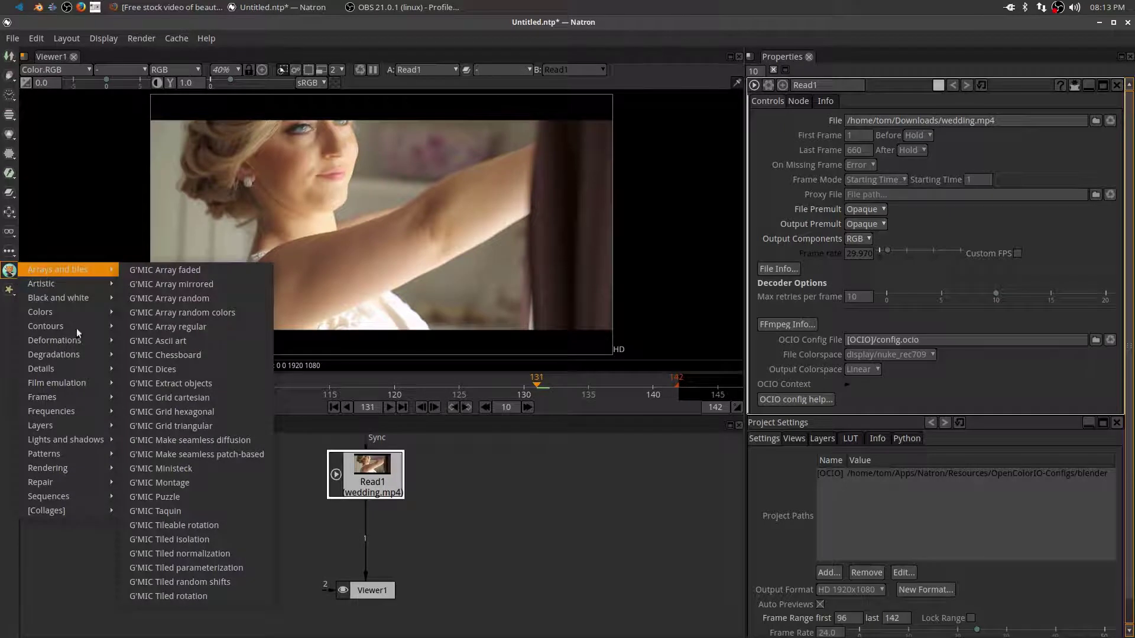
mouse_move(63, 385)
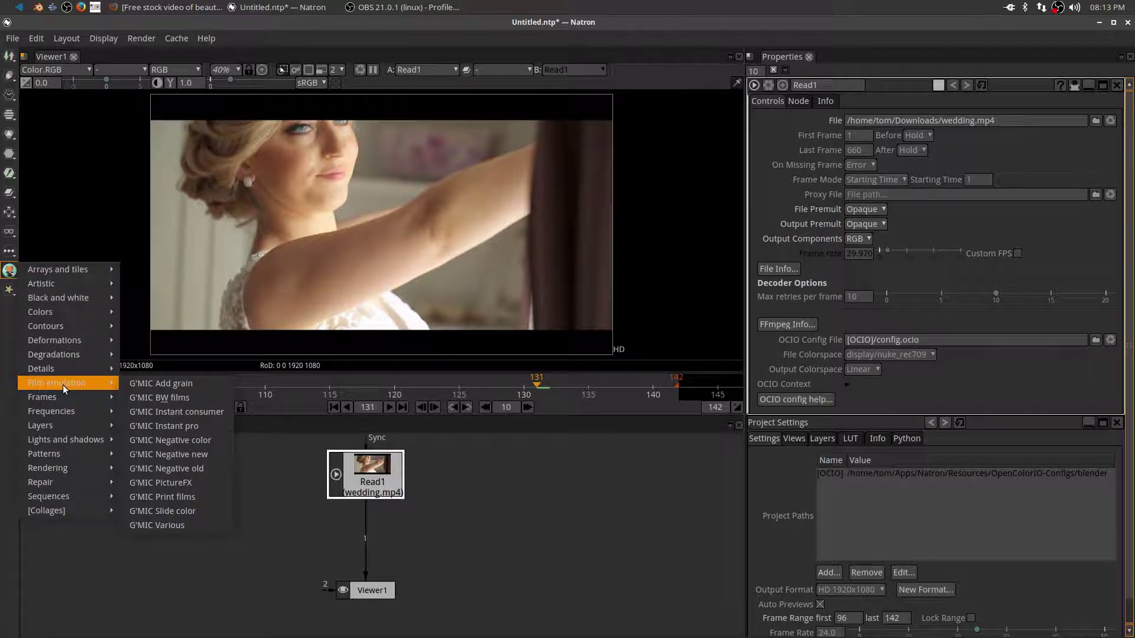
left_click(154, 398)
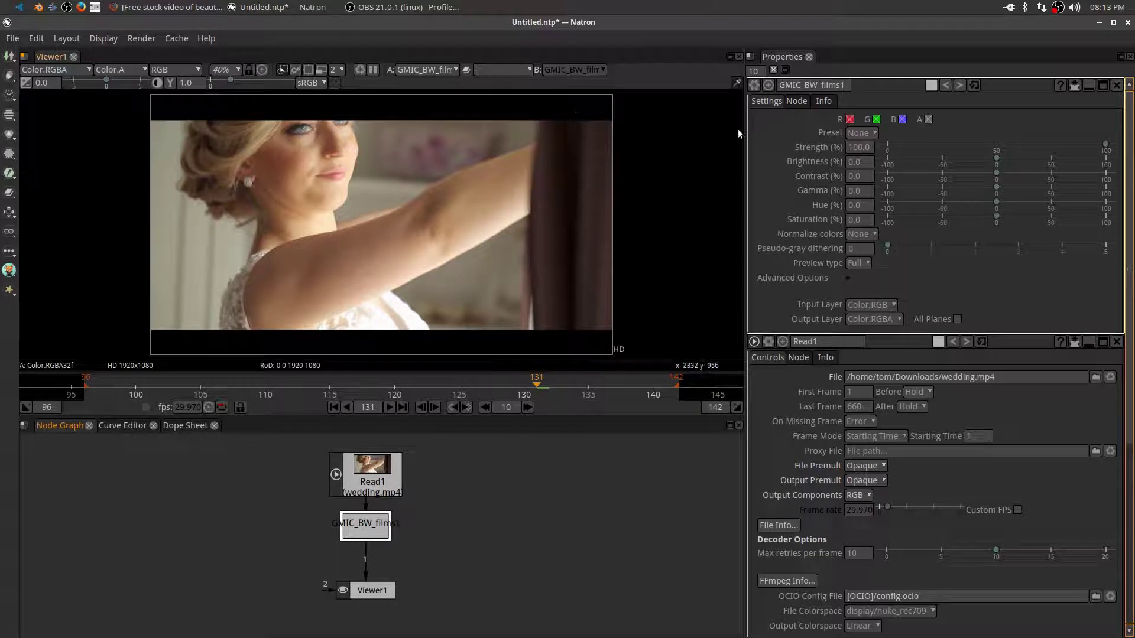
Try Kodak T-Max 3200 and Polaroid 667 presets, settle on Agfa APX 100, and play.
left_click(874, 134)
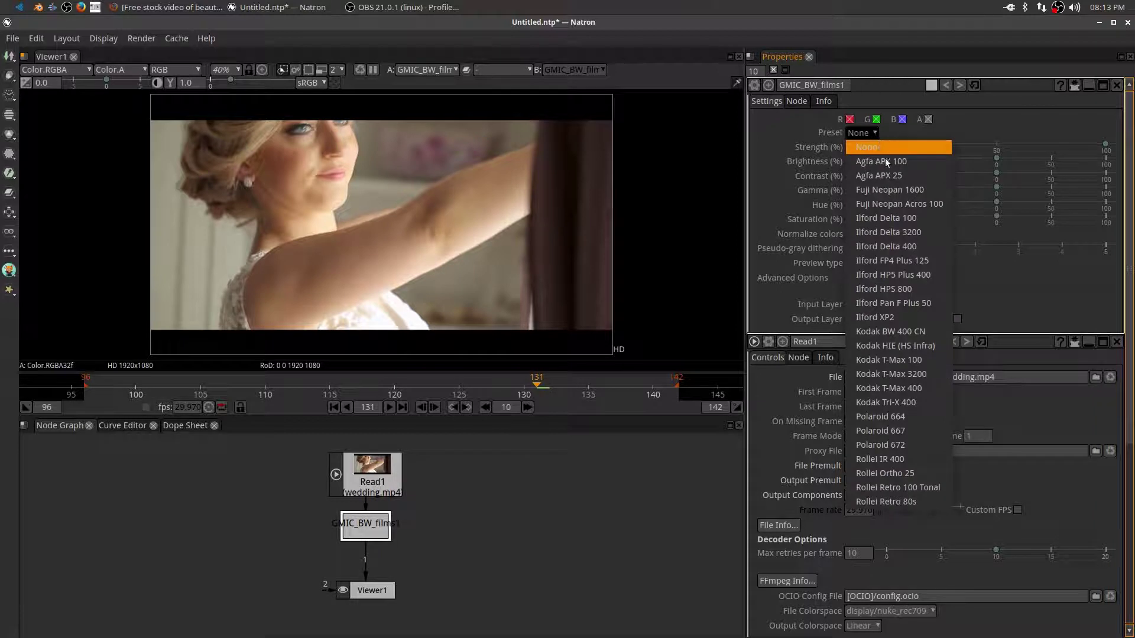
left_click(896, 374)
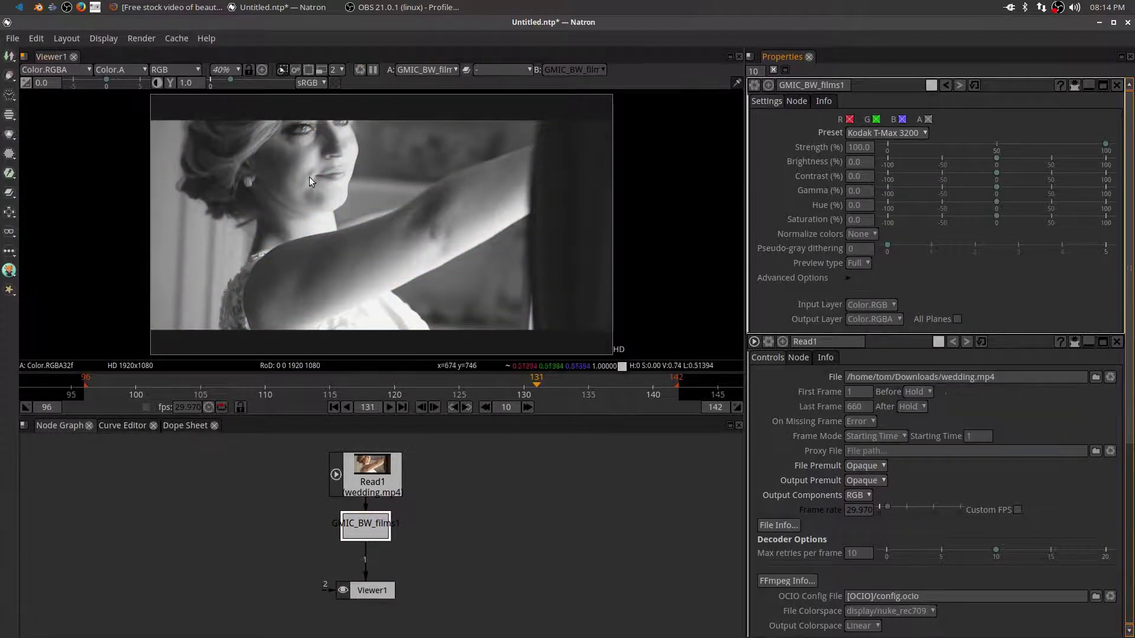
left_click(925, 135)
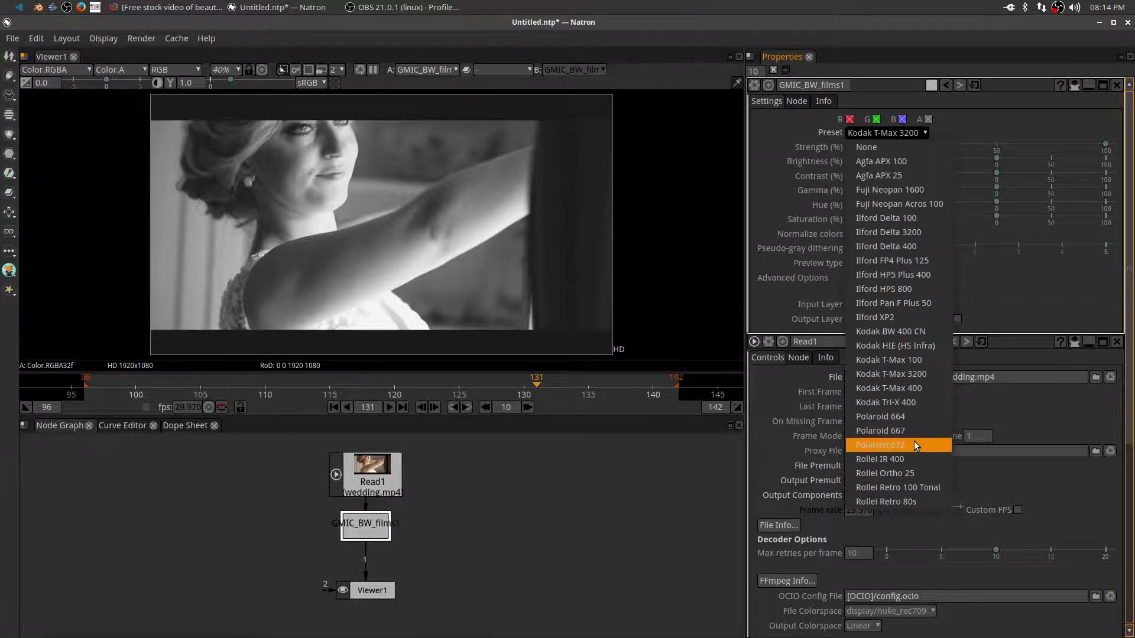
left_click(913, 431)
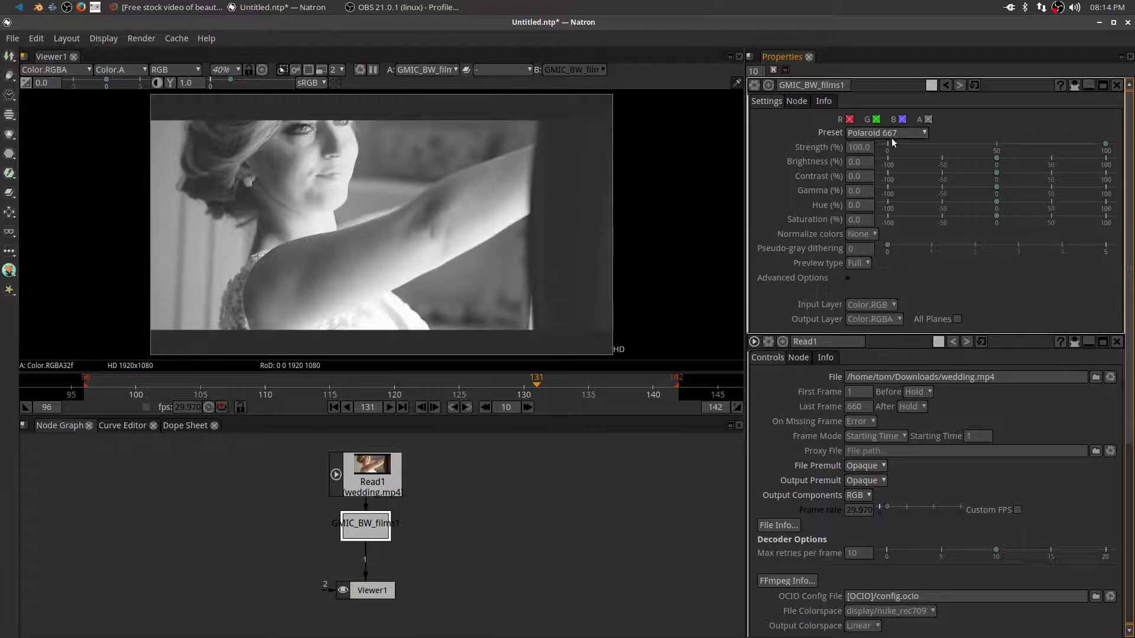
left_click(891, 137)
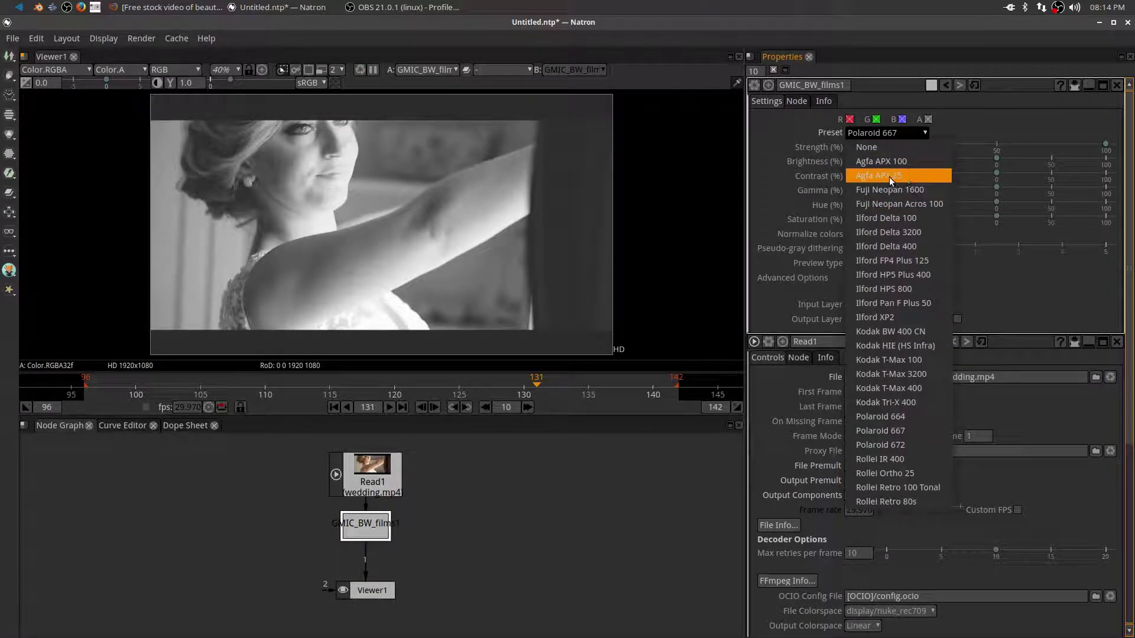
left_click(892, 159)
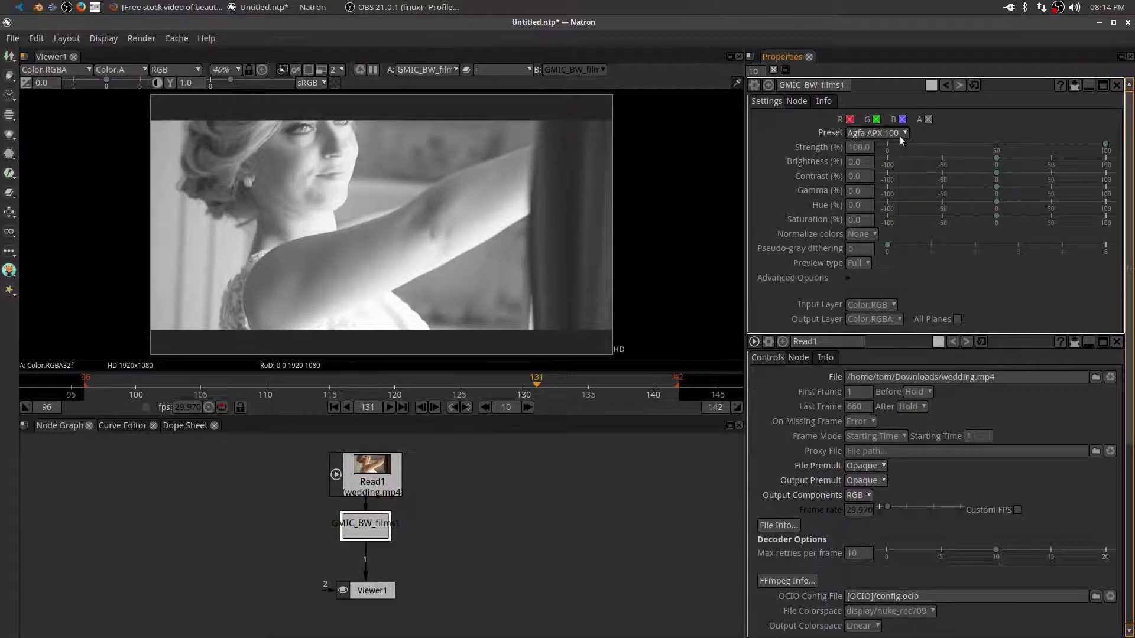
left_click(390, 408)
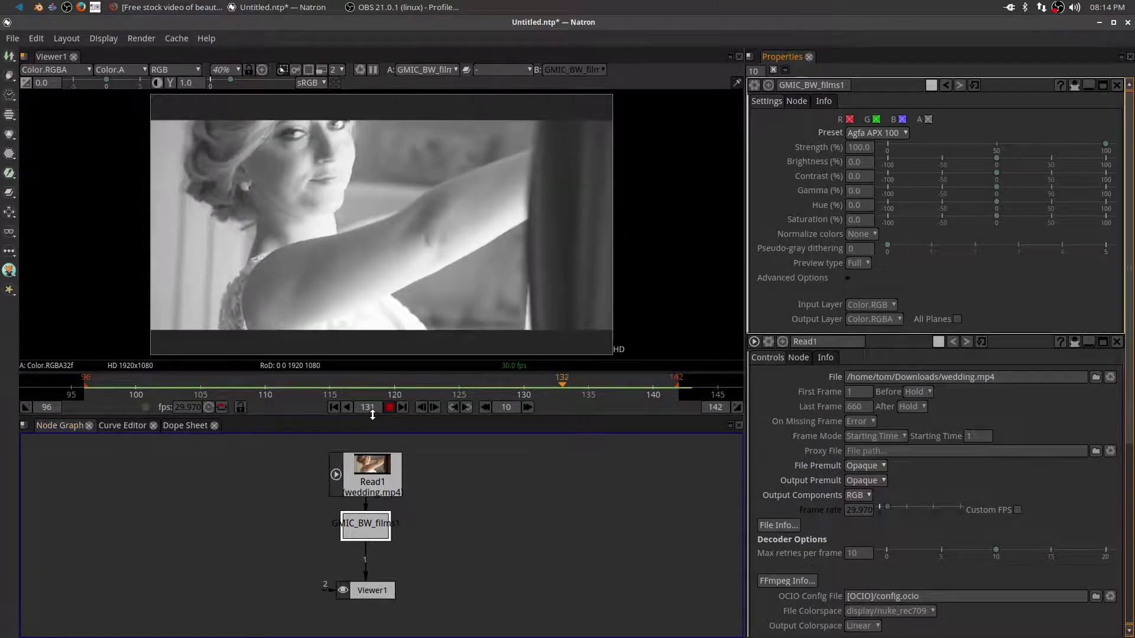
Nudge GMIC_BW_films1 slightly lower and stop playback at frame 116.
left_click_drag(361, 528, 362, 535)
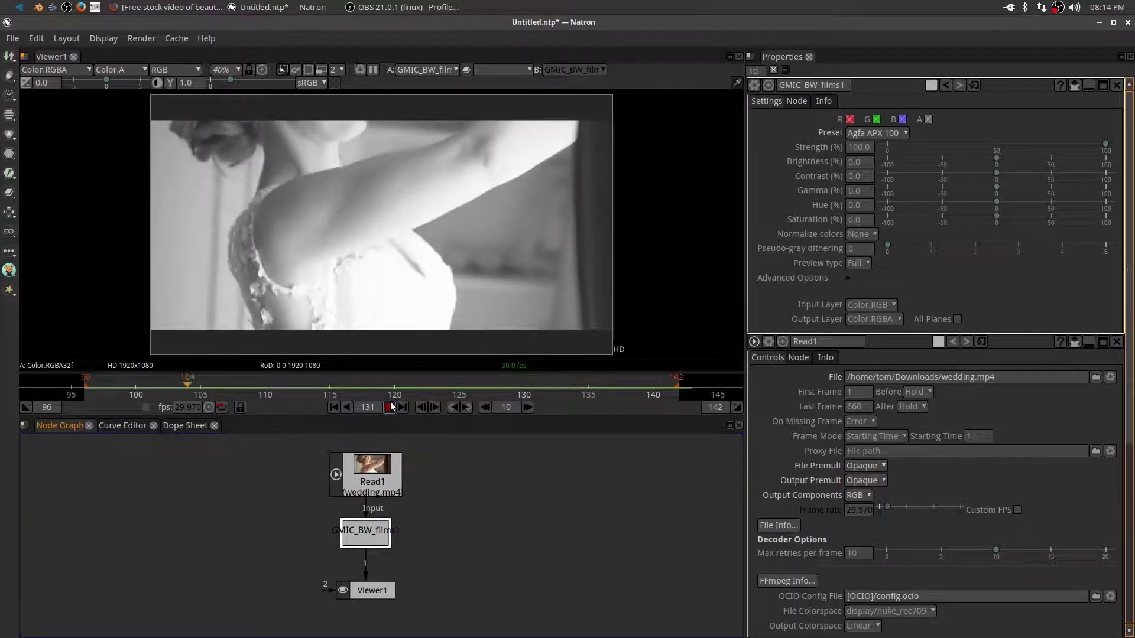
key("k")
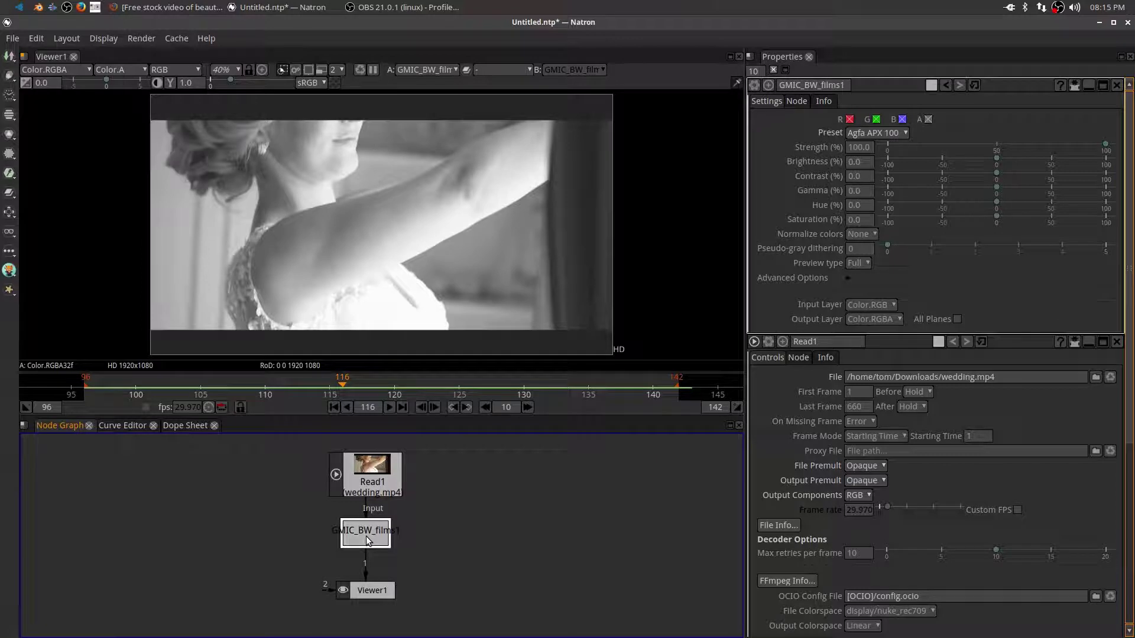
Delete the BW films node, go to frame 133, and insert a G'MIC Smooth skin node.
key("Delete")
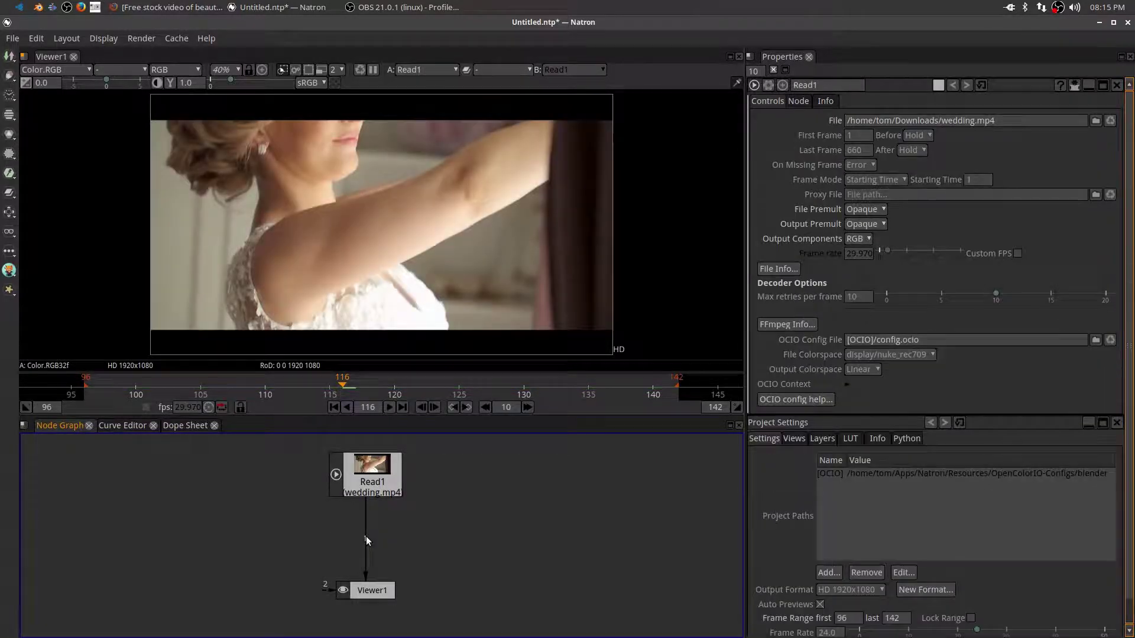
left_click_drag(523, 388, 562, 388)
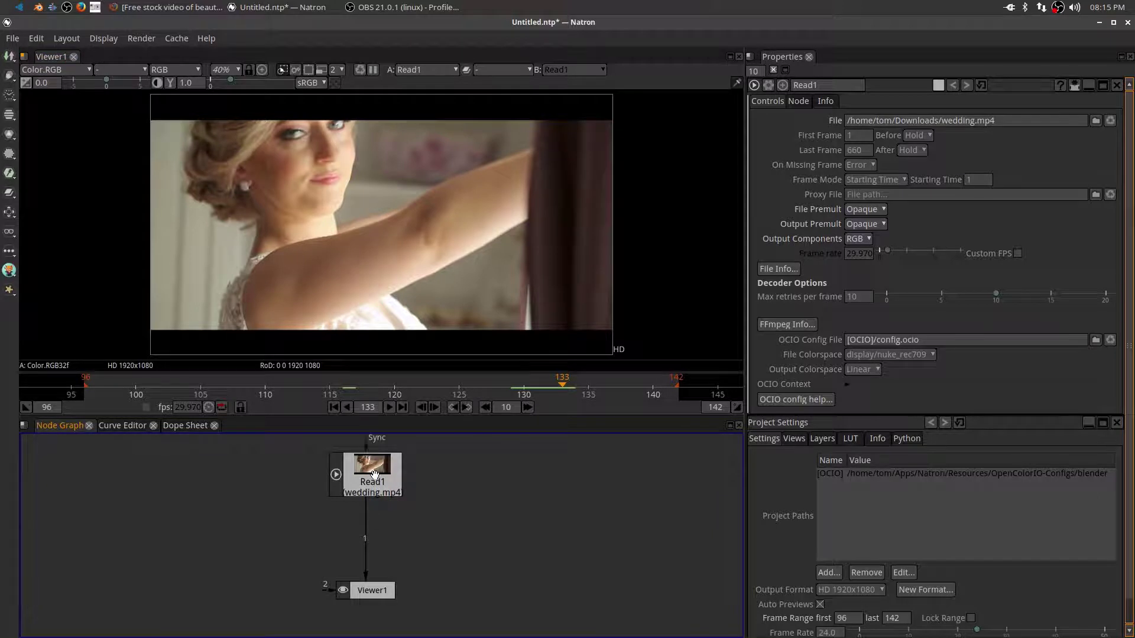
left_click_drag(374, 479, 376, 494)
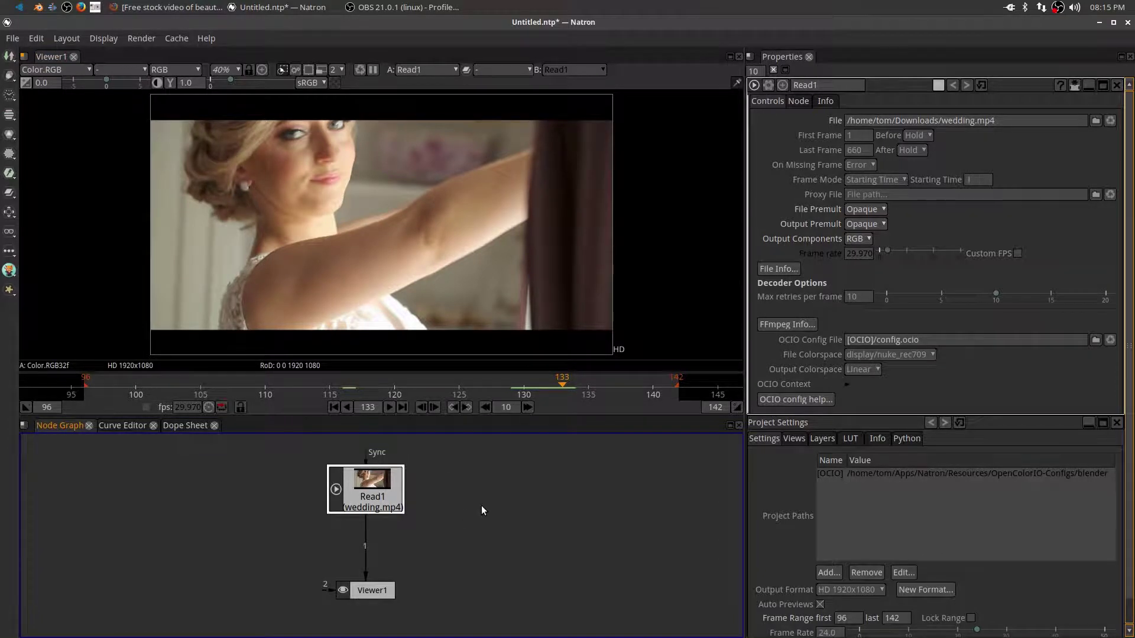
key("Tab")
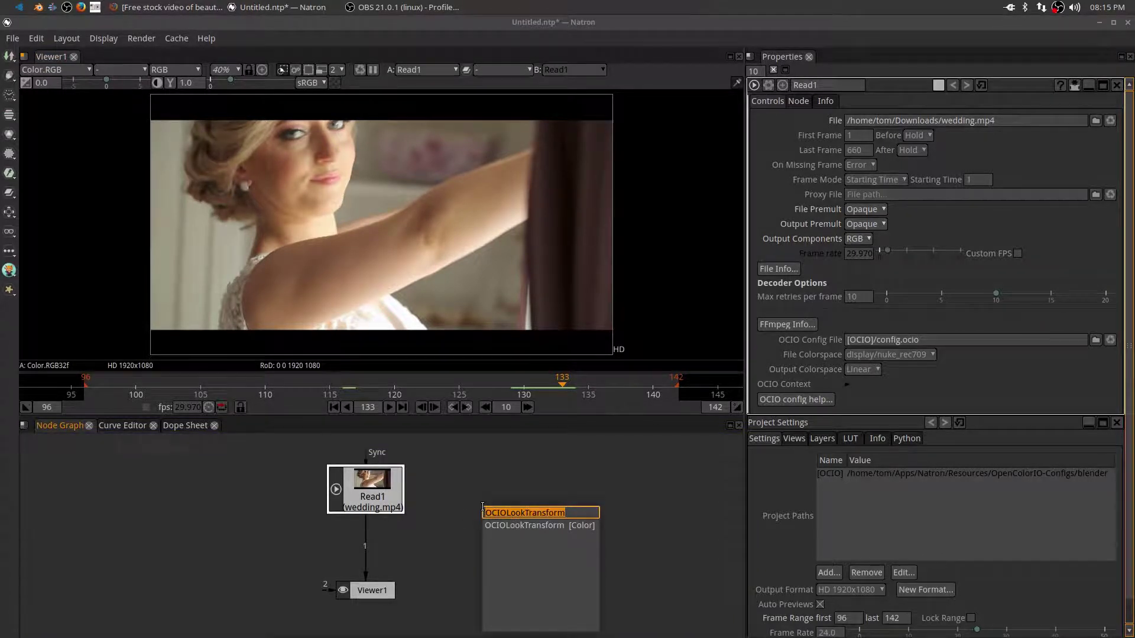
type("skin")
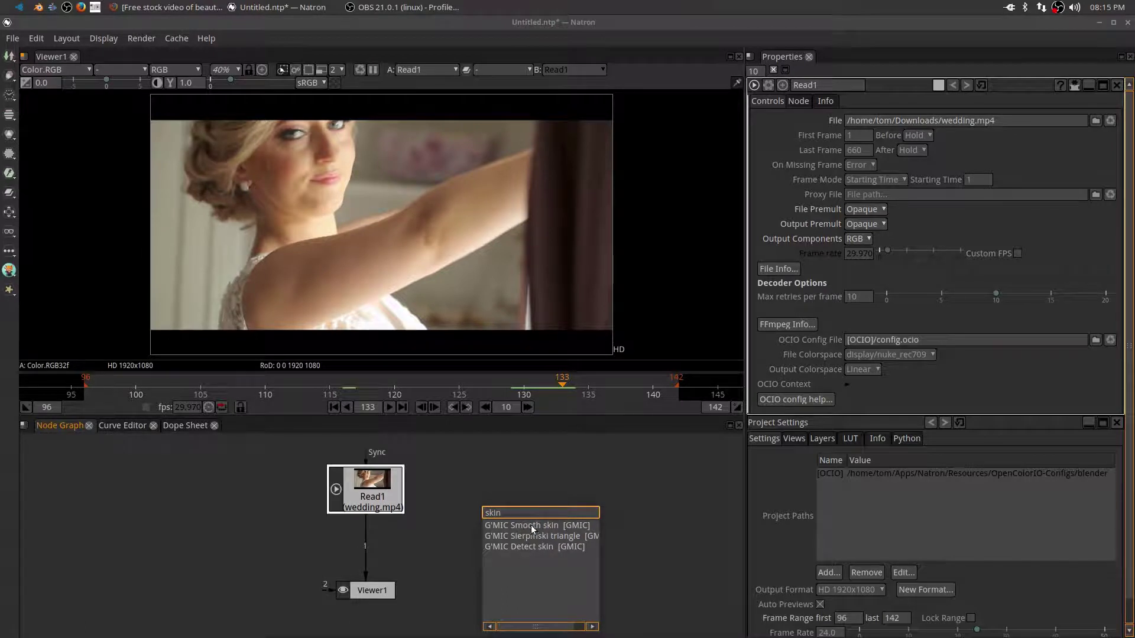
left_click(528, 524)
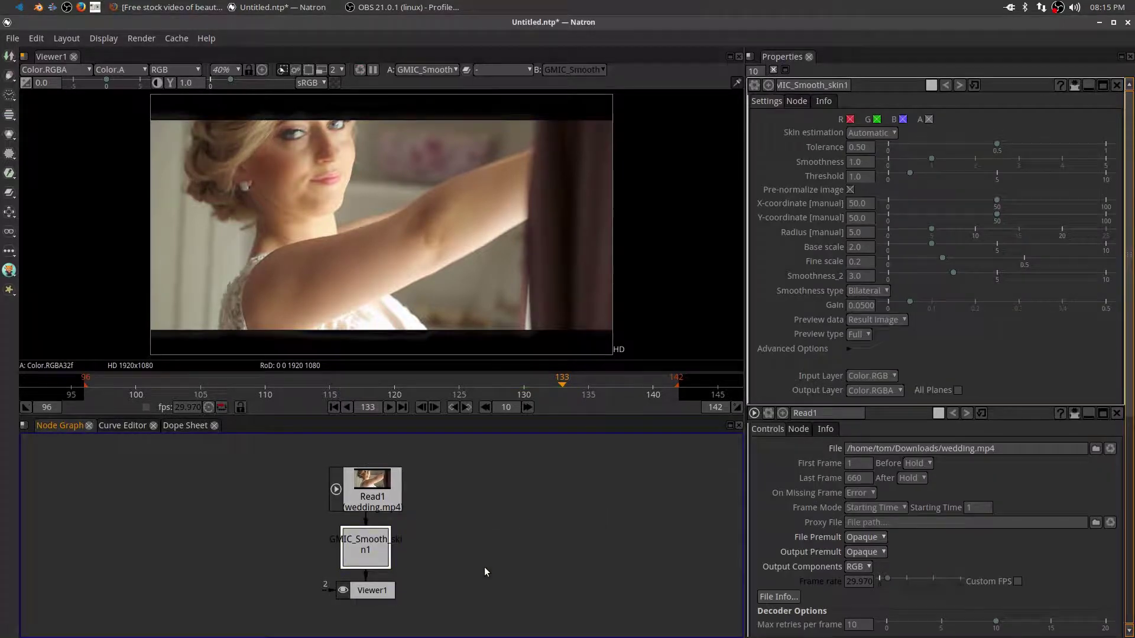
Toggle GMIC_Smooth_skin1 off and back on to compare with the unsmoothed clip.
left_click(362, 591)
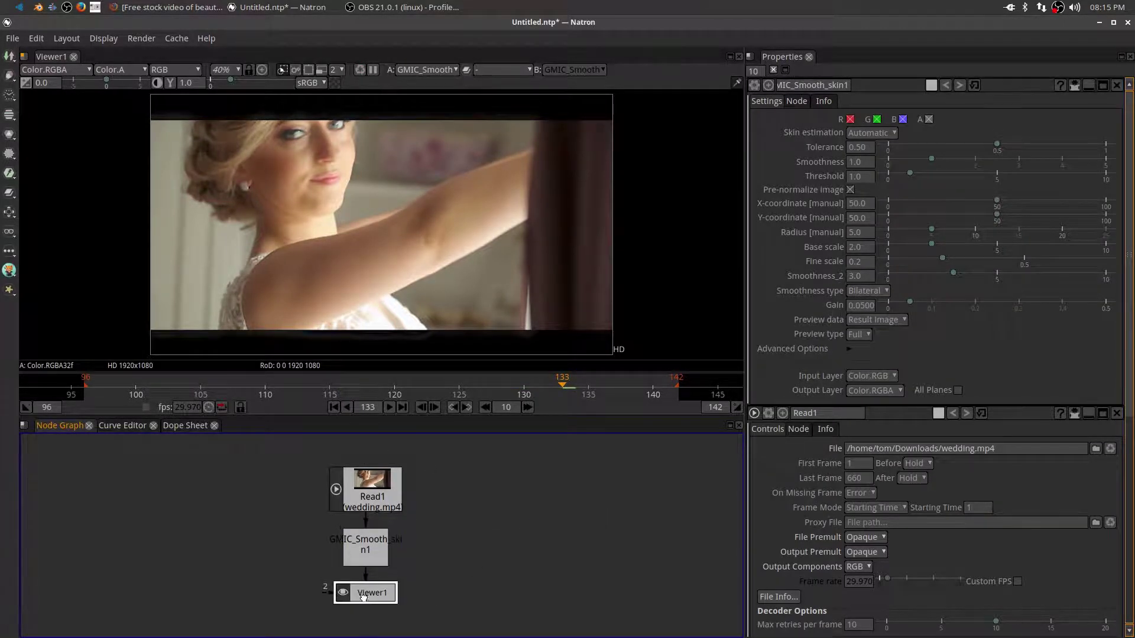
left_click(371, 551)
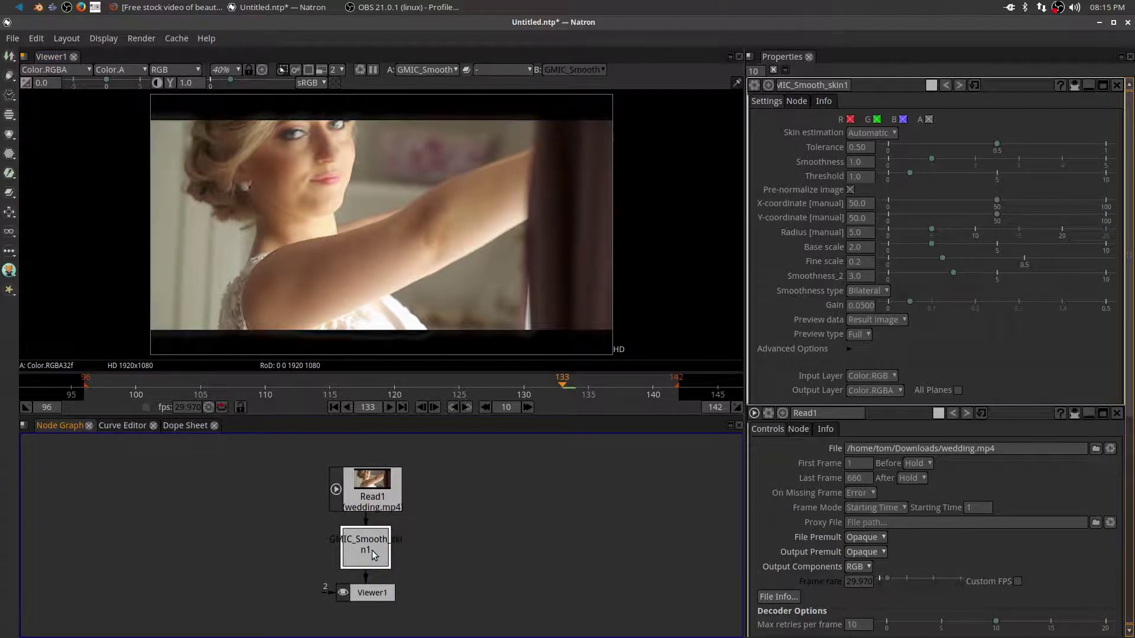
key("d")
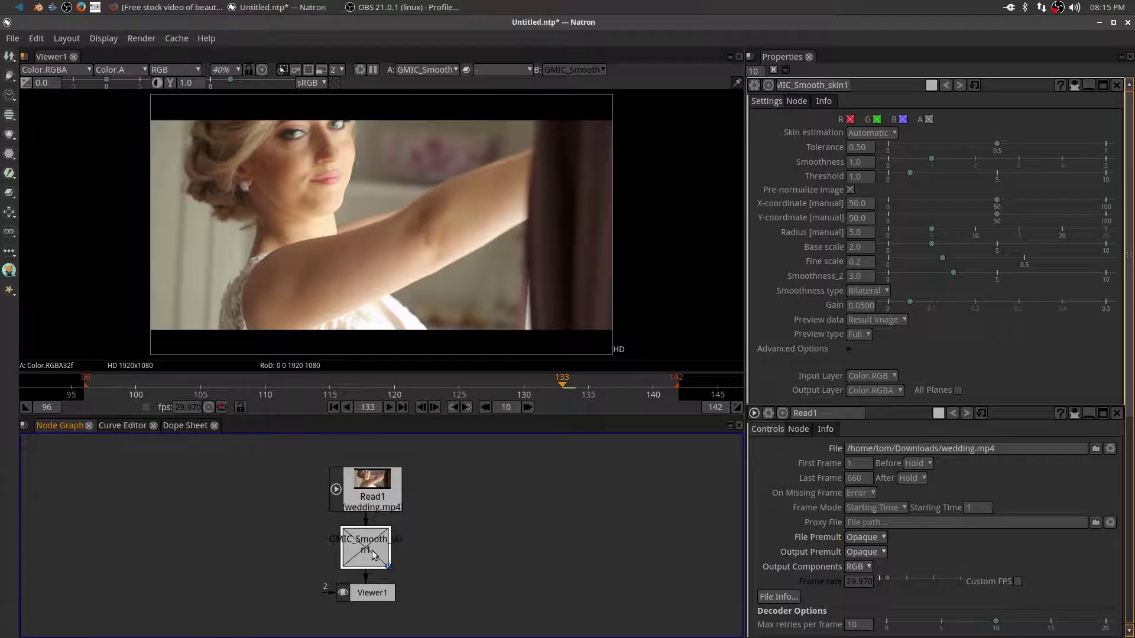
key("d")
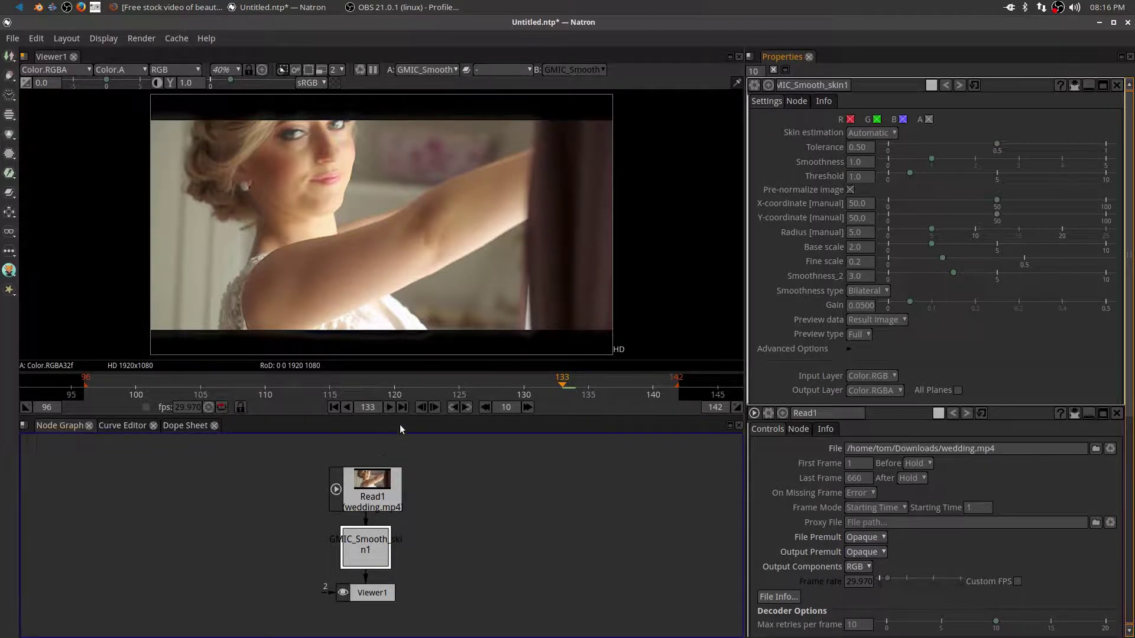
Play the clip at an overridden 24 fps, go to frame 135, and delete the Smooth skin node.
left_click(389, 407)
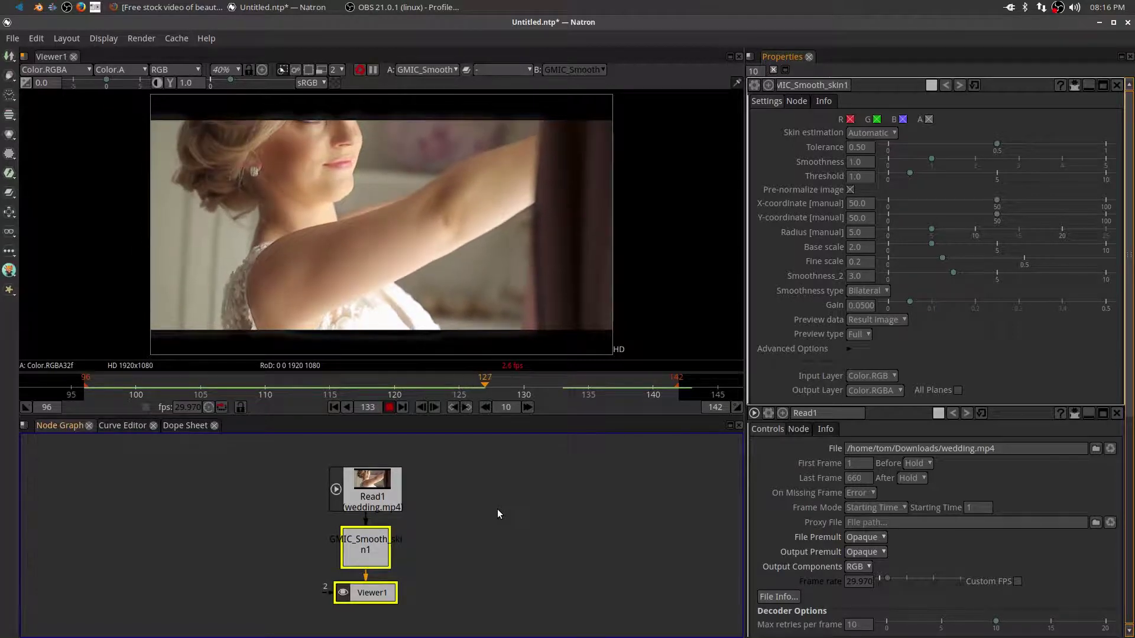
left_click(145, 408)
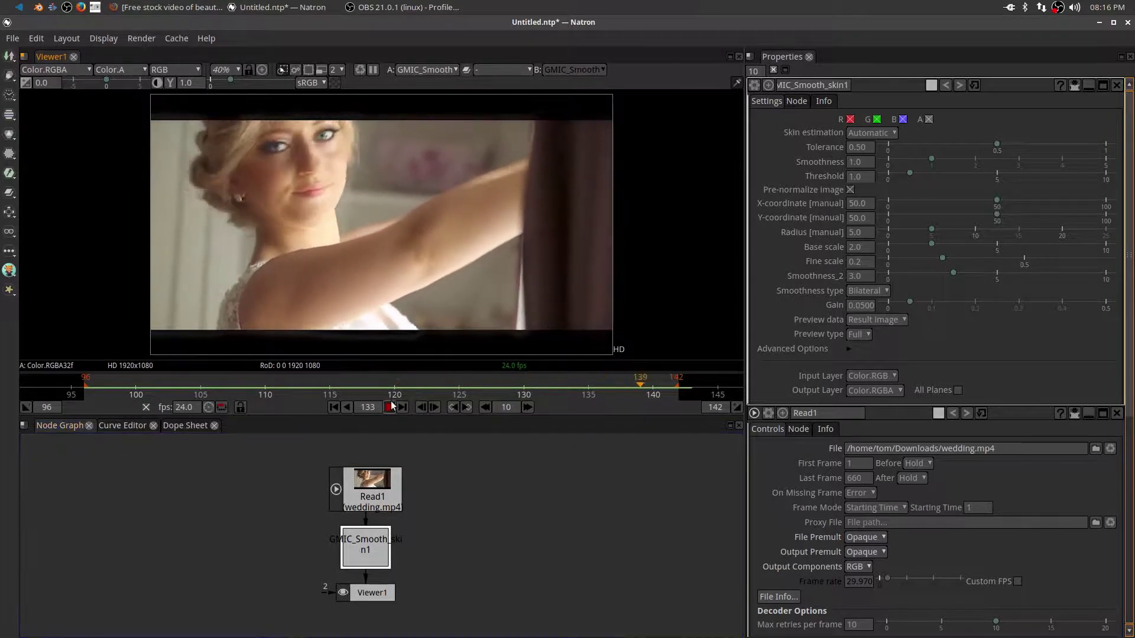
left_click_drag(522, 382, 588, 383)
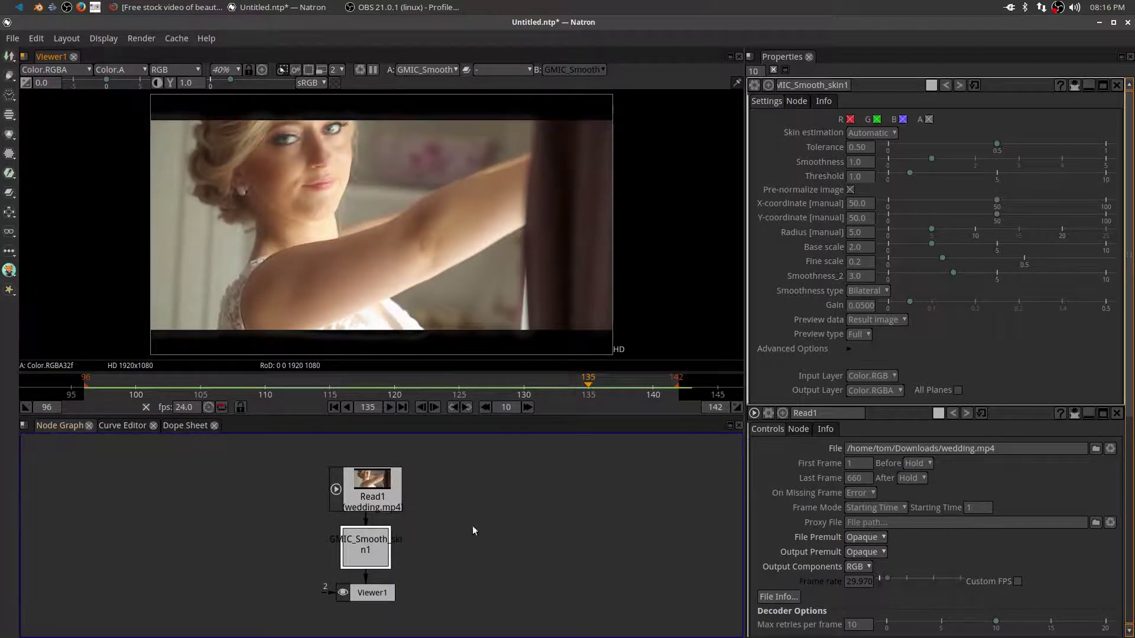
key("Delete")
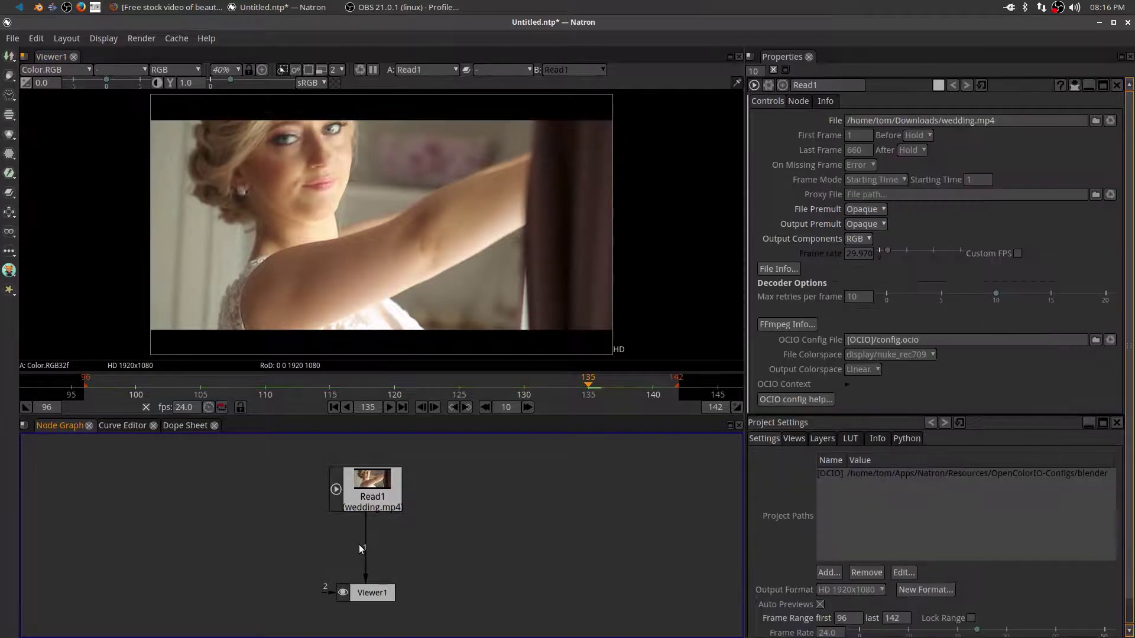
left_click(13, 276)
mouse_move(40, 271)
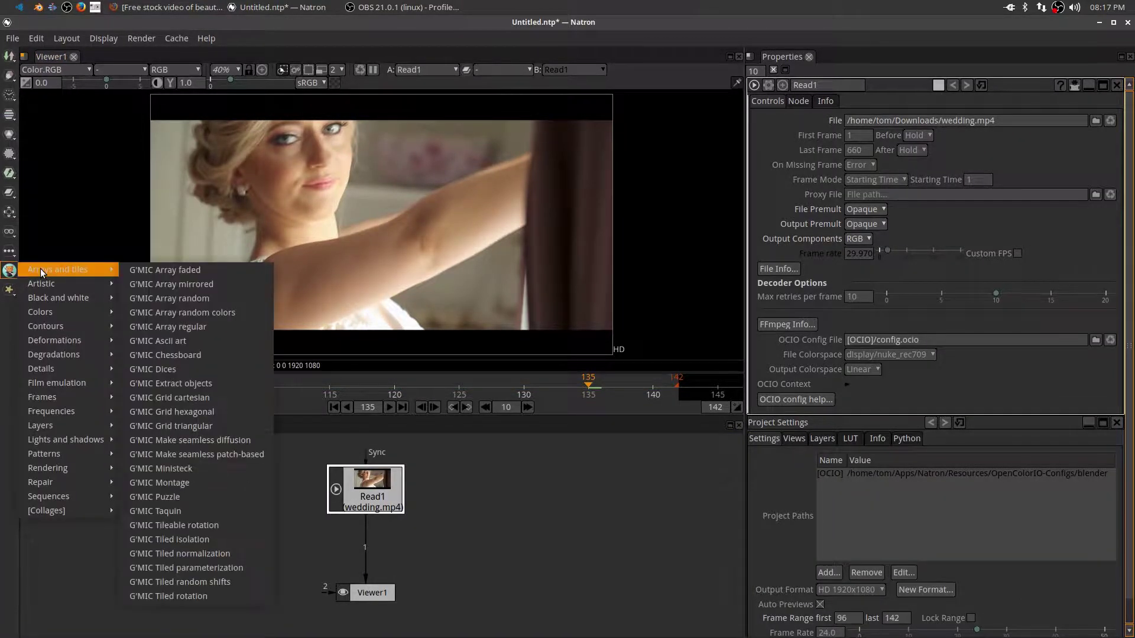
left_click(215, 285)
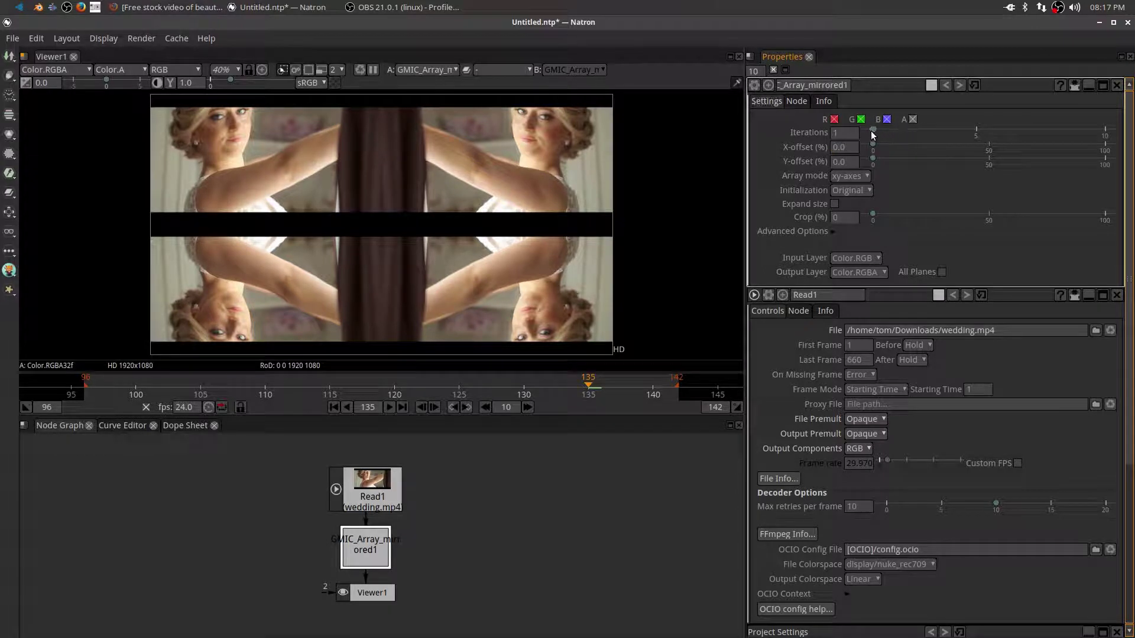
left_click_drag(870, 130, 902, 129)
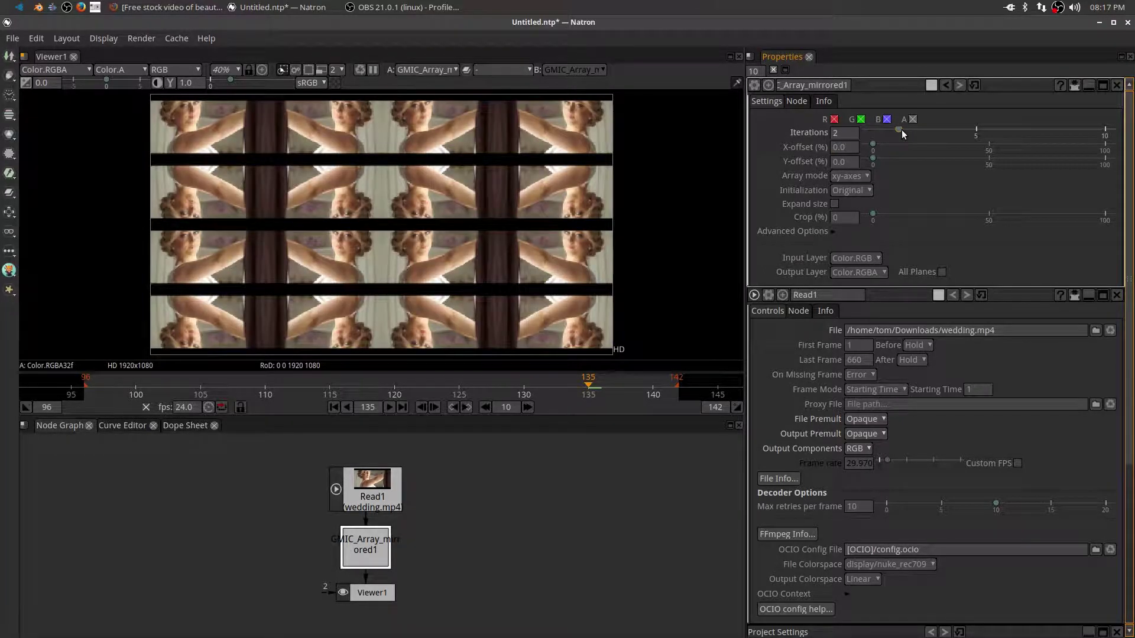
left_click(390, 411)
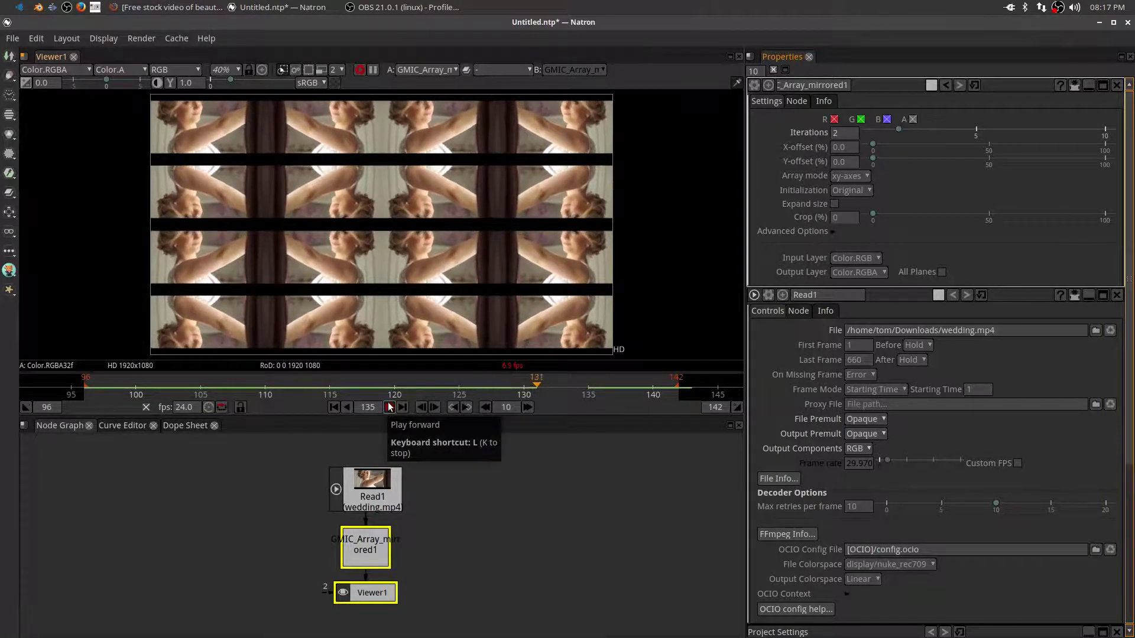
left_click(389, 406)
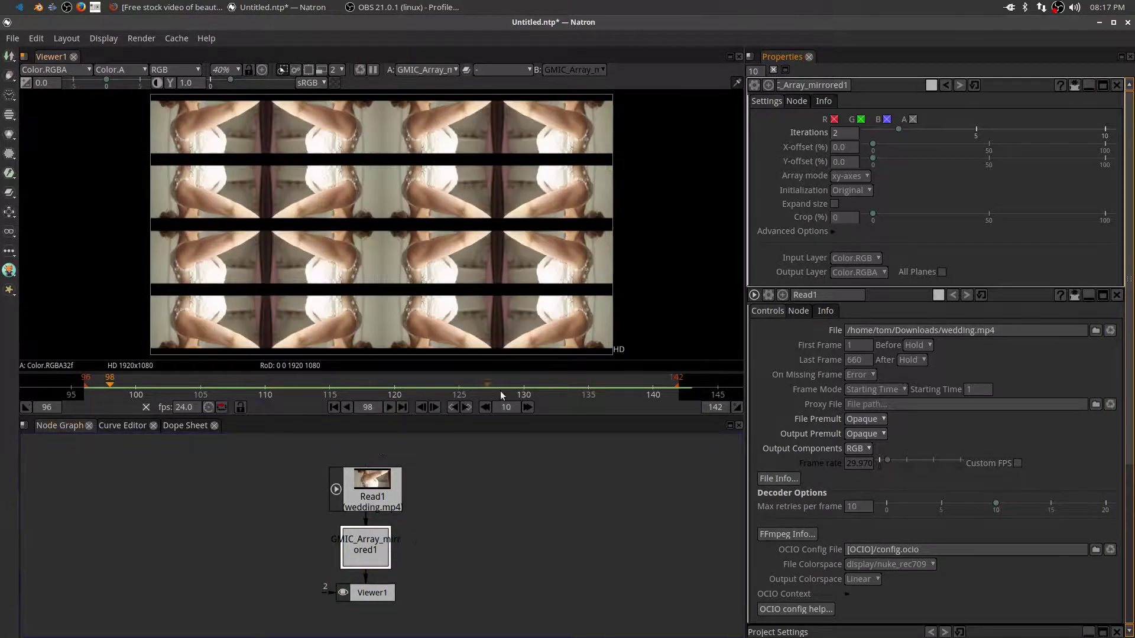
left_click(523, 391)
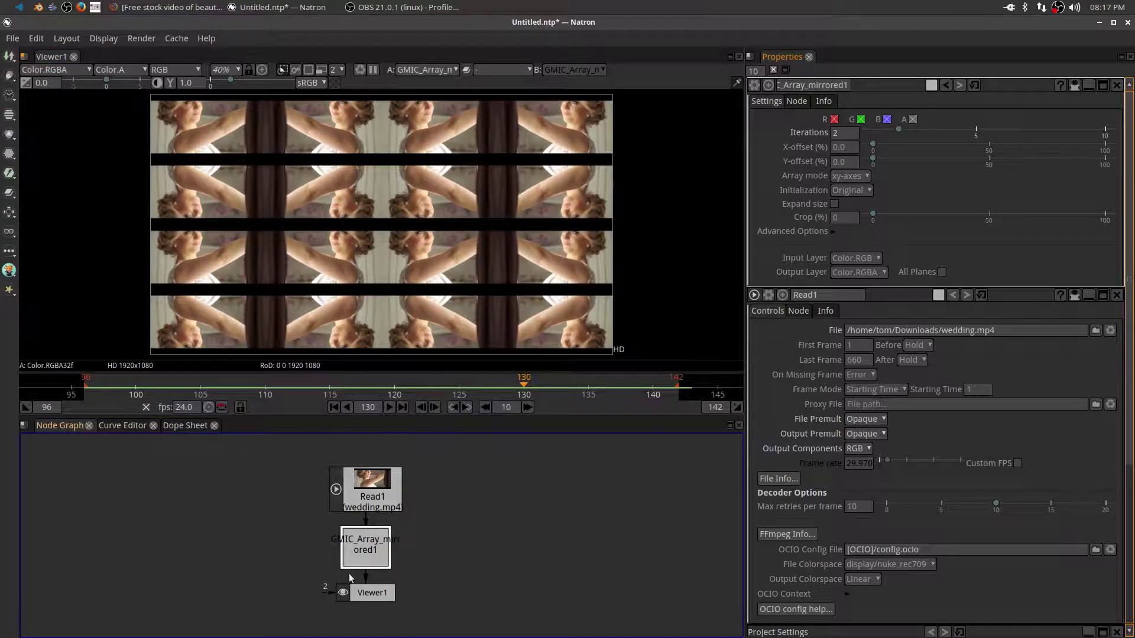
key("Delete")
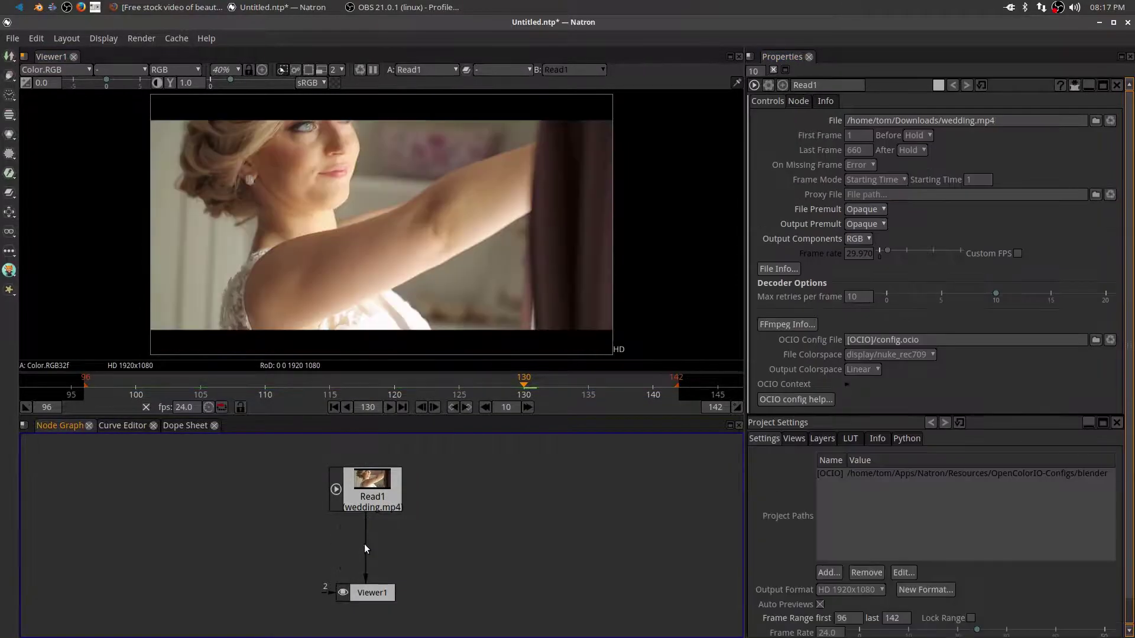
Add a G'MIC Brushify node after Read1 with brush Shape set to Diamond.
left_click(369, 490)
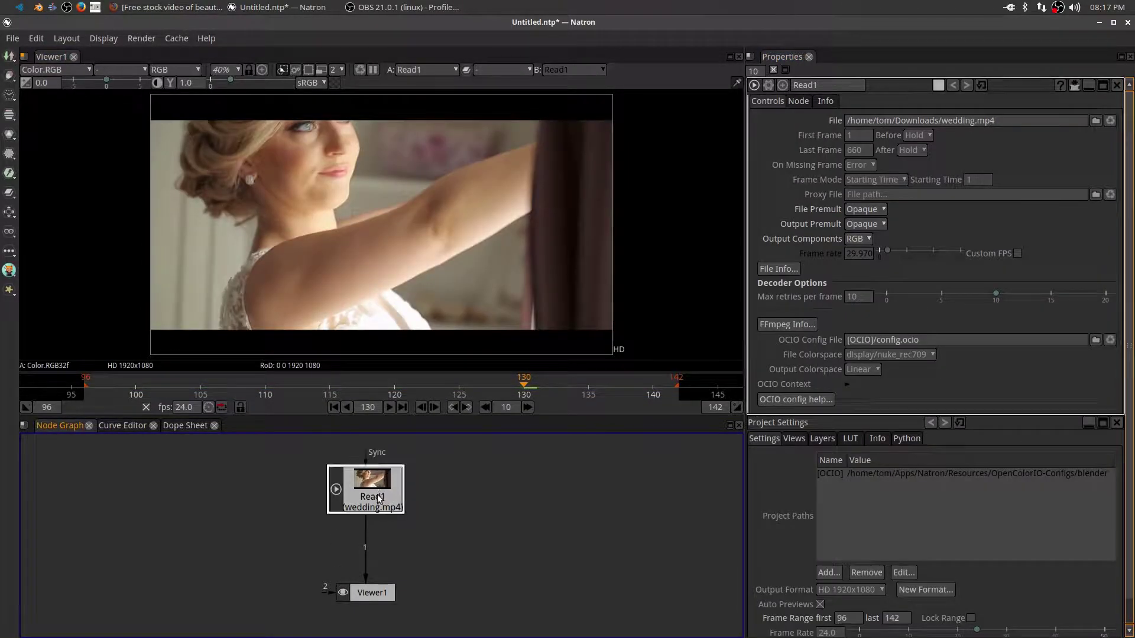
left_click(10, 271)
mouse_move(47, 282)
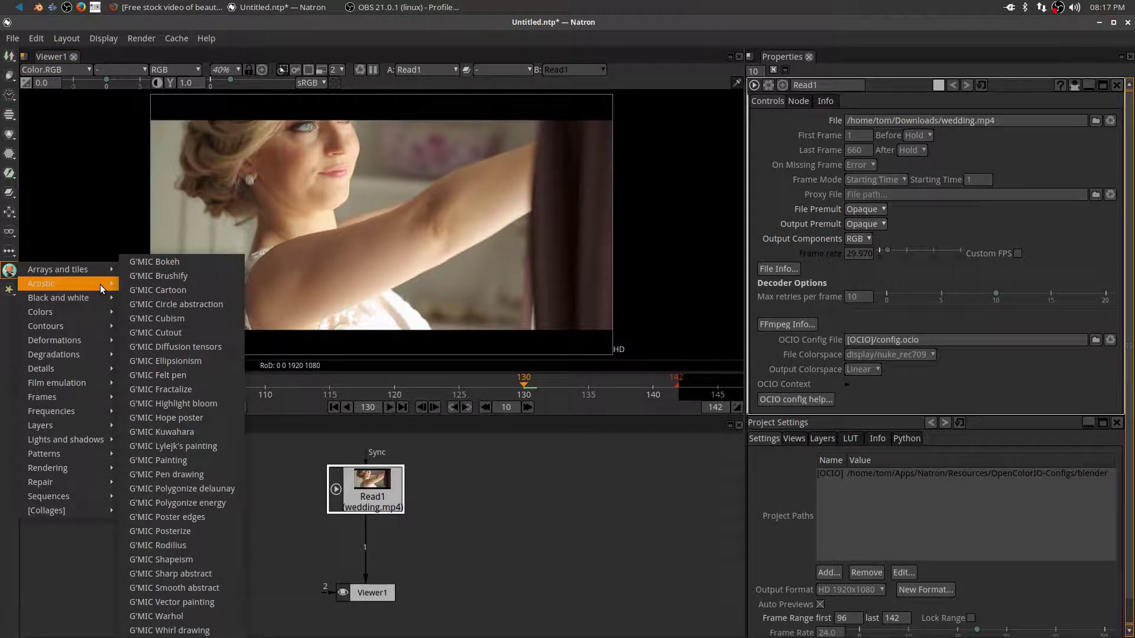
left_click(165, 278)
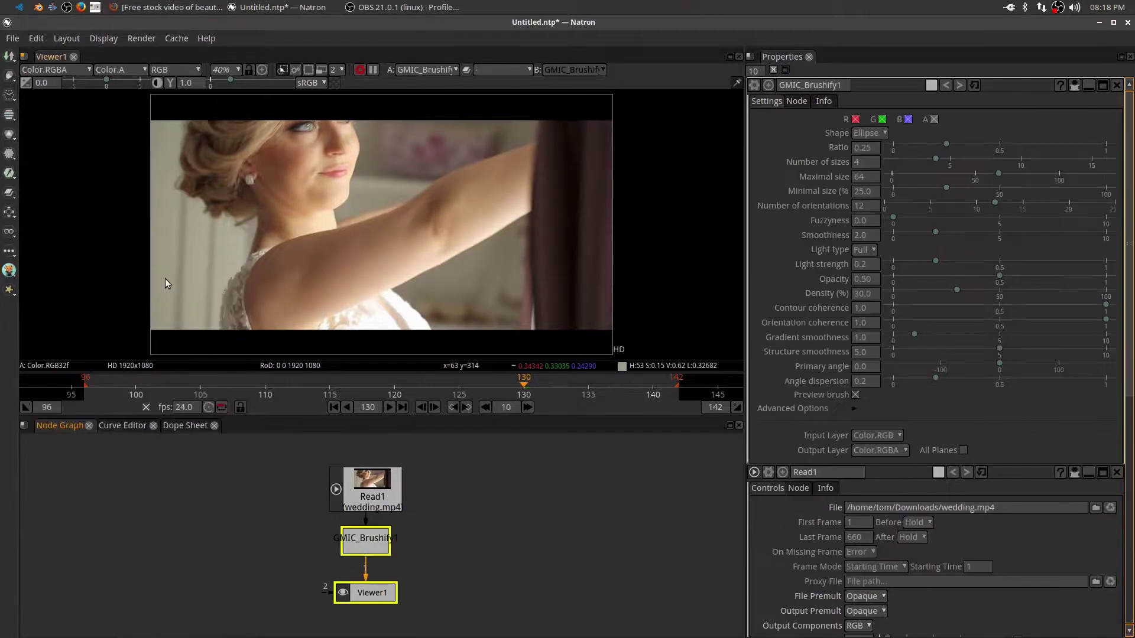
left_click(228, 491)
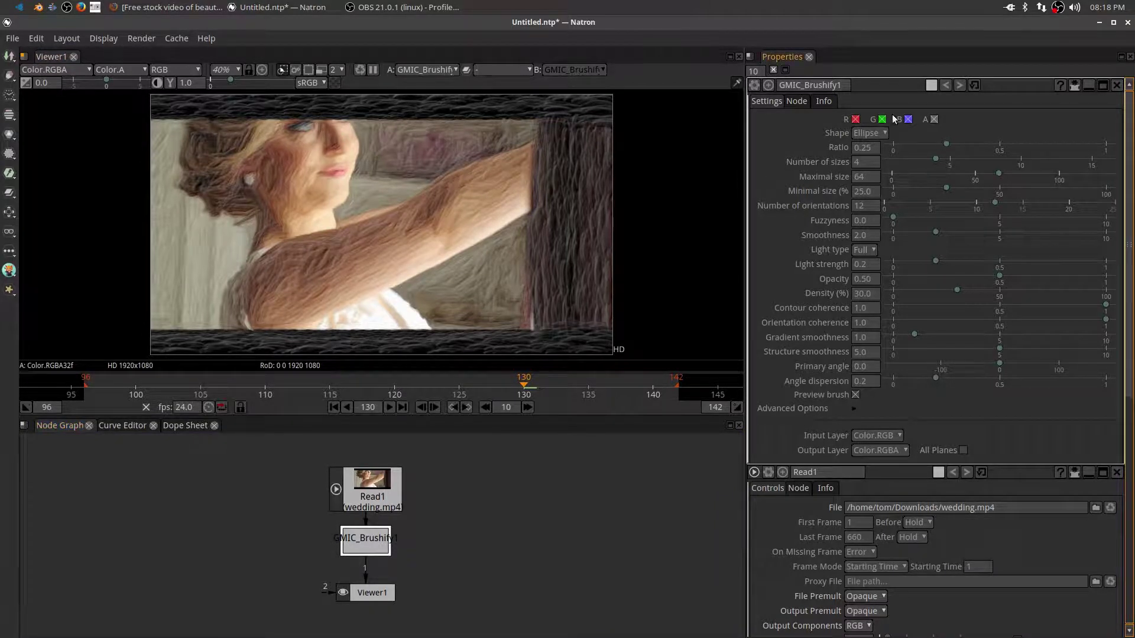
left_click(884, 133)
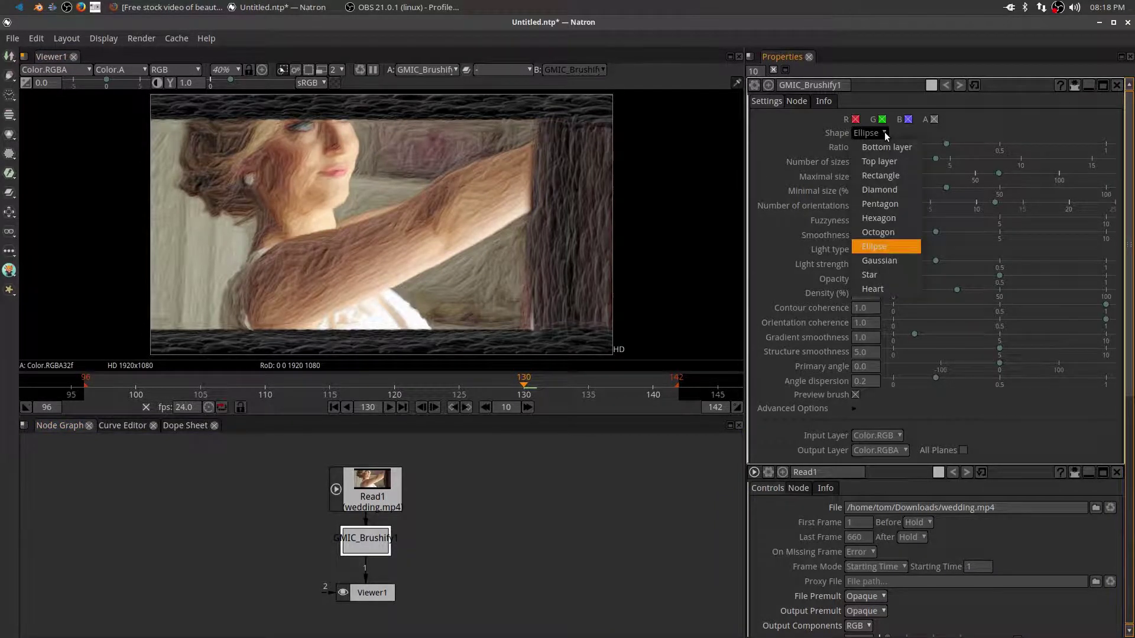
left_click(890, 190)
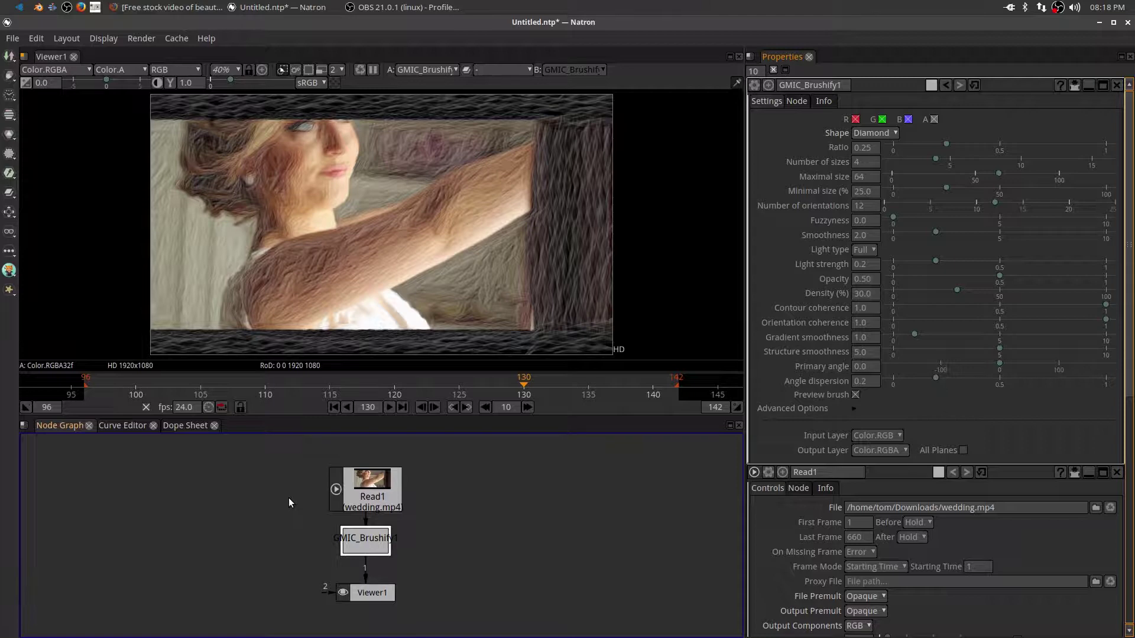
Move the Viewer1 node lower in the node graph.
left_click(361, 594)
left_click_drag(360, 593, 359, 610)
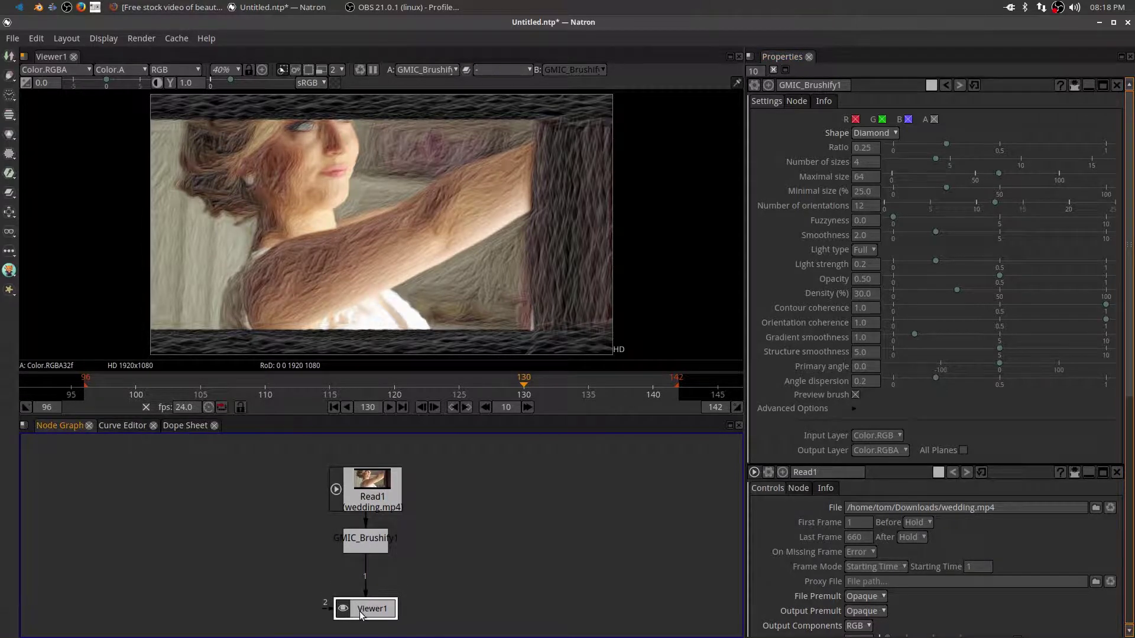
left_click(12, 274)
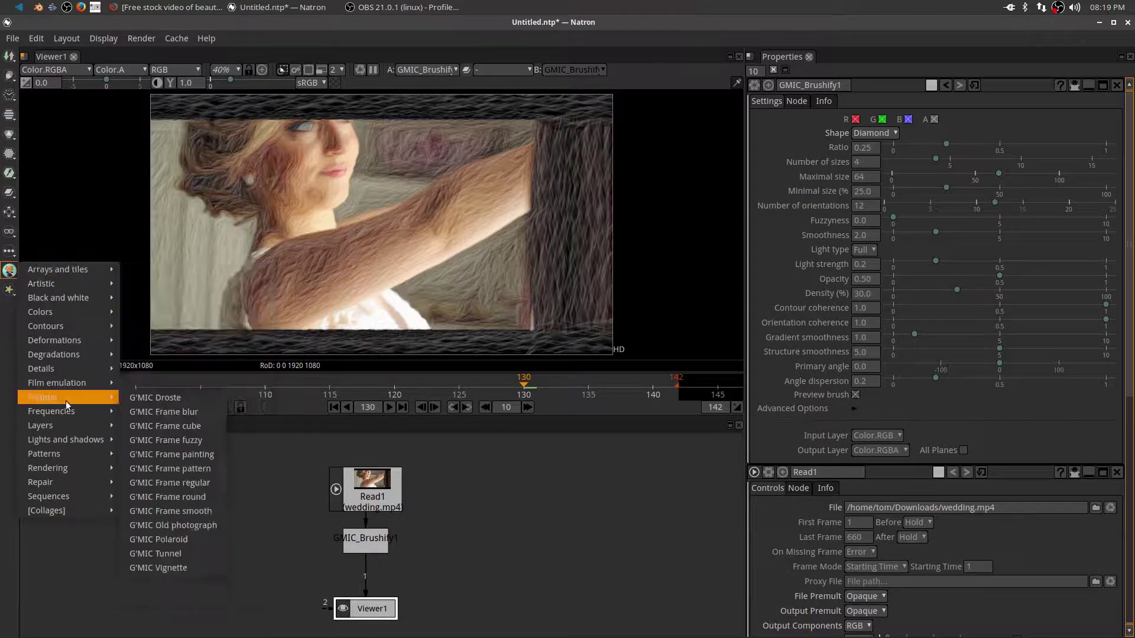
Add a G'MIC Canvas texture node fed by GMIC_Brushify1, view its output, and line up the nodes.
mouse_move(59, 452)
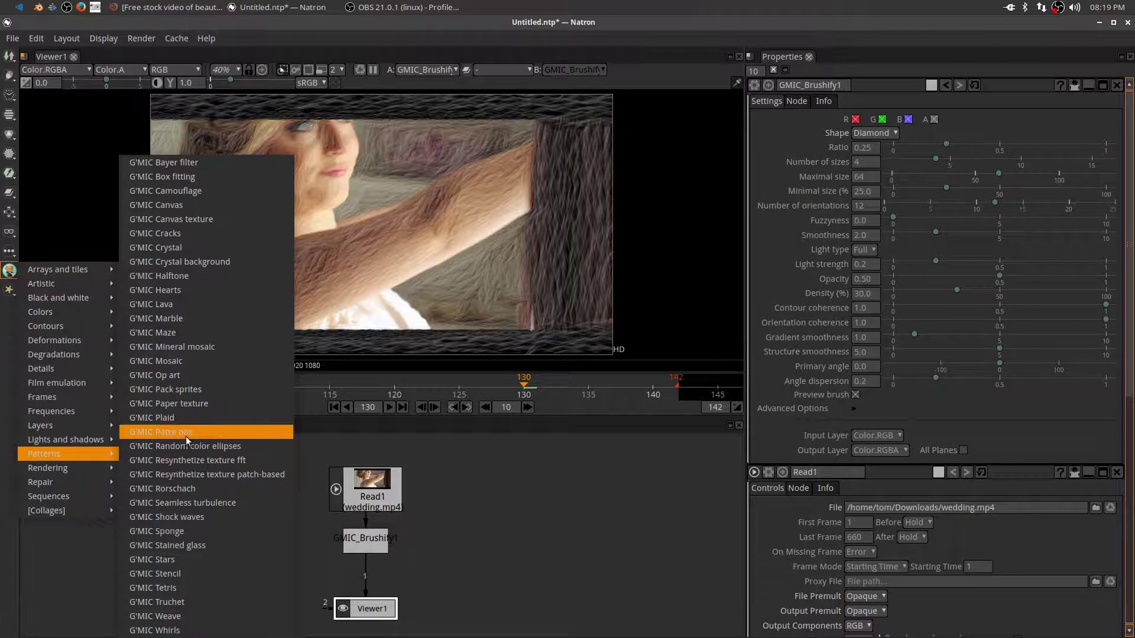
left_click(206, 222)
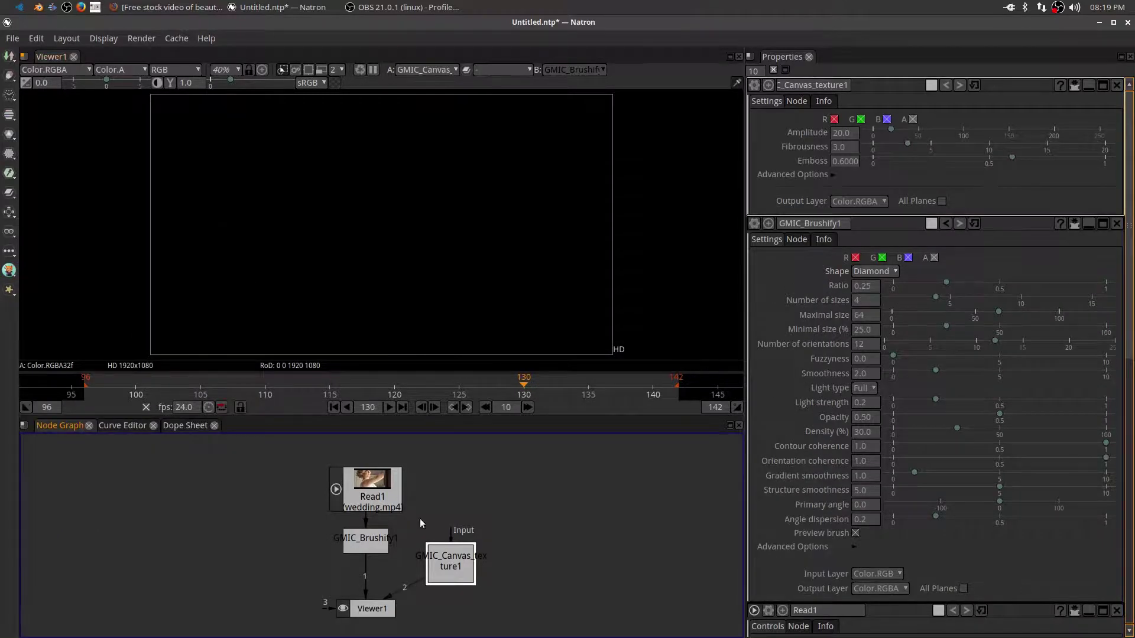
left_click_drag(447, 535, 360, 546)
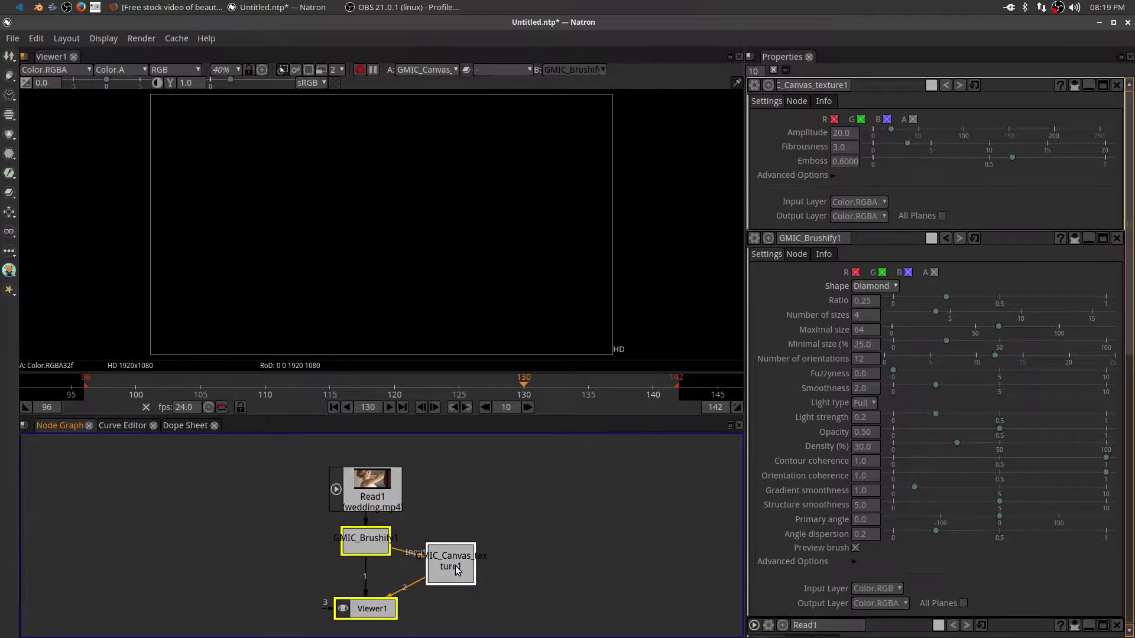
key("1")
left_click_drag(456, 569, 370, 579)
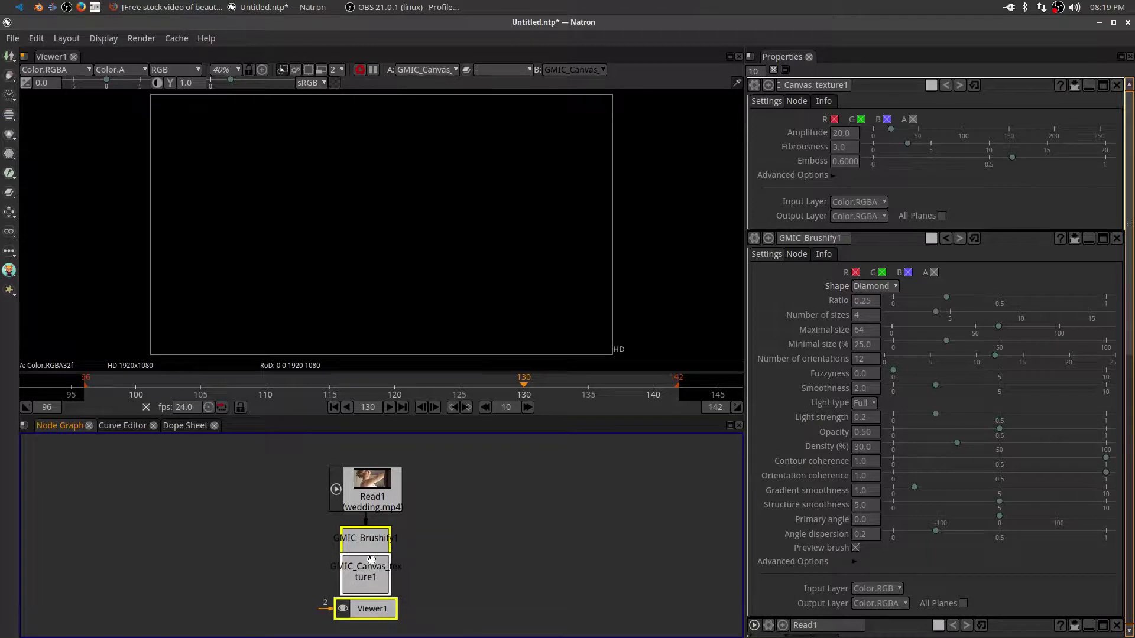
left_click_drag(371, 538, 372, 531)
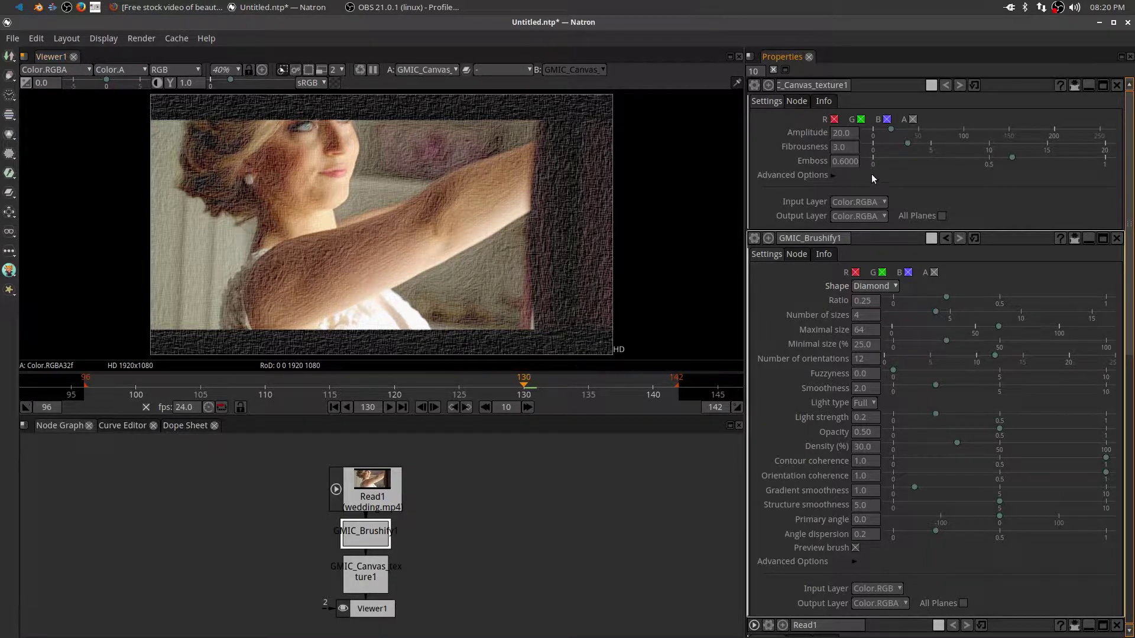
Set GMIC_Canvas_texture1 Amplitude to 12.60 and Fibrousness to 7.25.
mouse_move(892, 130)
left_mouse_down()
mouse_move(870, 136)
mouse_move(884, 133)
left_mouse_up()
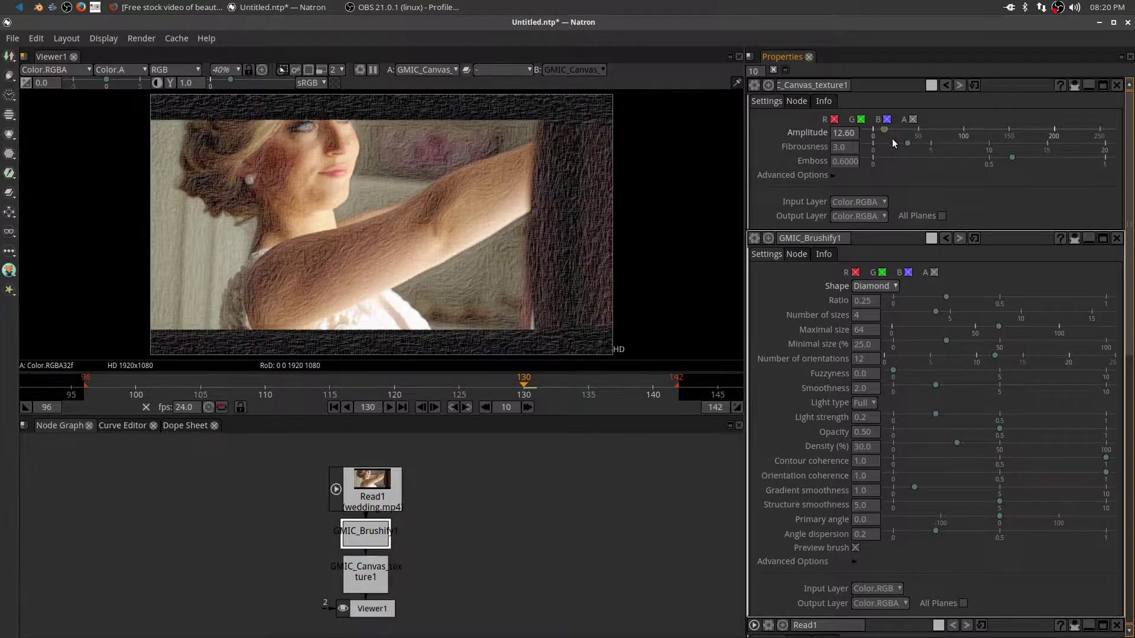
left_click_drag(908, 147, 957, 157)
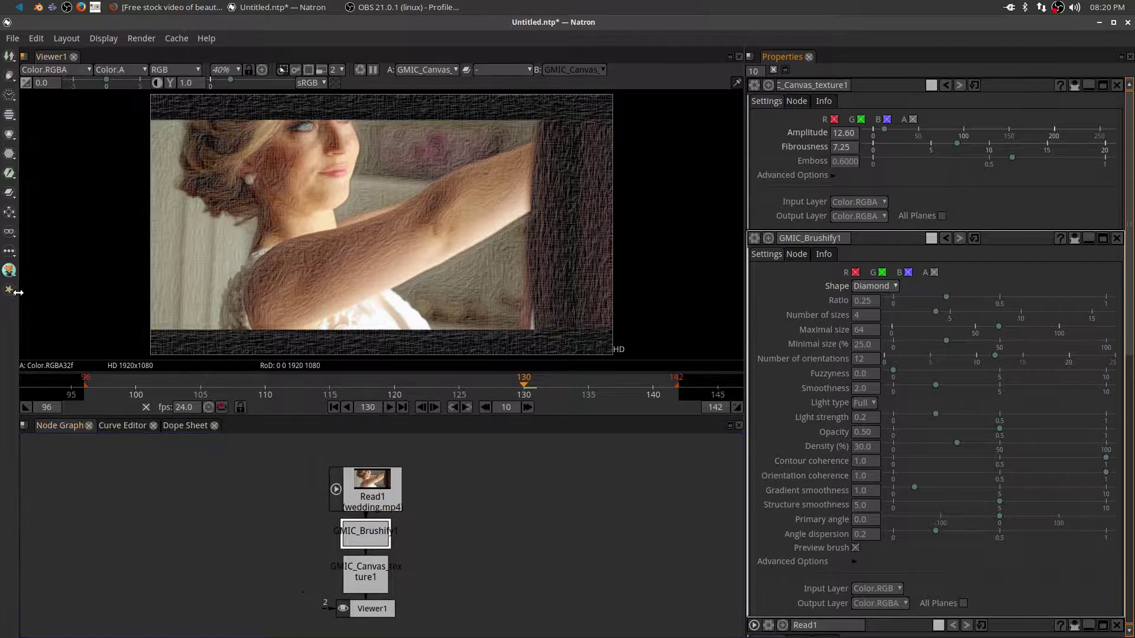
Delete the Brushify and canvas texture G'MIC nodes from the graph.
left_click(10, 271)
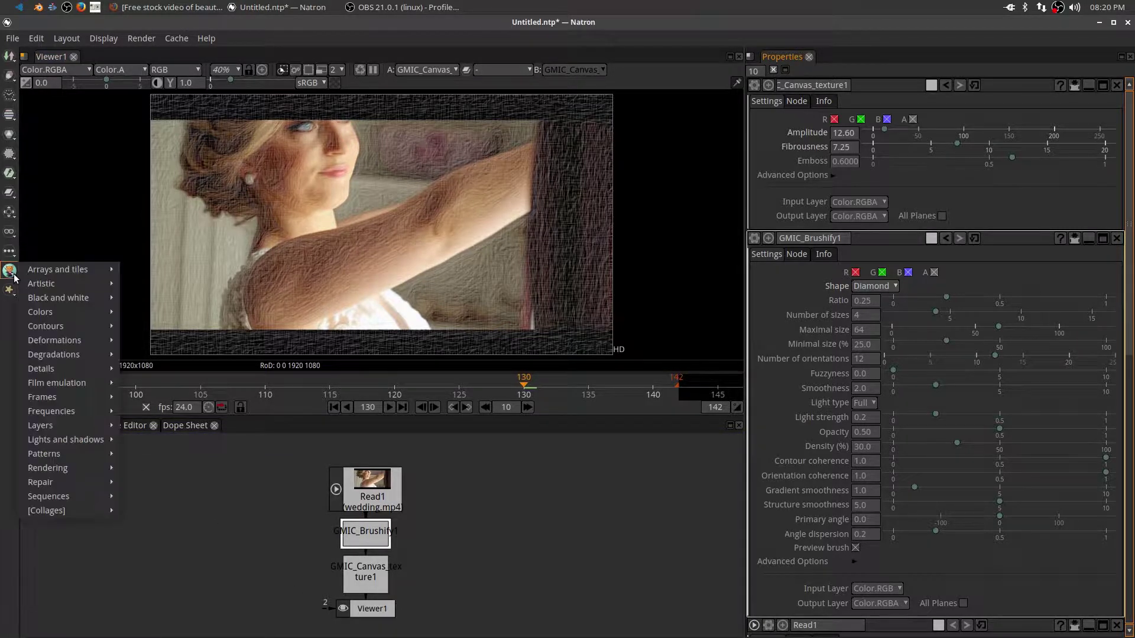
left_click(372, 559)
key("Delete")
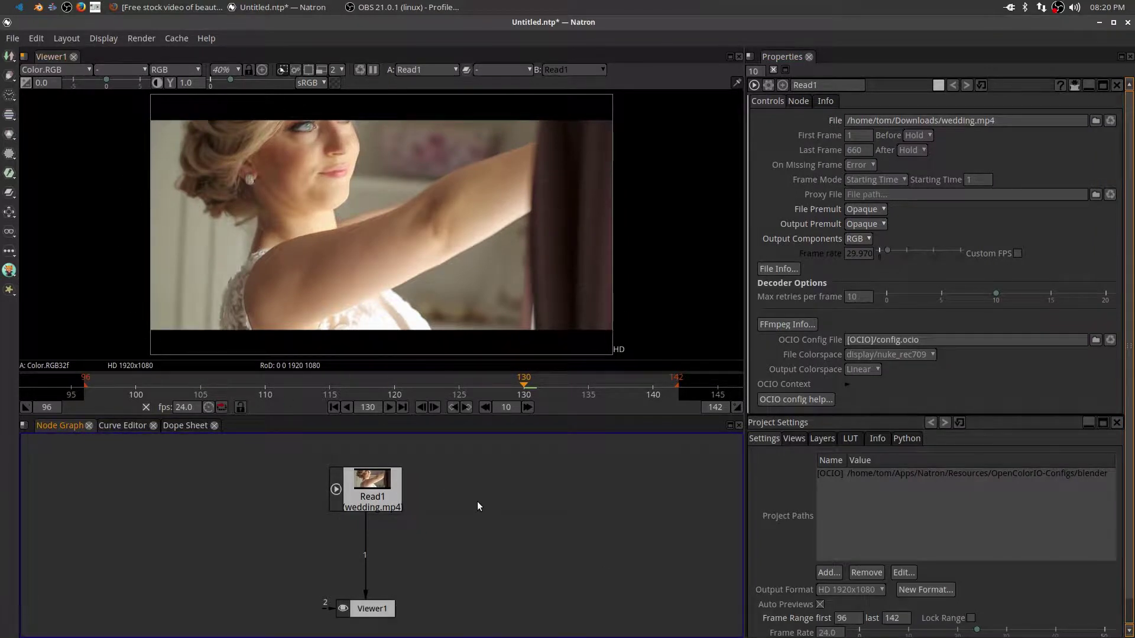
Add a G'MIC Sepia node after Read1 by searching 'sepia'.
left_click(385, 491)
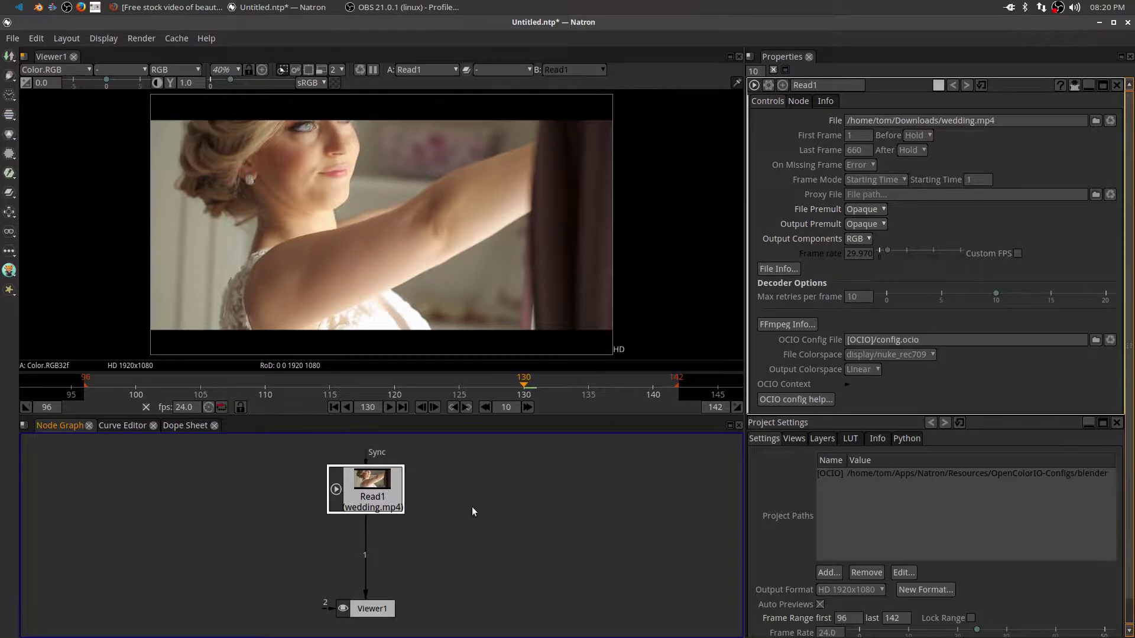
key("Tab")
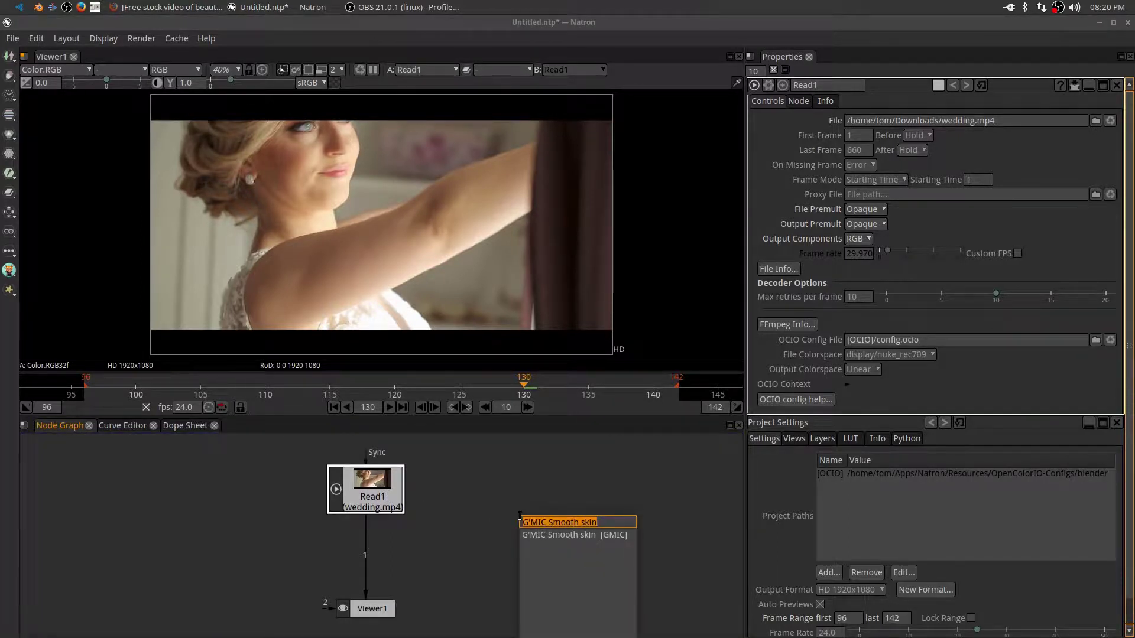
type("sep")
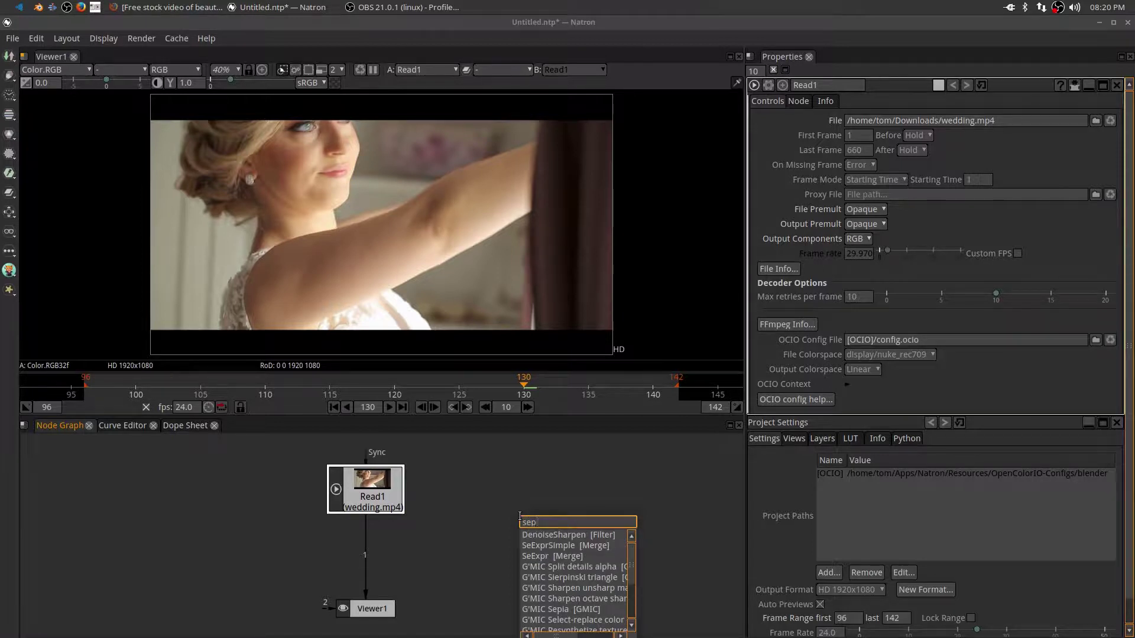
type("ia")
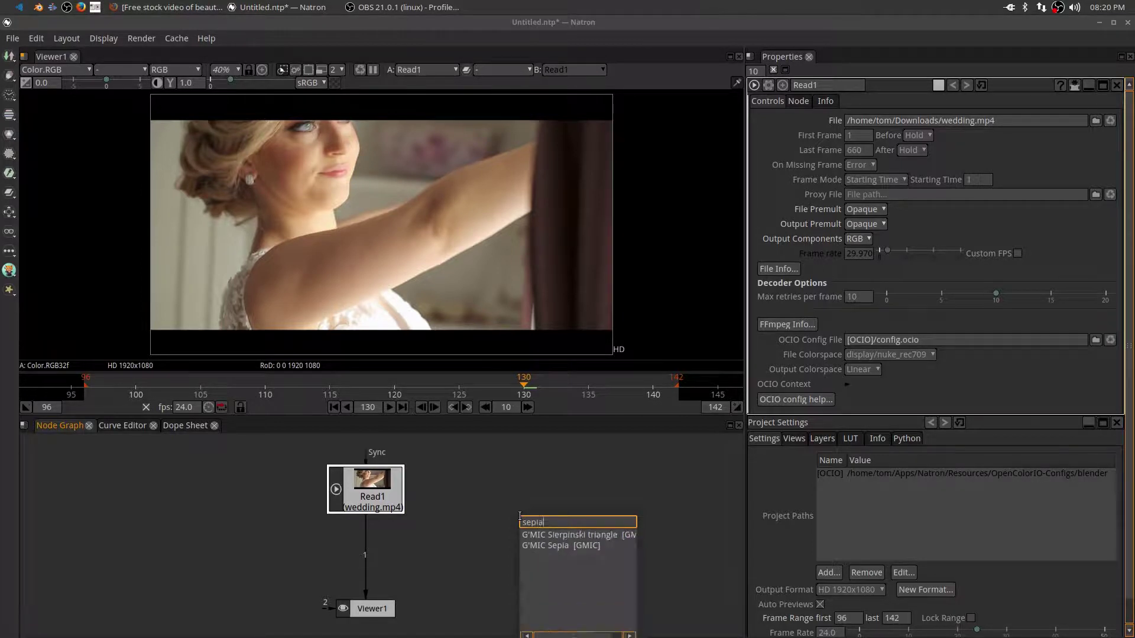
left_click(559, 543)
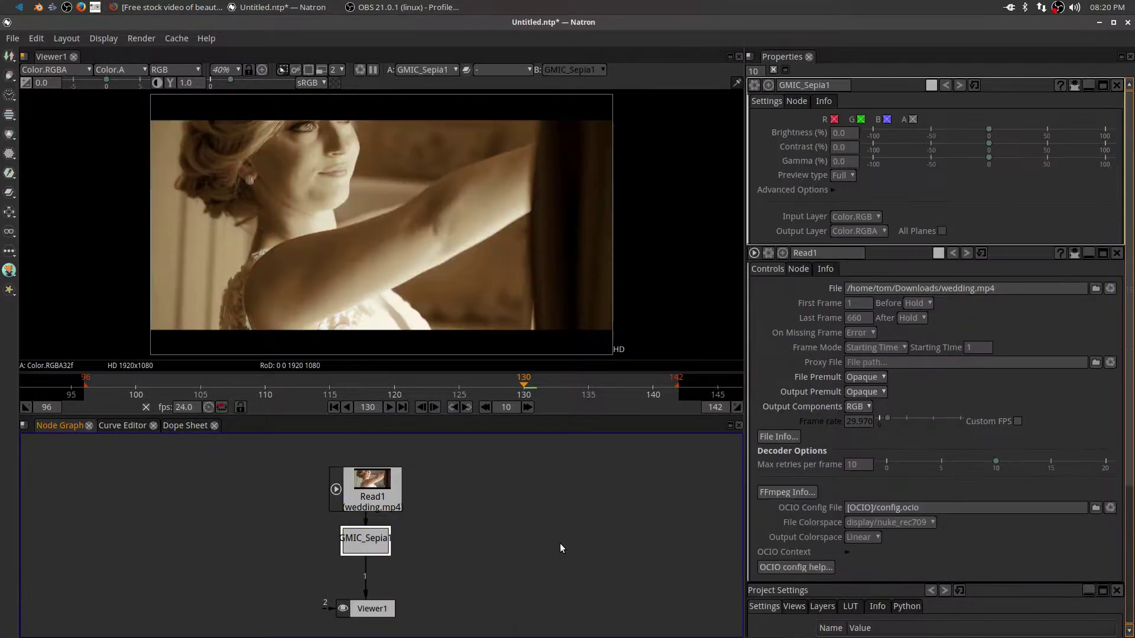
Play the sepia clip, tidy Read1 and GMIC_Sepia1 closer together, then jump to frame 135.
left_click(389, 407)
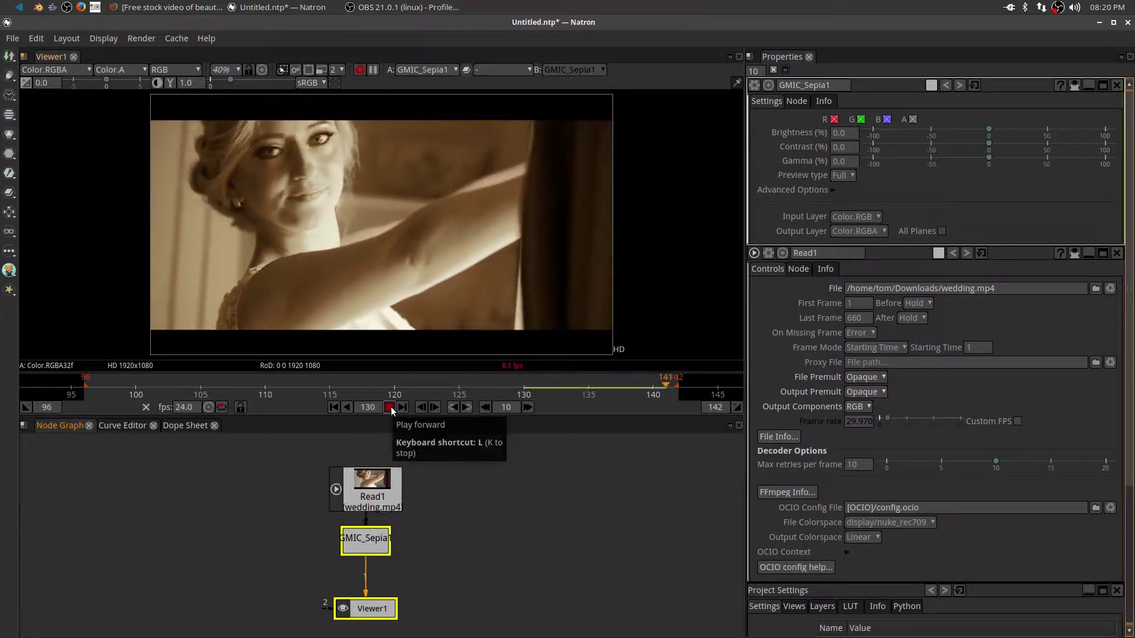
left_click_drag(354, 468, 355, 451)
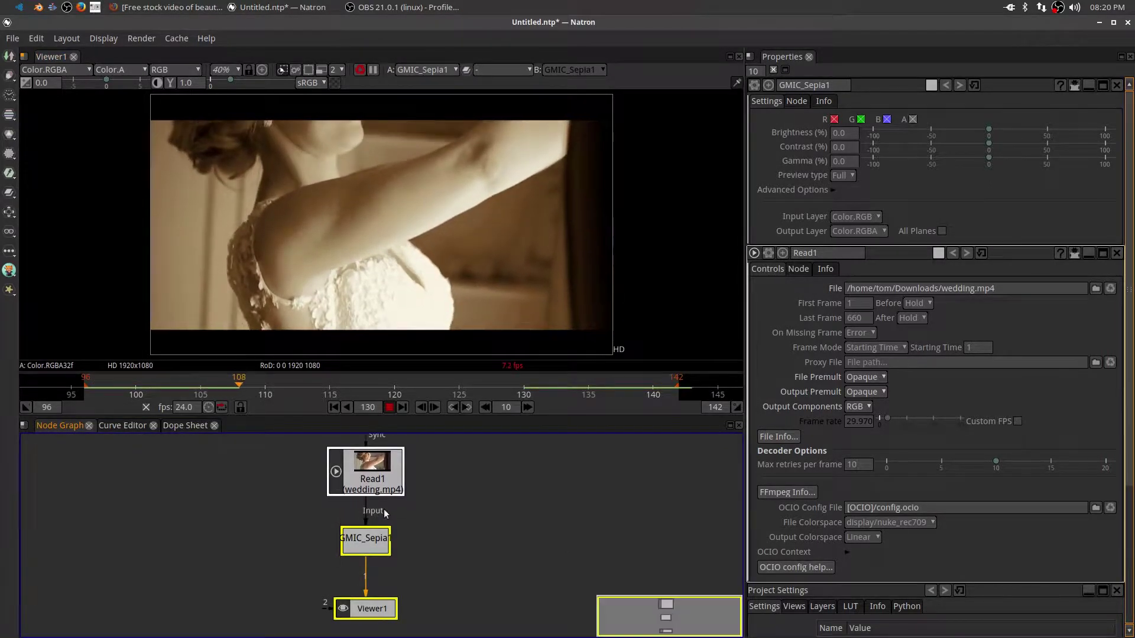
left_click_drag(376, 535, 376, 514)
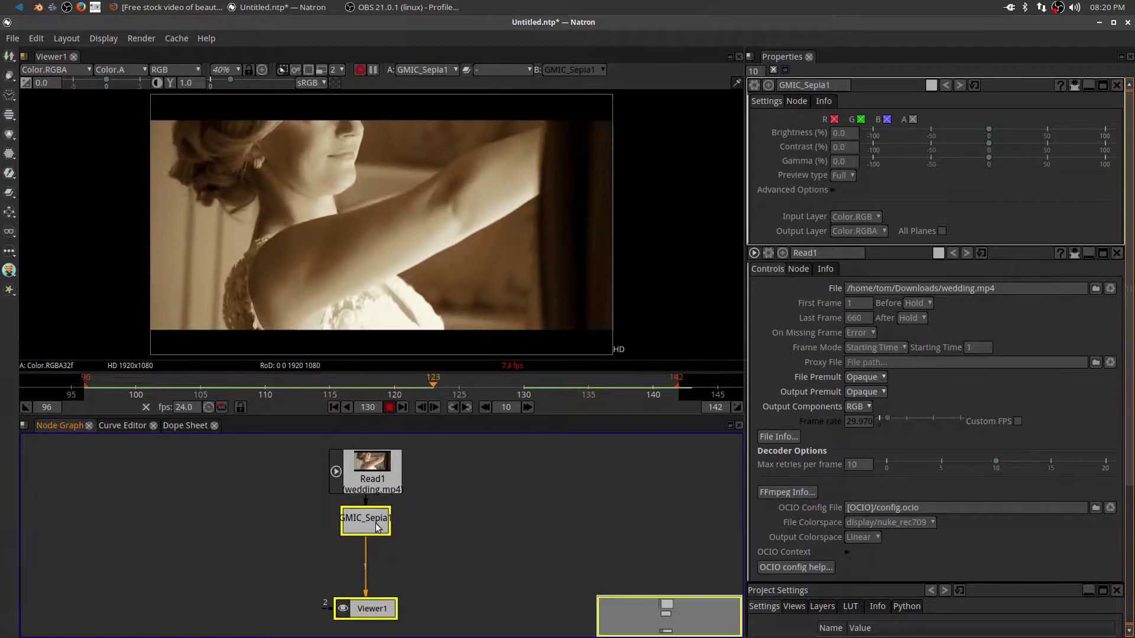
left_click(388, 406)
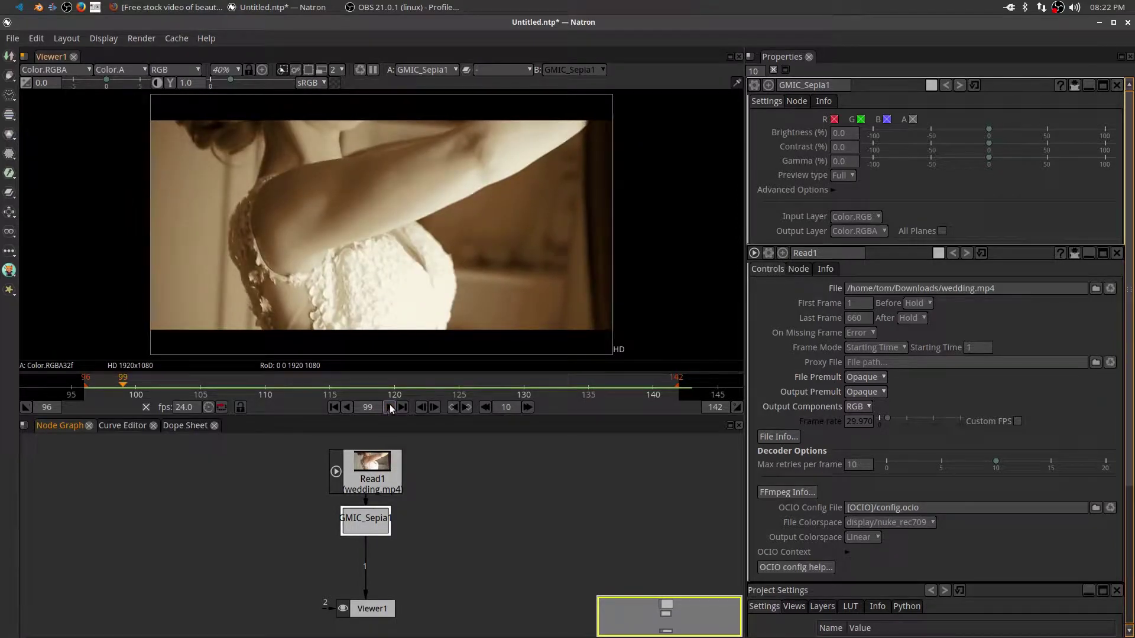
left_click_drag(472, 381, 588, 390)
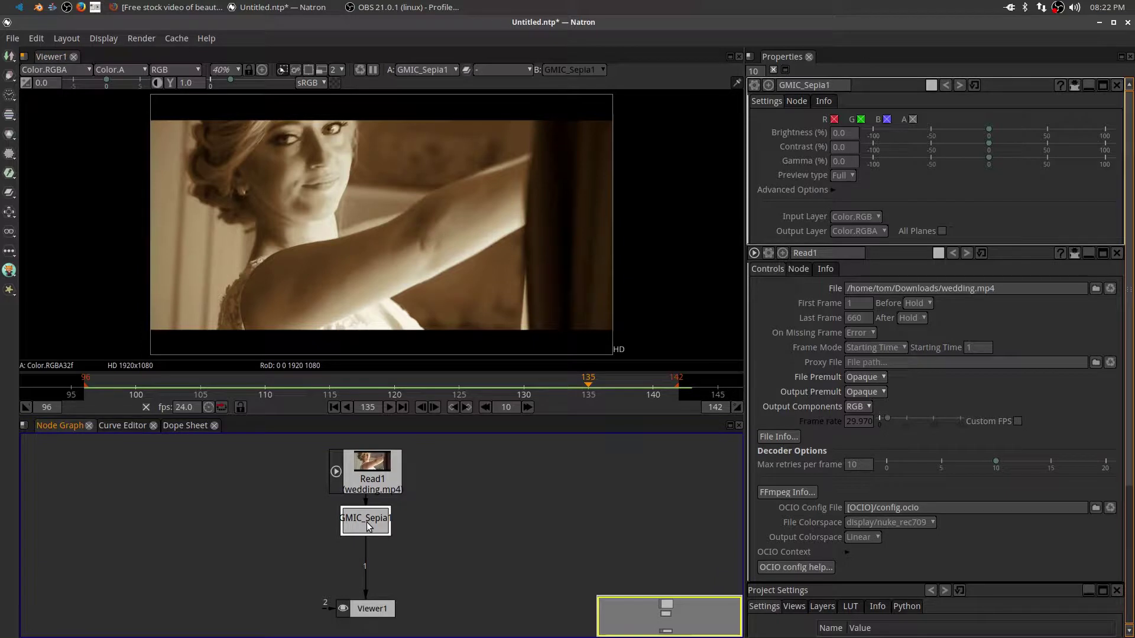
Add a G'MIC Vignette after GMIC_Sepia1 via 'vign' and raise its Strength to 164.50.
key("Tab")
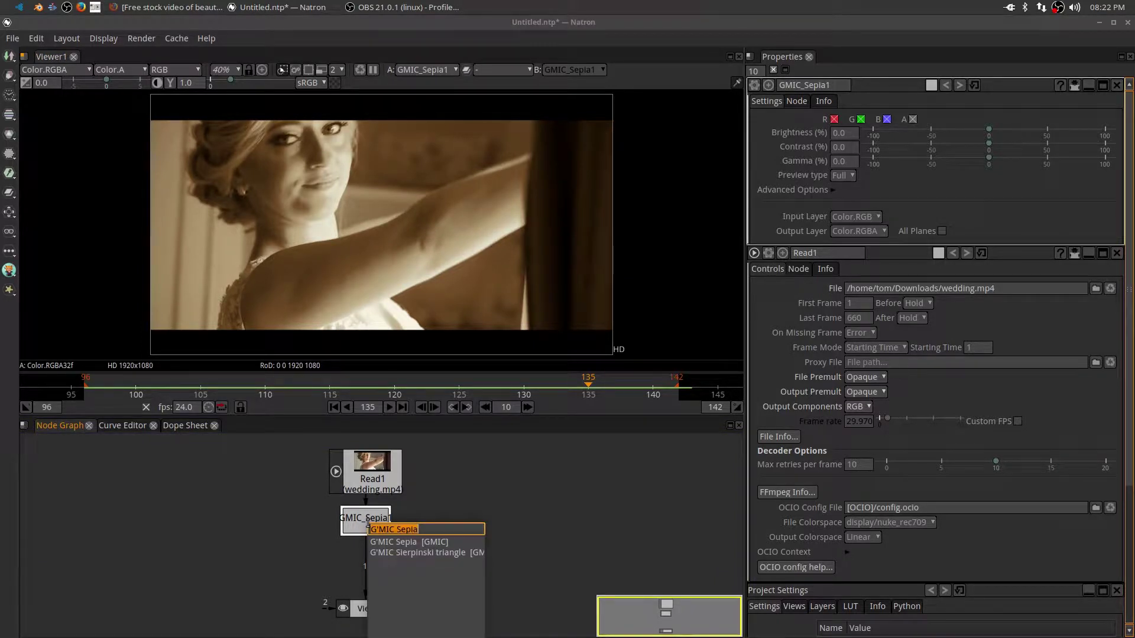
type("vign")
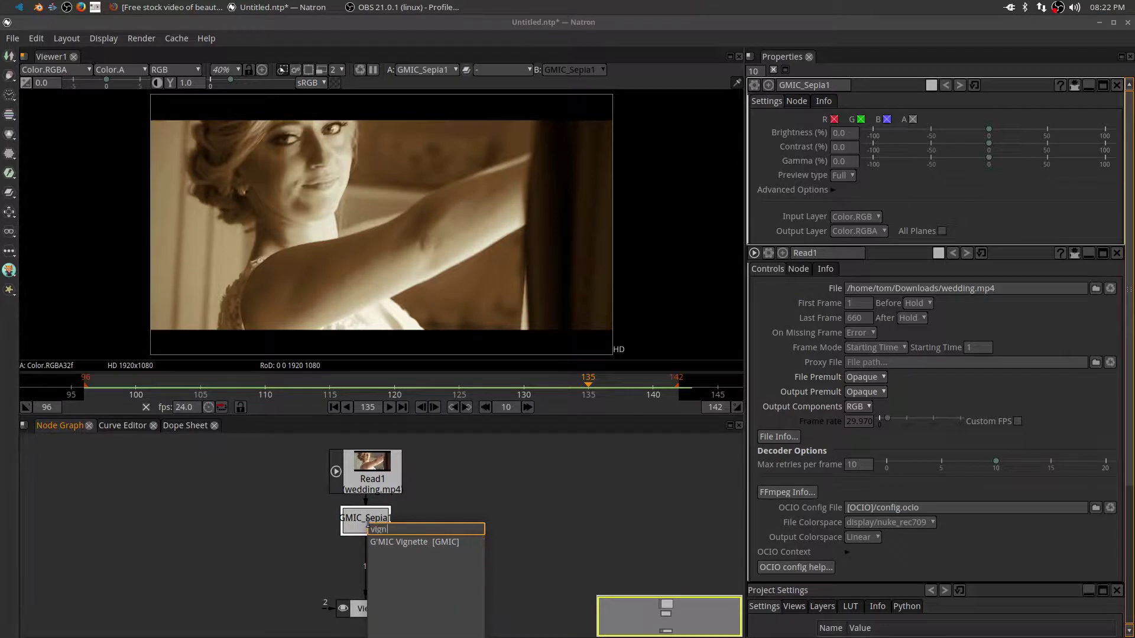
left_click(406, 541)
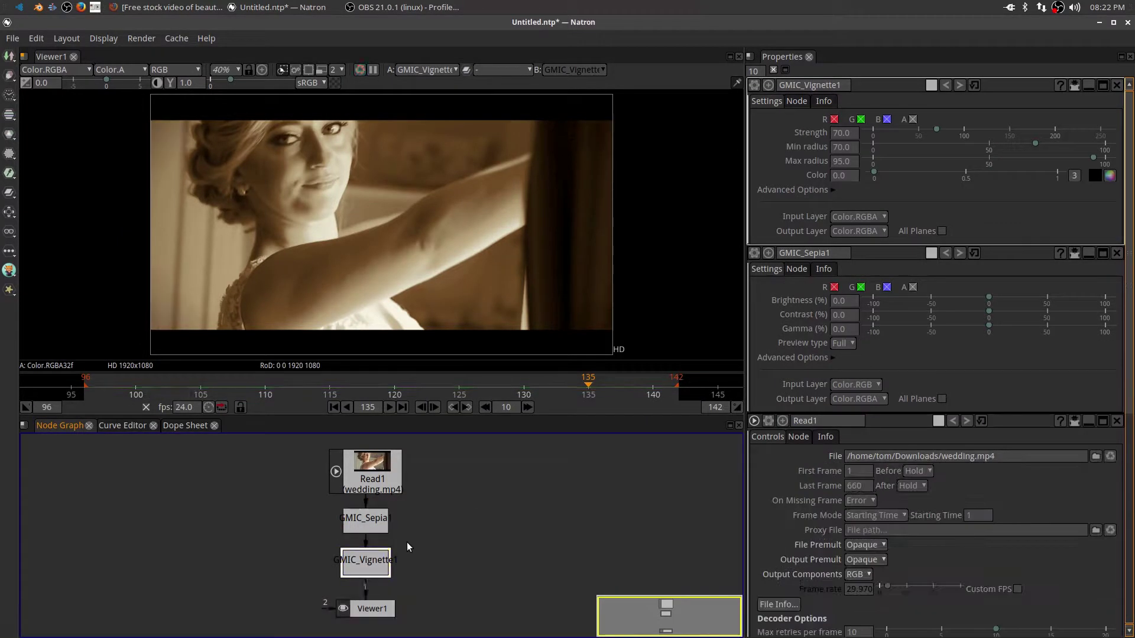
left_click(857, 271)
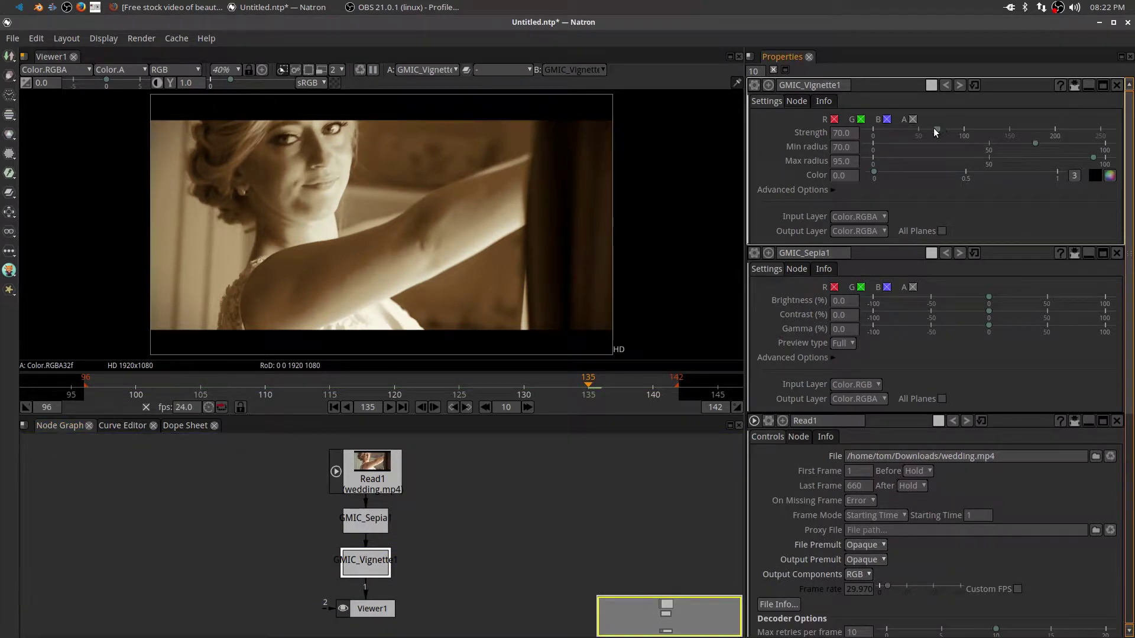
left_click_drag(940, 125, 997, 148)
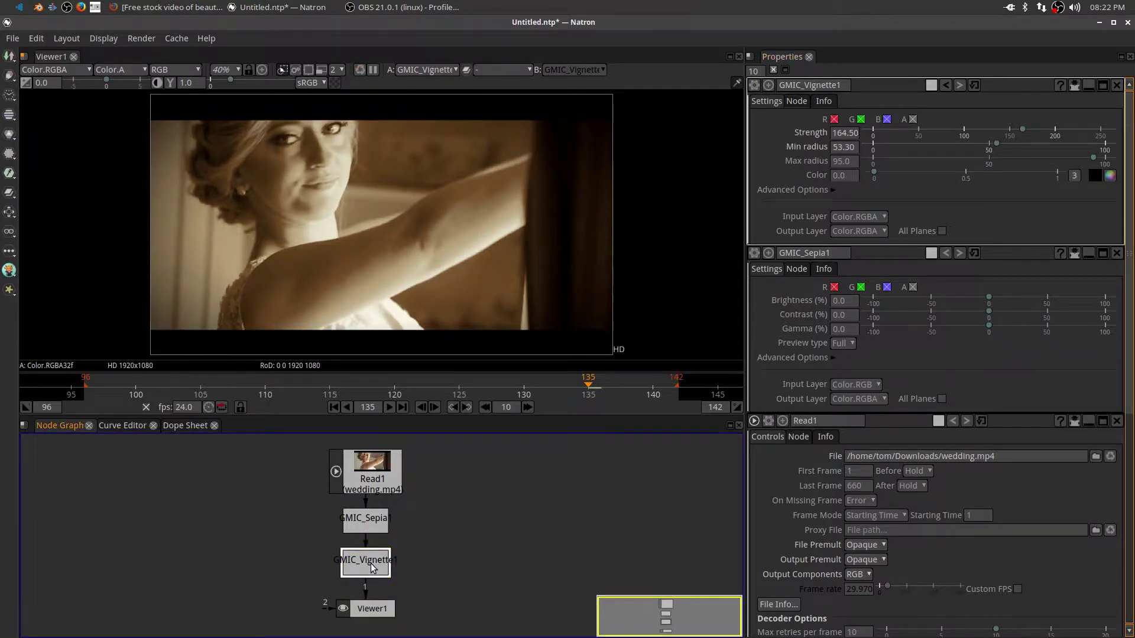
Toggle the vignette off and on to compare, play the clip, then jump to frame 132.
key("d")
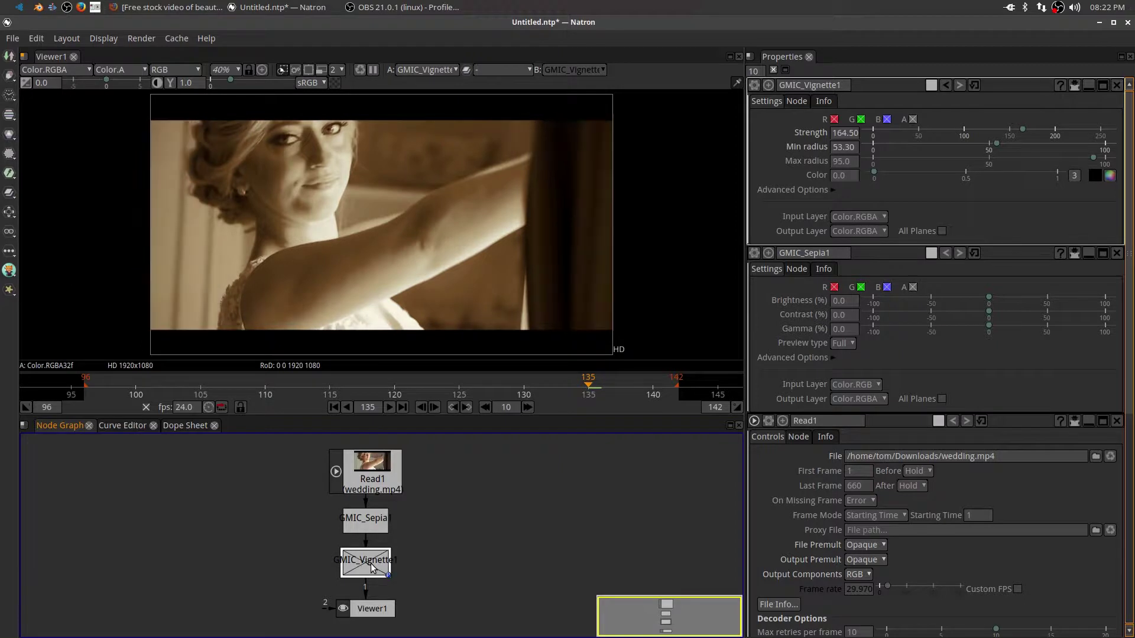
key("d")
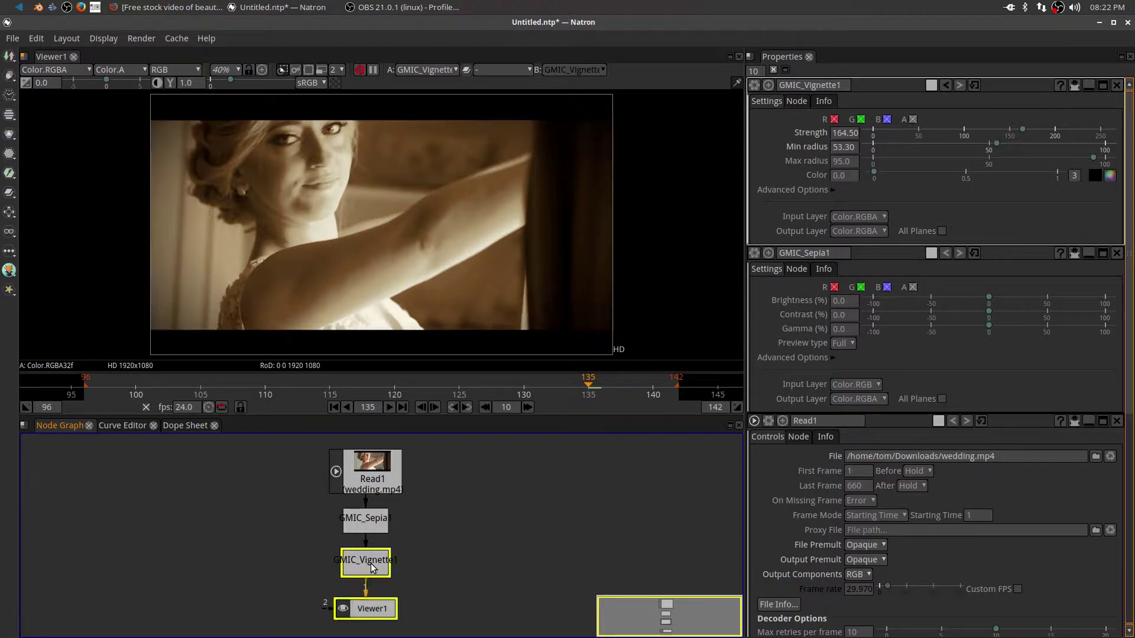
left_click(392, 404)
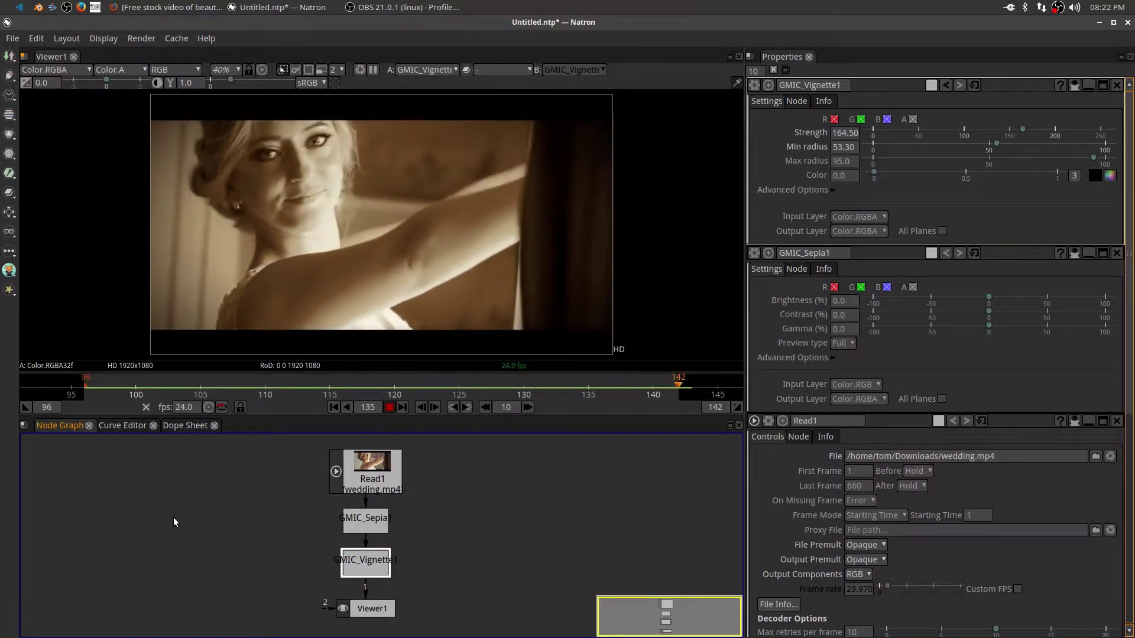
key("k")
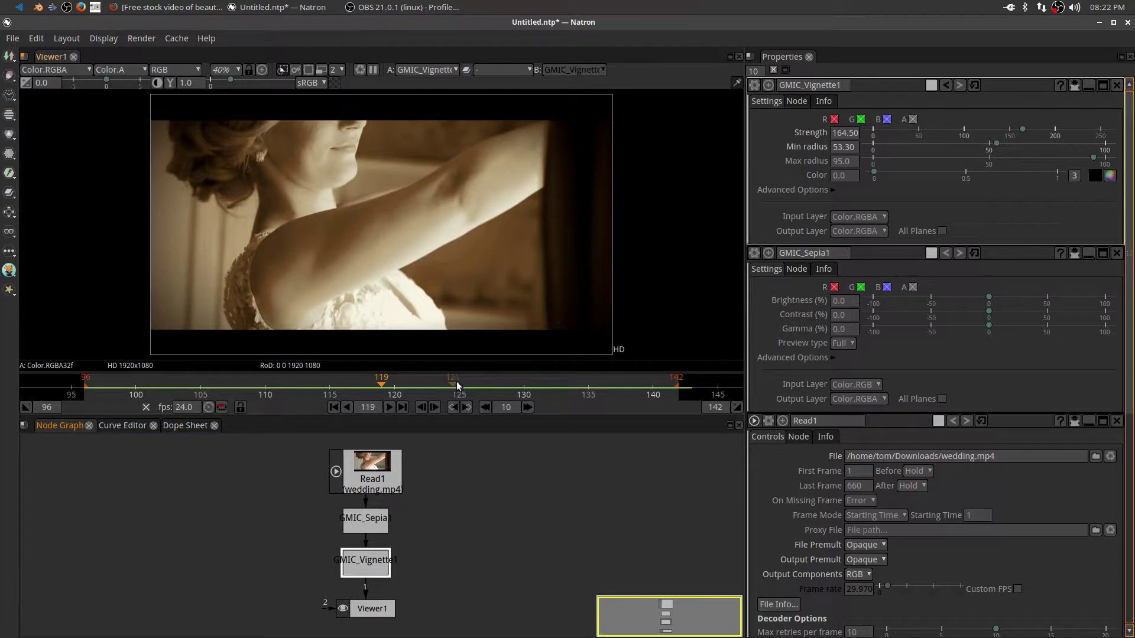
left_click_drag(456, 386, 555, 387)
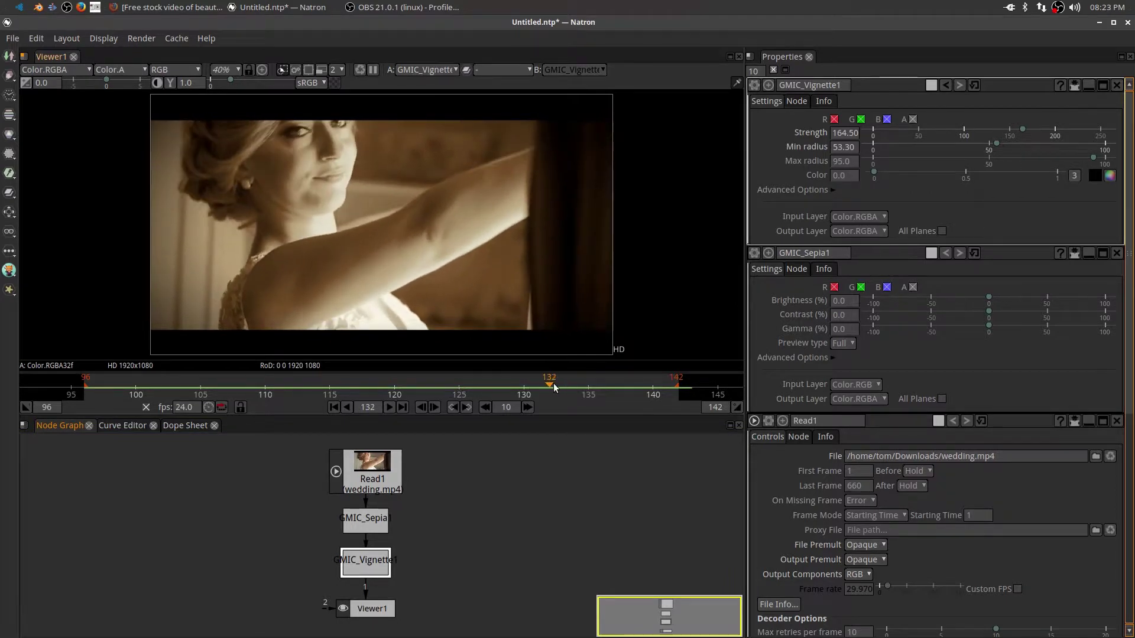